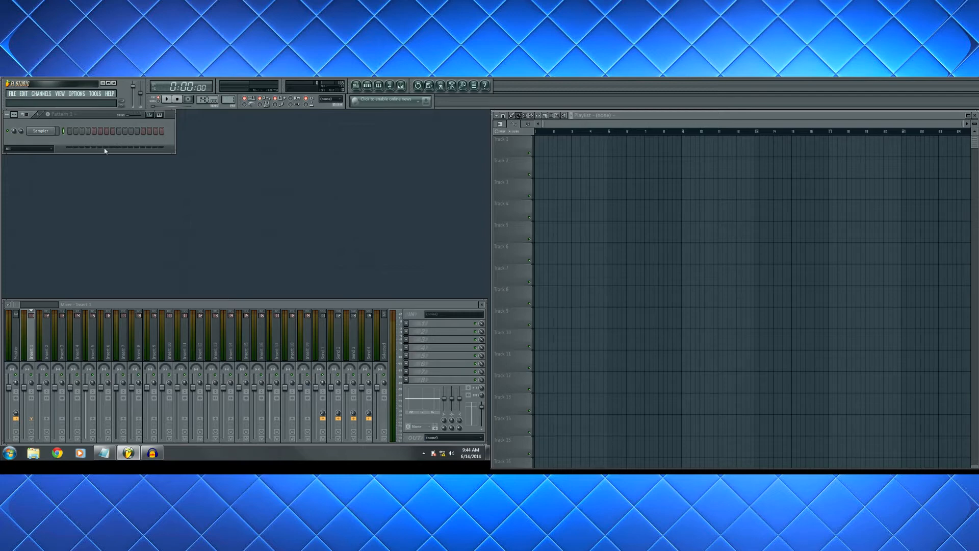
Step: Replace the default Sampler channel with a 3x Osc generator and move its settings window below the channel rack
right_click(41, 131)
mouse_move(88, 216)
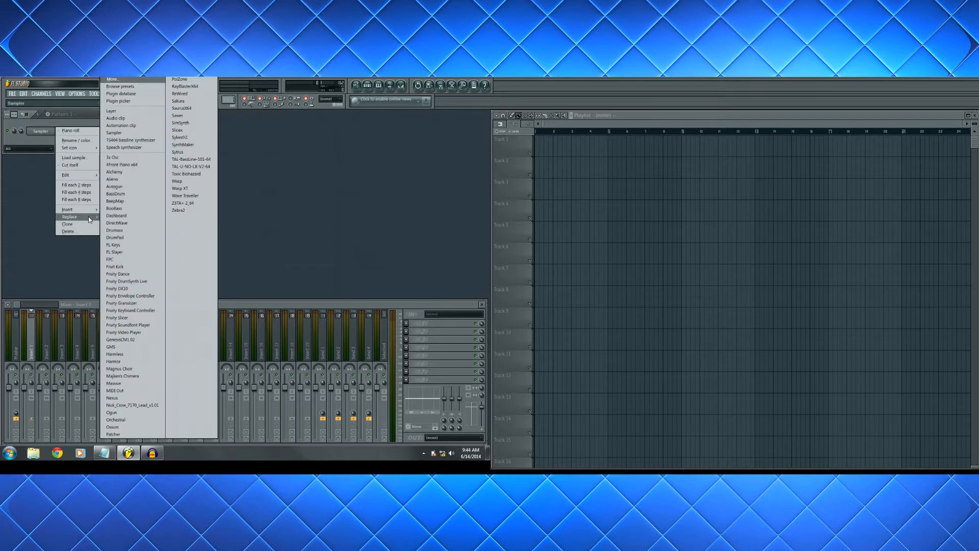
left_click(129, 156)
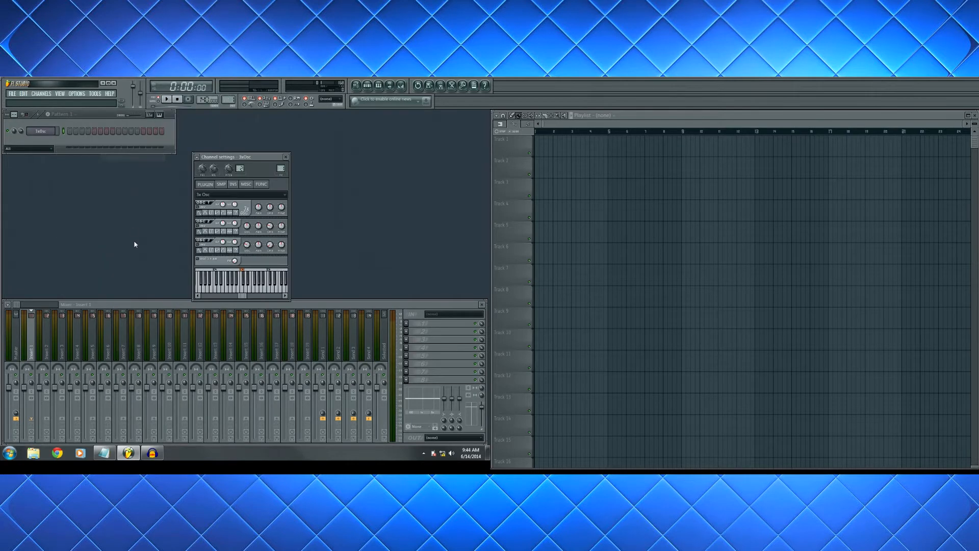
left_click_drag(237, 165, 104, 252)
Step: Open the 3x Osc channel's piano roll and place the channel settings window beside it
right_click(58, 131)
left_click(64, 131)
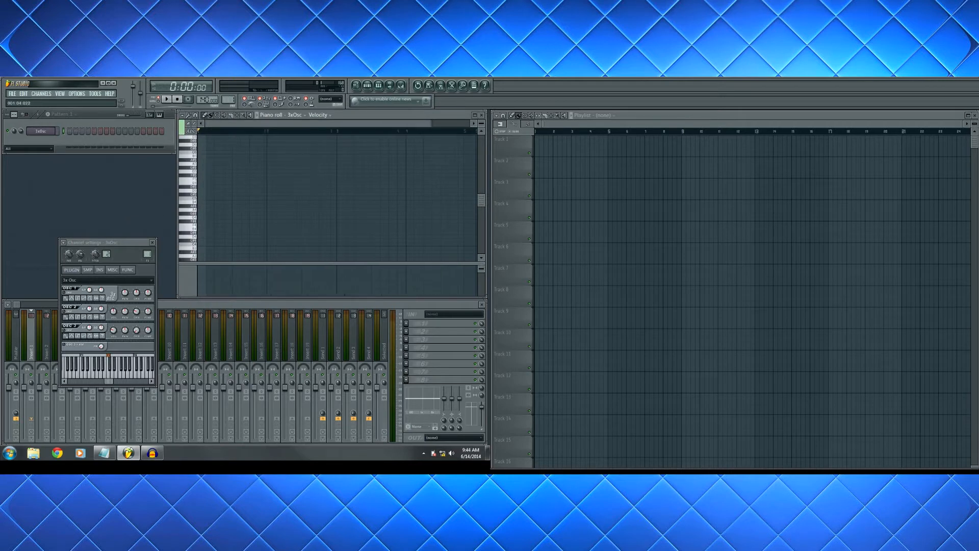
scroll(234, 125, "up", 2)
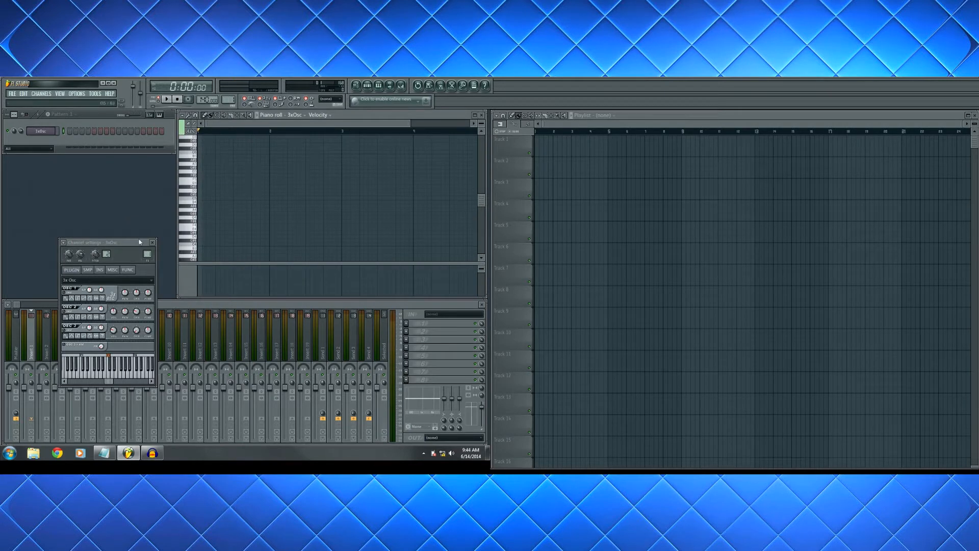
left_click_drag(120, 243, 137, 170)
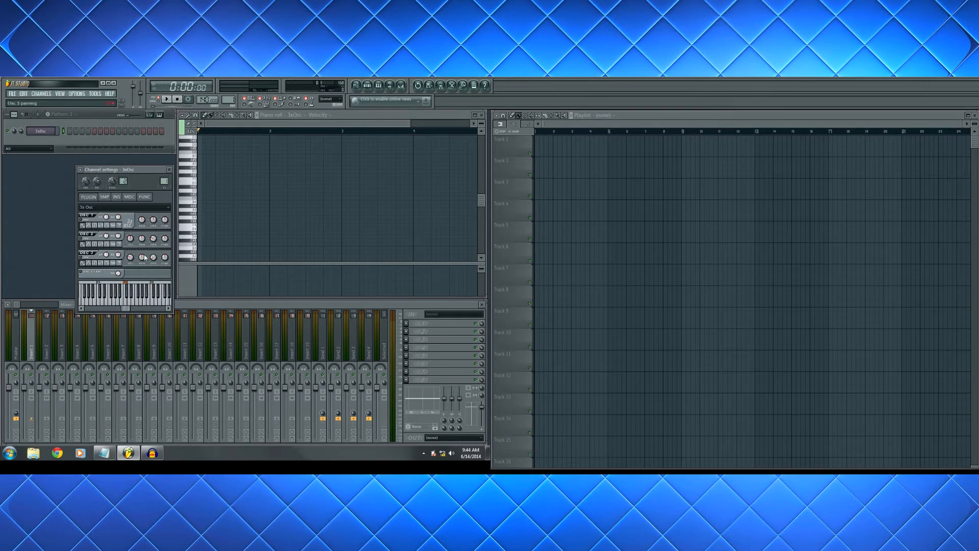
left_click_drag(235, 125, 206, 124)
left_click_drag(148, 169, 149, 161)
scroll(241, 177, "down", 2, "ctrl")
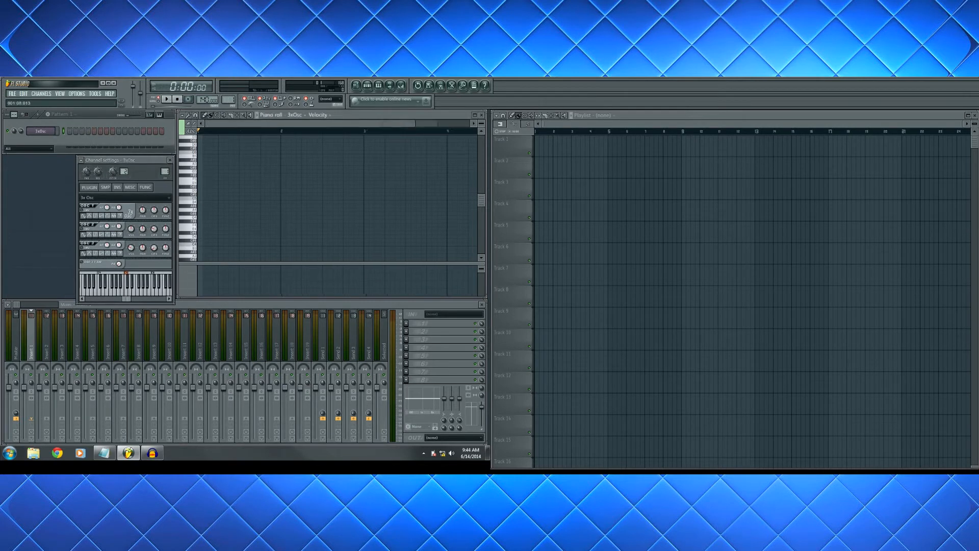
left_click_drag(266, 200, 272, 156)
right_click(282, 156)
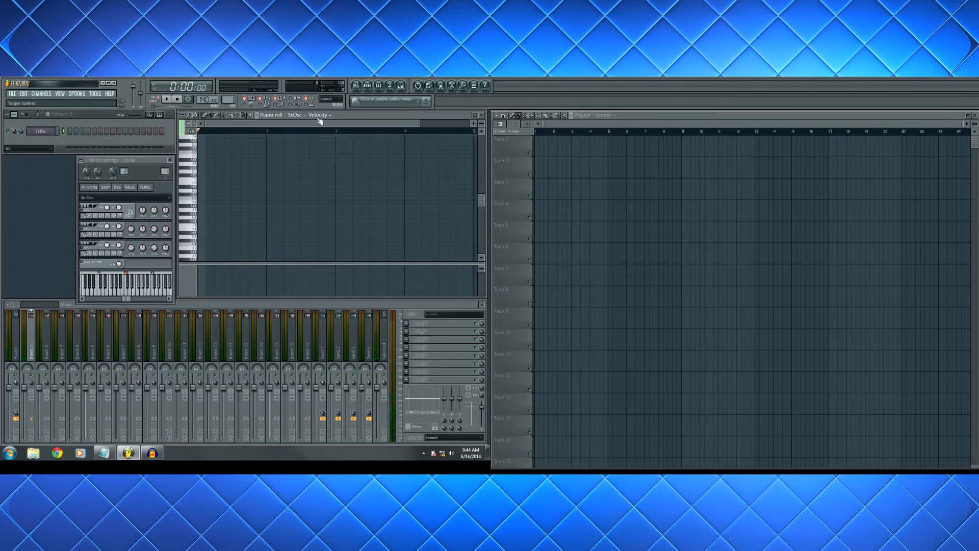
Step: Load Fruity Limiter into the last effect slot of the Master mixer track
left_click(15, 337)
left_click(406, 380)
left_click(392, 295)
left_click(345, 302)
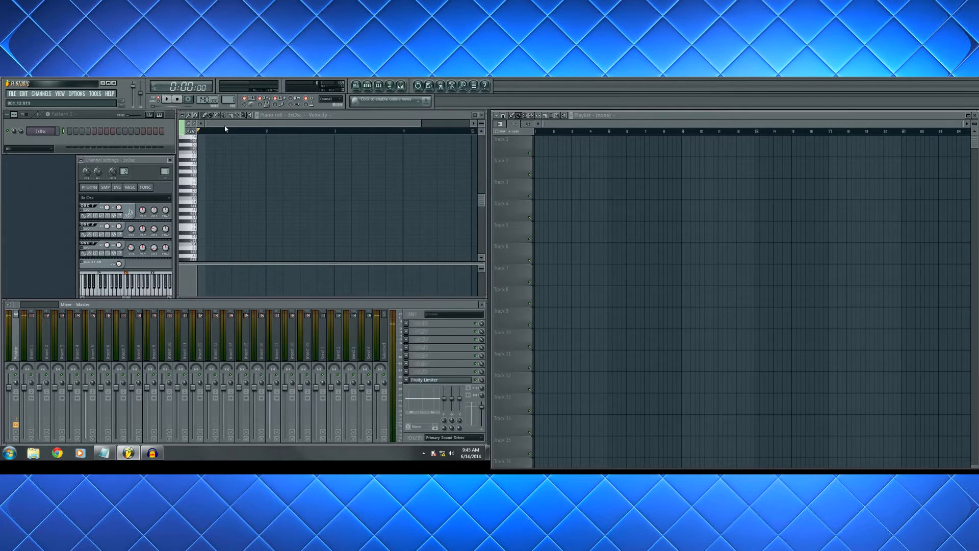
Step: Adjust the project tempo
scroll(225, 129, "down", 3)
scroll(247, 129, "up", 1)
left_click_drag(205, 100, 205, 103)
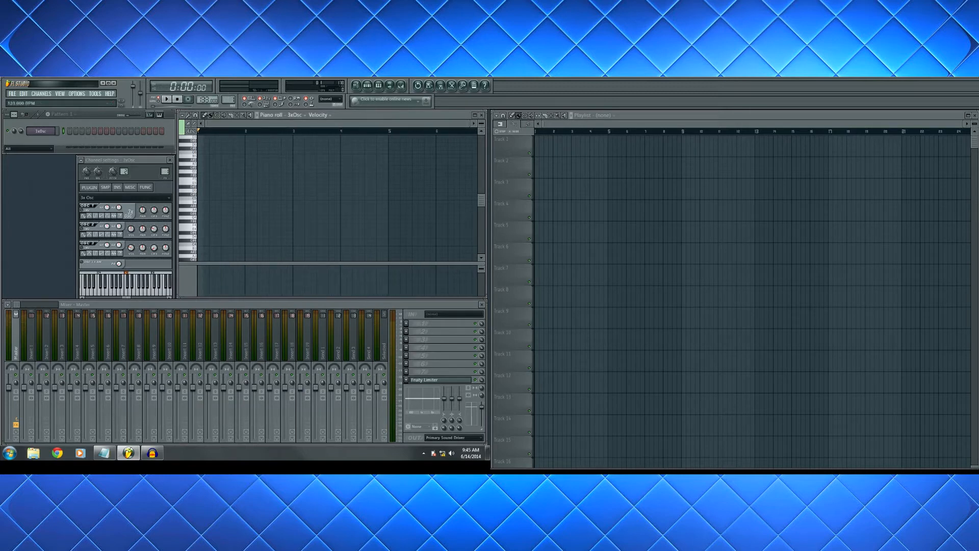
Step: Try a root note at different pitches at the start of the piano roll, keeping one one-bar note in the lower octave
scroll(217, 136, "up", 3)
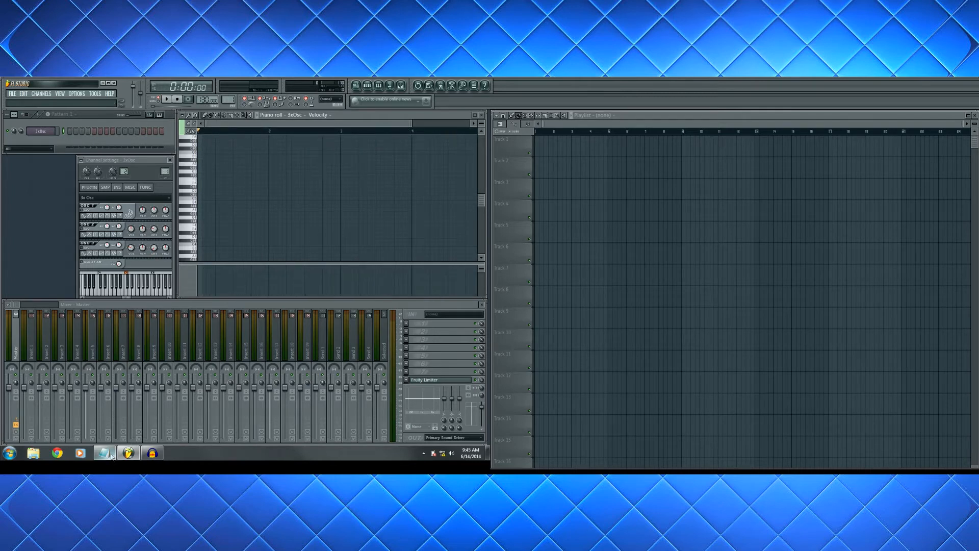
scroll(240, 124, "up", 1)
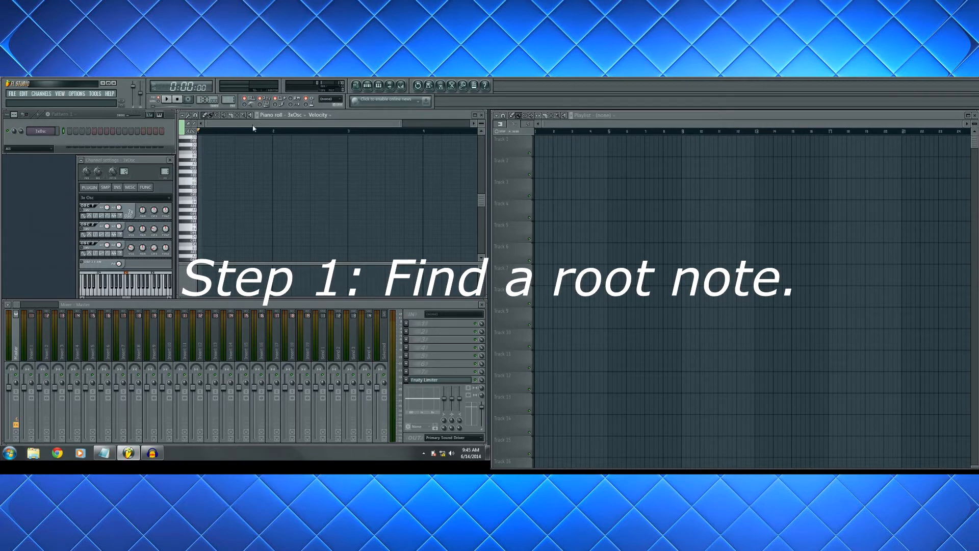
scroll(234, 160, "up", 2)
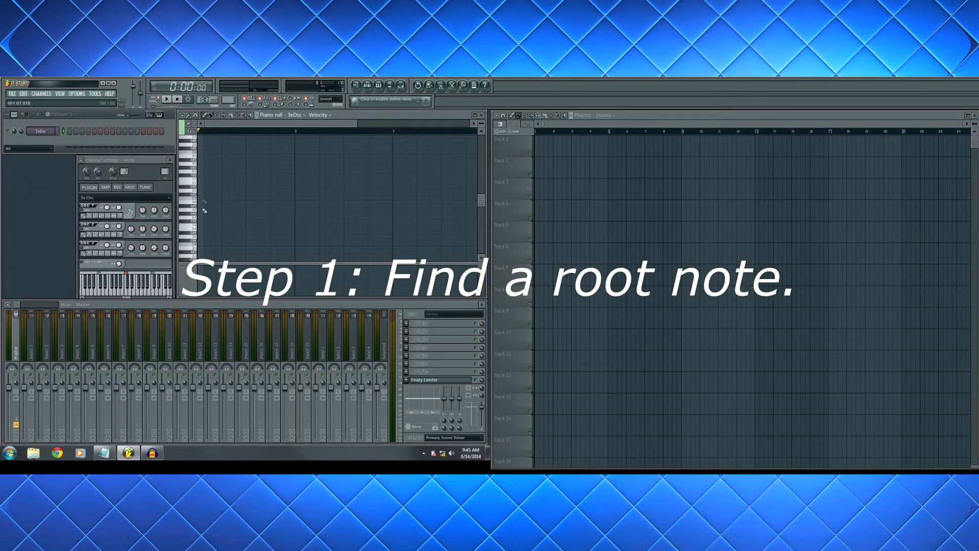
left_click(200, 186)
left_click_drag(199, 186, 201, 145)
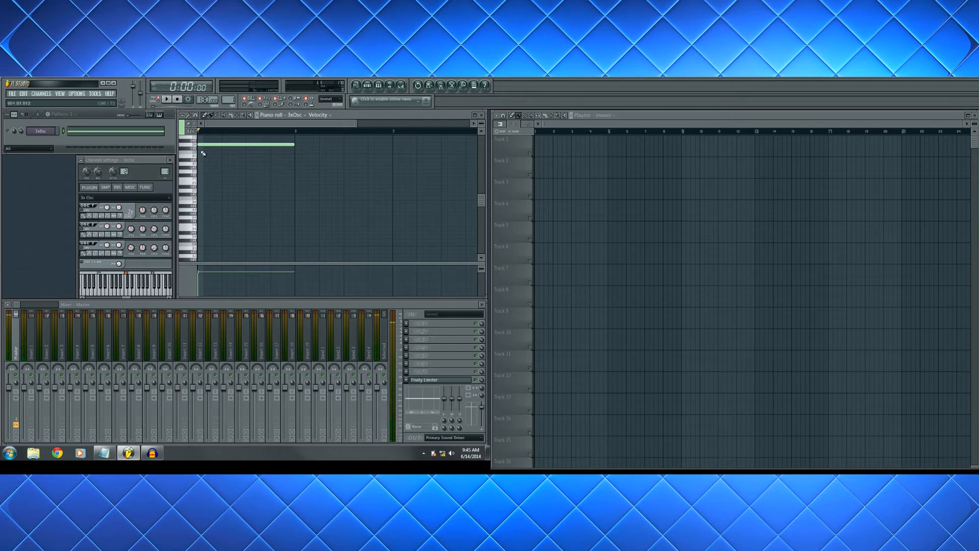
right_click(202, 146)
left_click(205, 190)
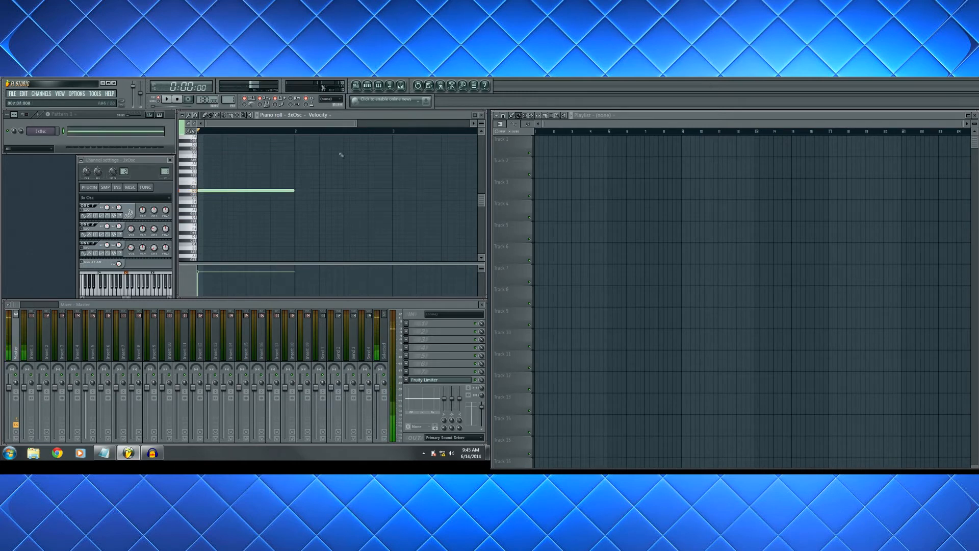
Step: Play back the pattern to listen to the root note in bar 1
scroll(253, 126, "down", 2)
key("space")
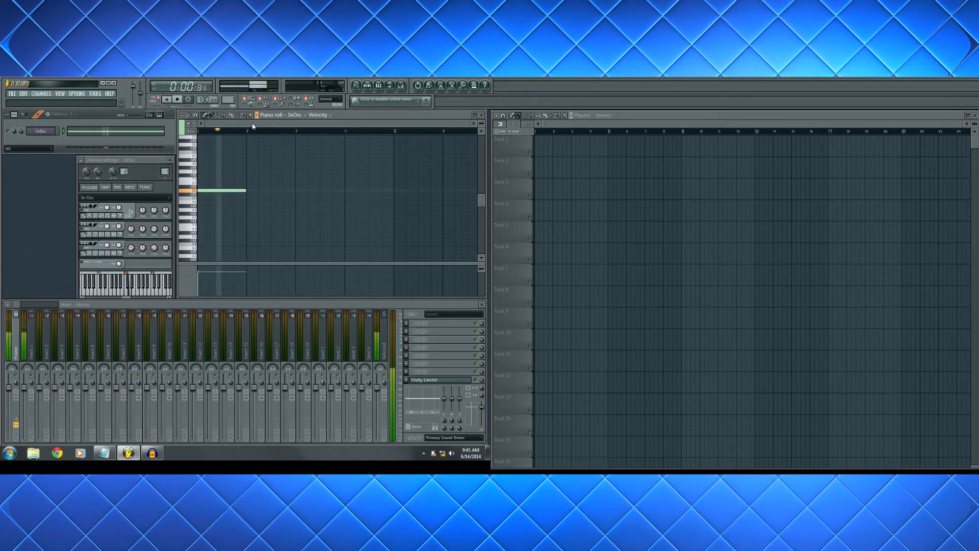
key("space")
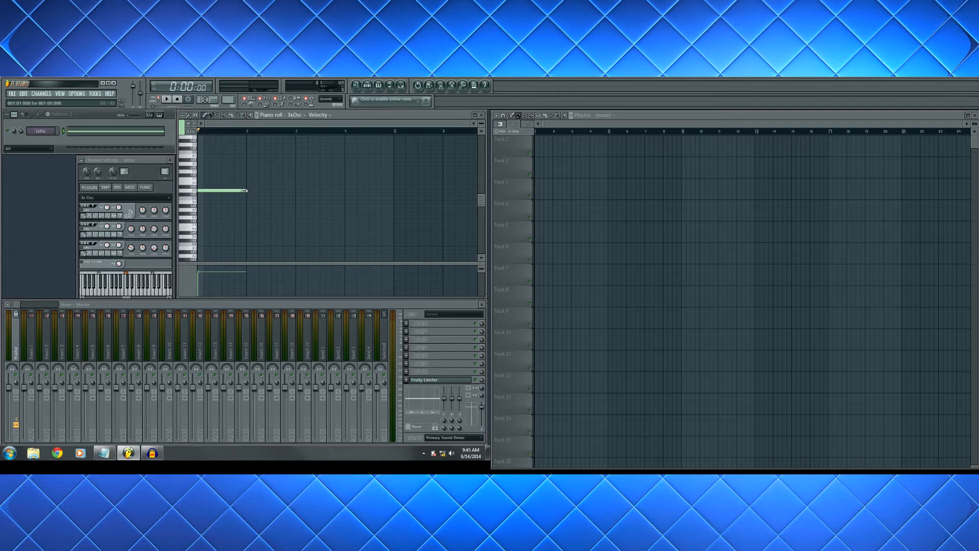
scroll(246, 191, "up", 1)
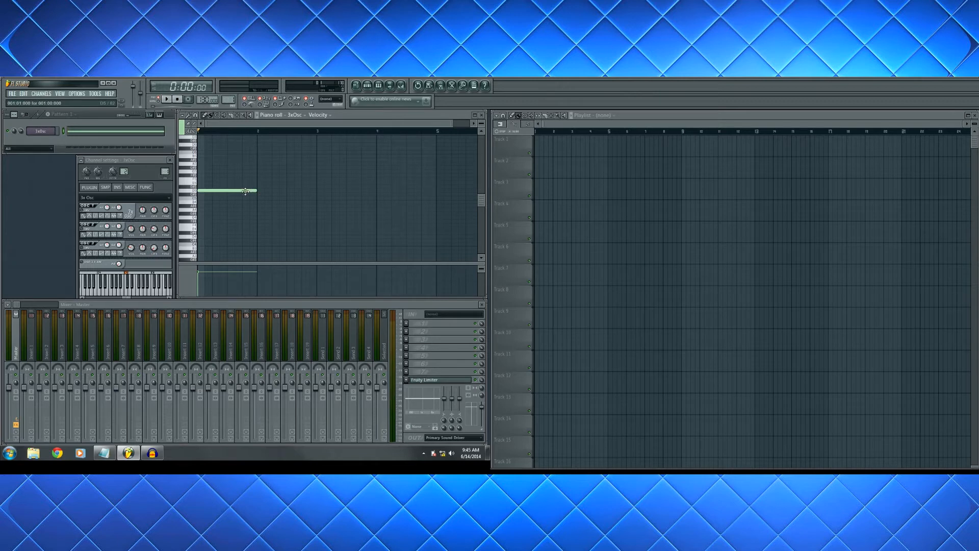
scroll(243, 190, "up", 1)
left_click(209, 190)
left_click_drag(199, 130, 284, 131)
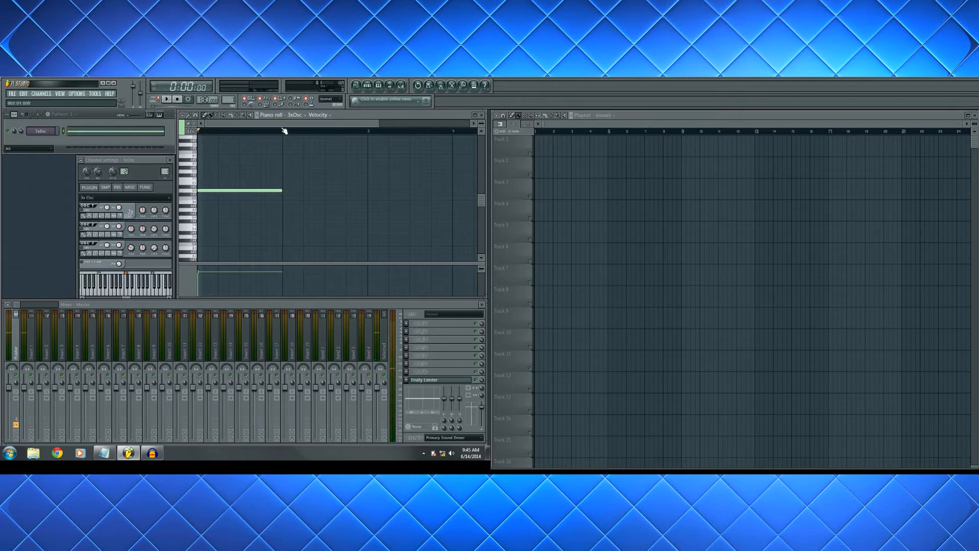
left_click(256, 190)
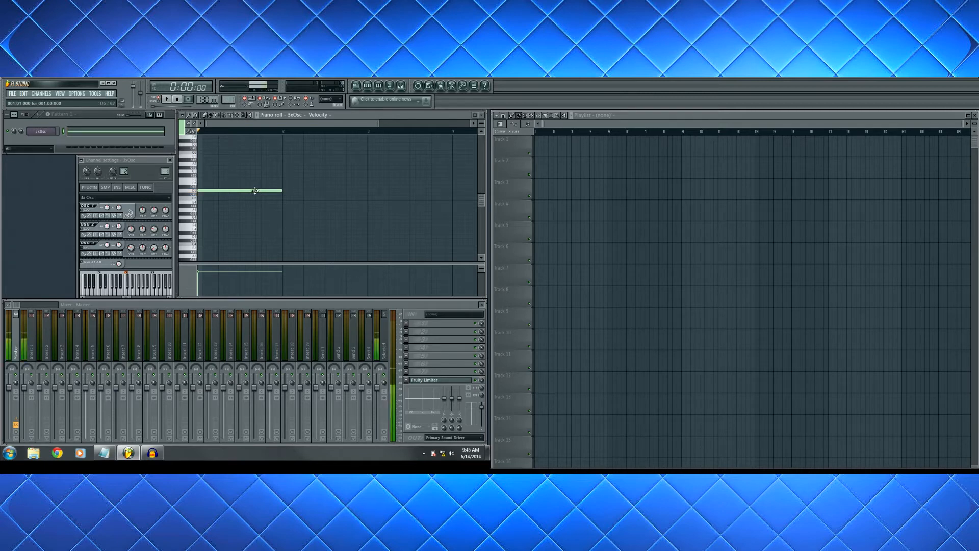
key("space")
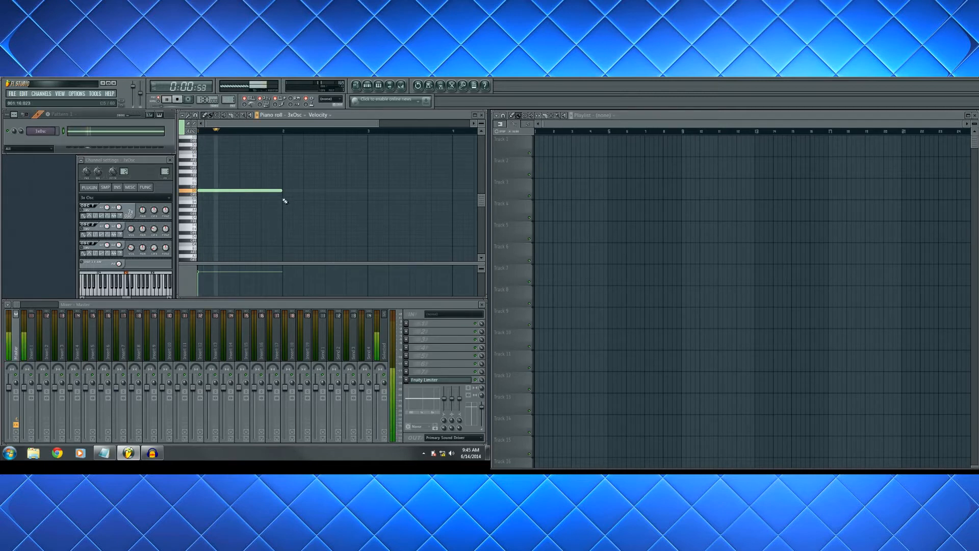
key("space")
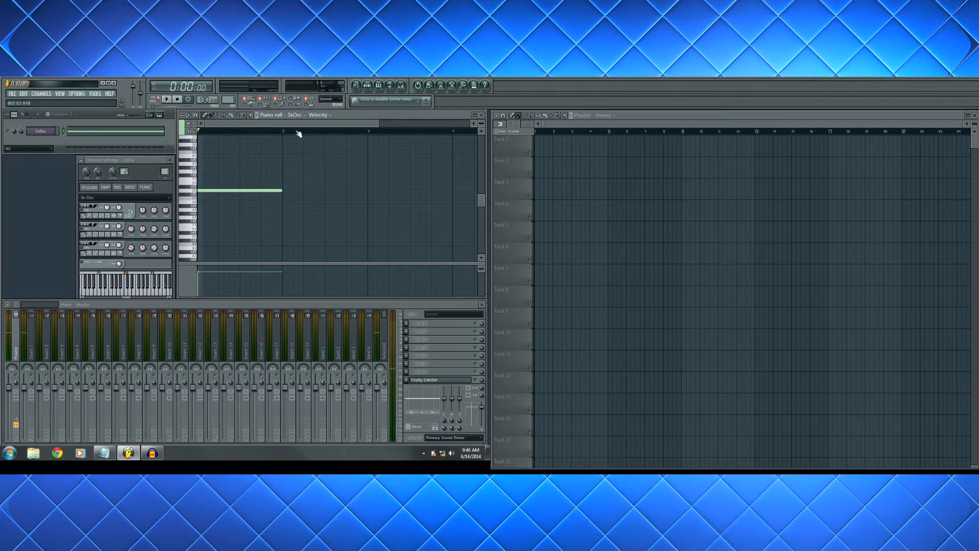
Step: Add a one-bar note in bar 2, raise it to four semitones above the root note, and play it back
scroll(298, 124, "down", 3)
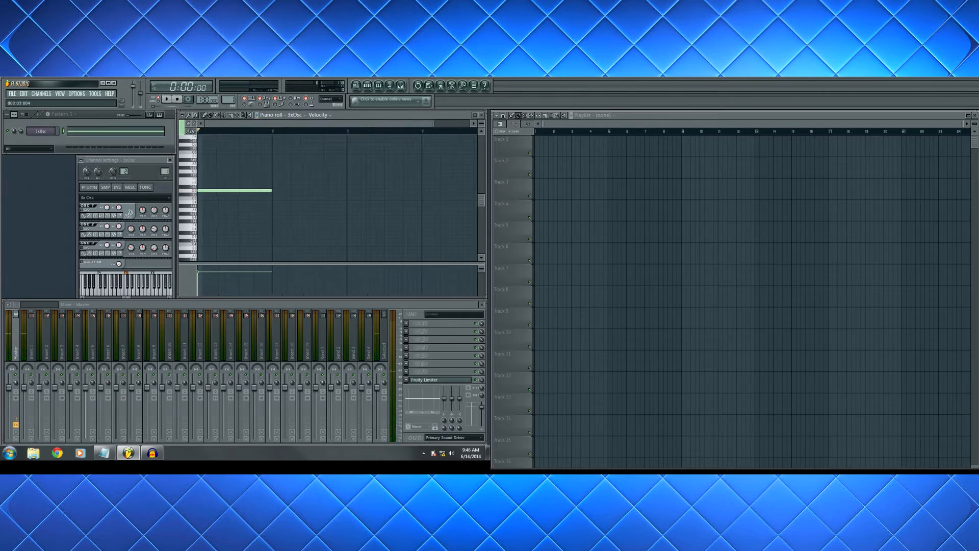
left_click(256, 199)
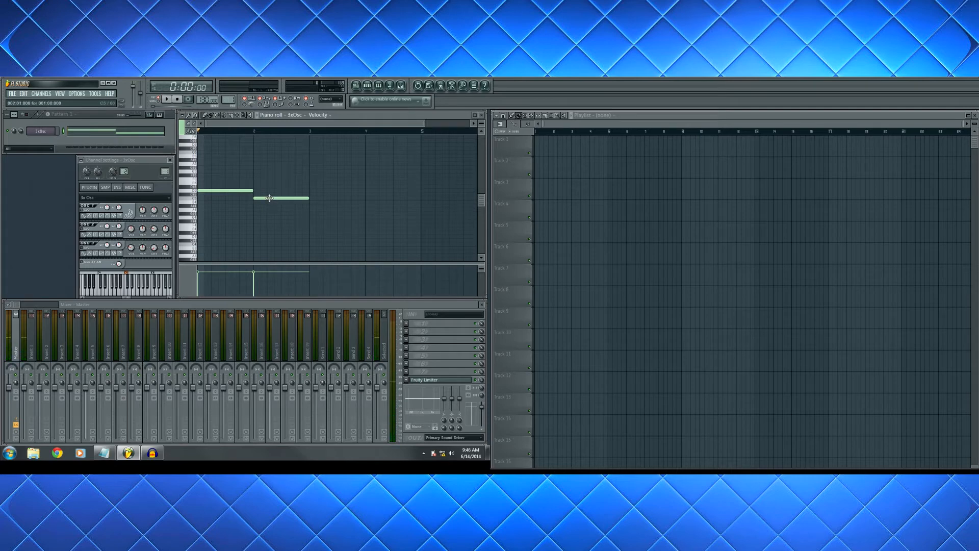
left_click_drag(269, 198, 270, 176)
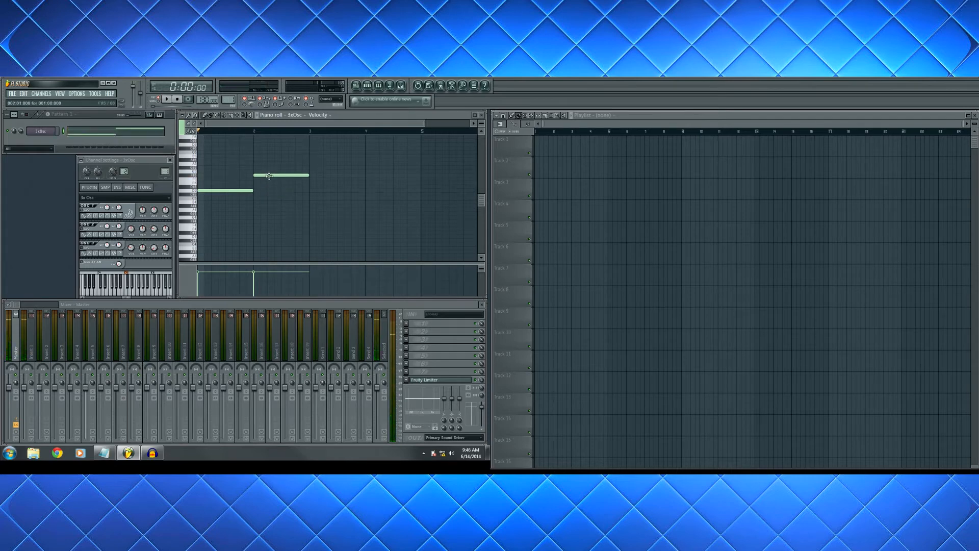
key("space")
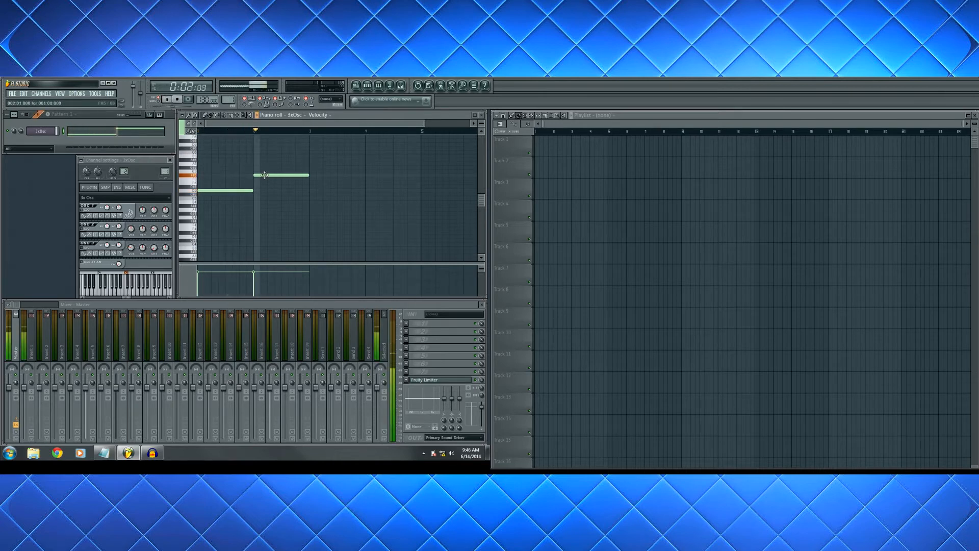
key("space")
Step: Lower the bar 2 note by one semitone and listen to it from the start of bar 2
left_click_drag(264, 181, 266, 184)
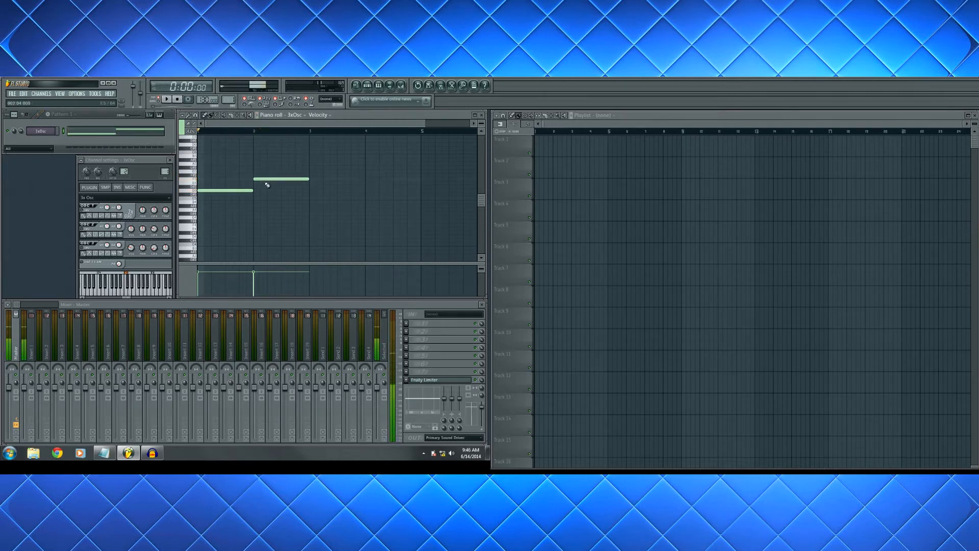
left_click(255, 132)
key("space")
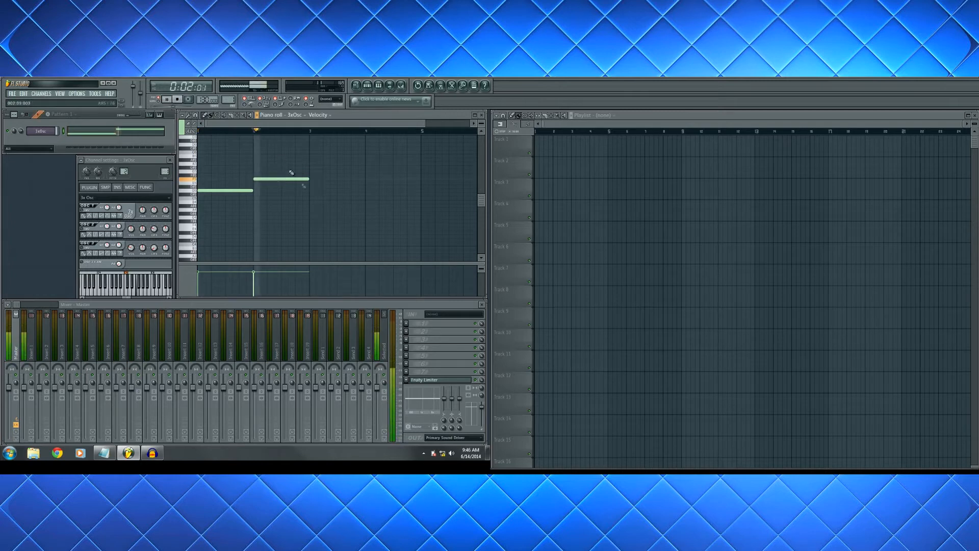
key("space")
Step: Add a one-bar note in bar 3, two semitones below the root note, and return the playback position to the start
left_click(311, 198)
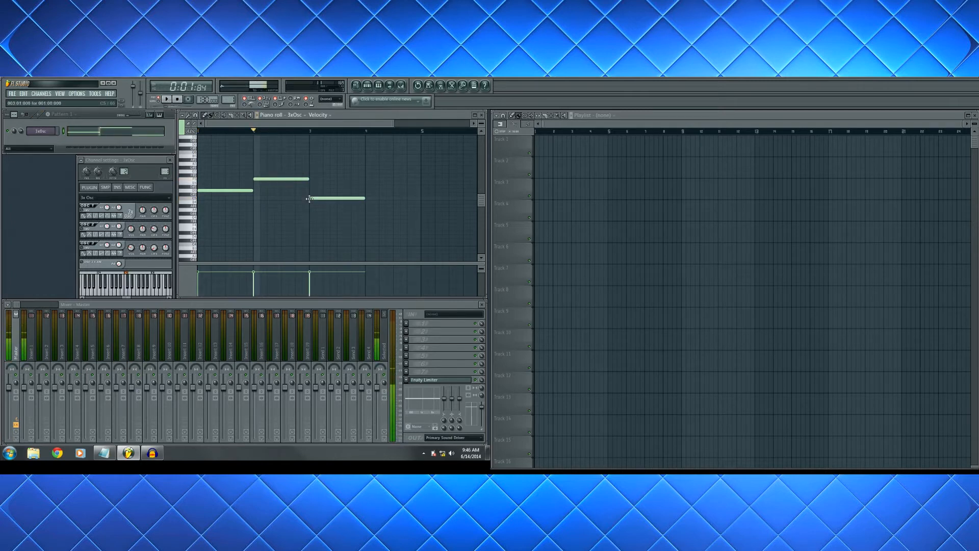
left_click(309, 131)
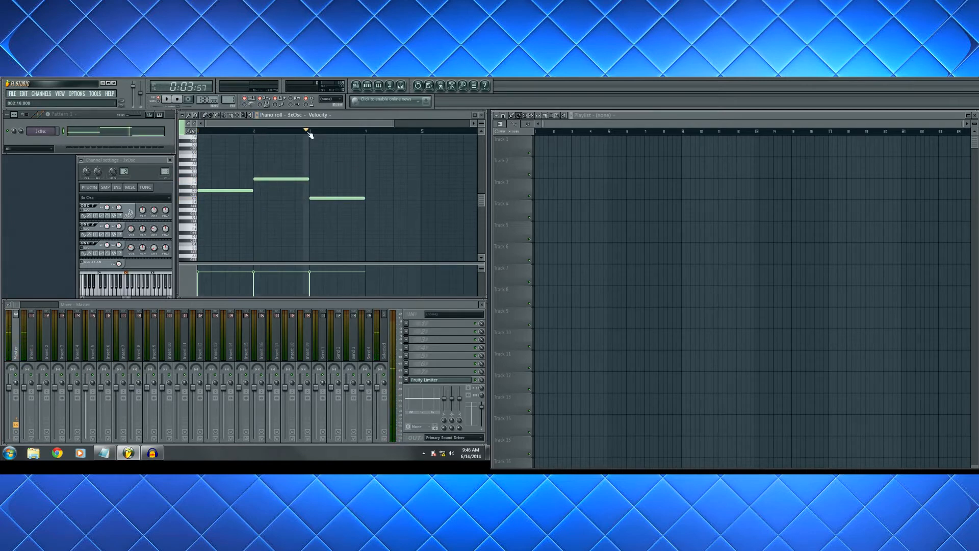
left_click(221, 132)
left_click_drag(213, 137, 199, 134)
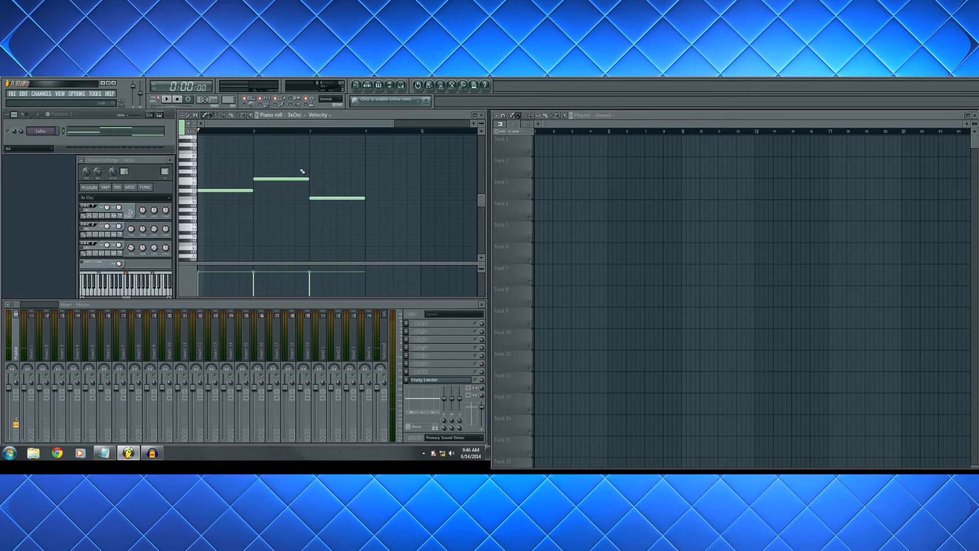
scroll(297, 125, "up", 3)
scroll(294, 124, "down", 5)
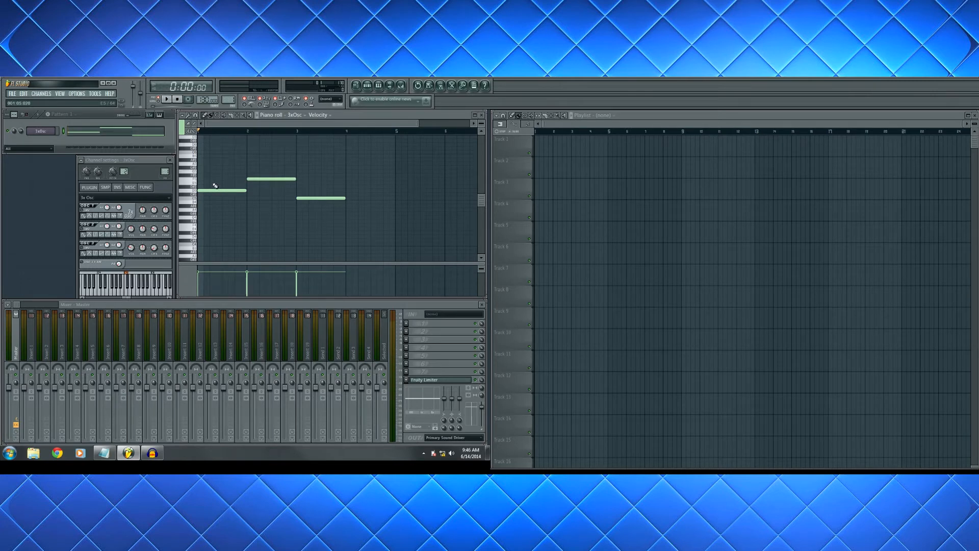
scroll(216, 189, "up", 2)
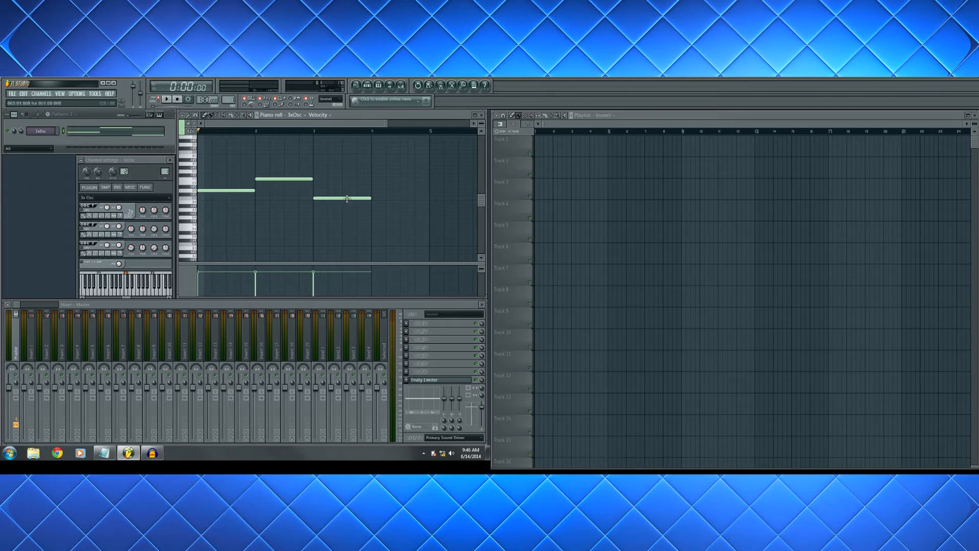
left_click_drag(386, 124, 399, 124)
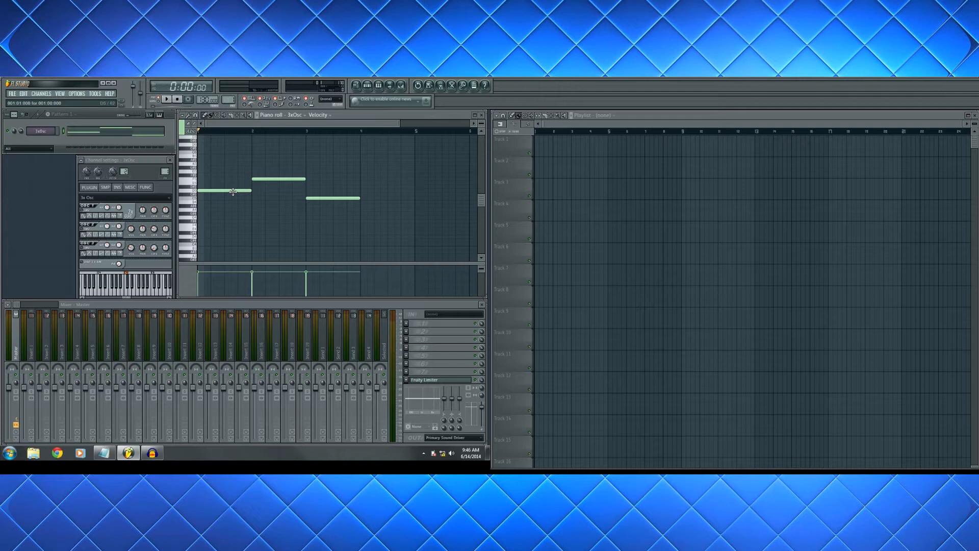
left_click_drag(399, 123, 365, 123)
left_click_drag(241, 123, 232, 124)
left_click_drag(358, 123, 372, 123)
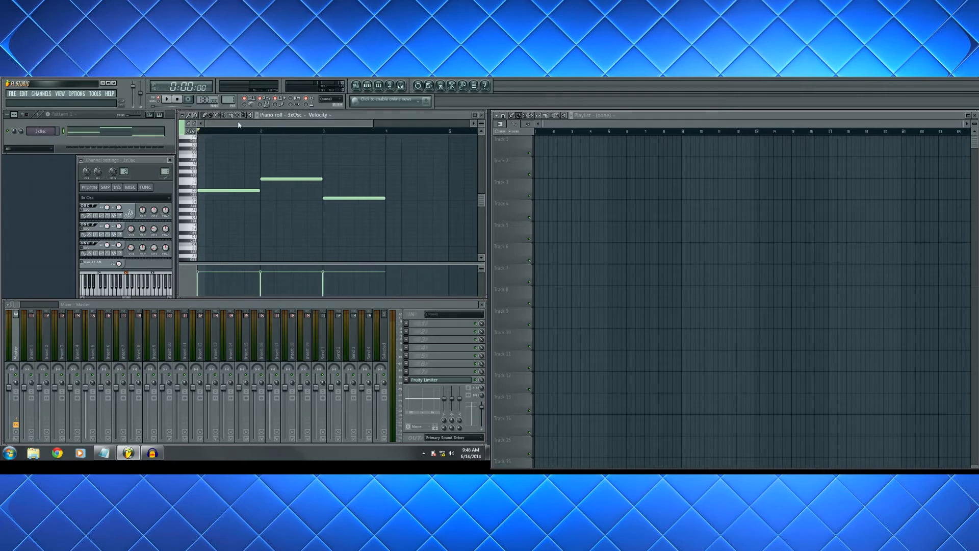
mouse_move(372, 123)
left_mouse_down()
mouse_move(454, 124)
mouse_move(358, 123)
left_mouse_up()
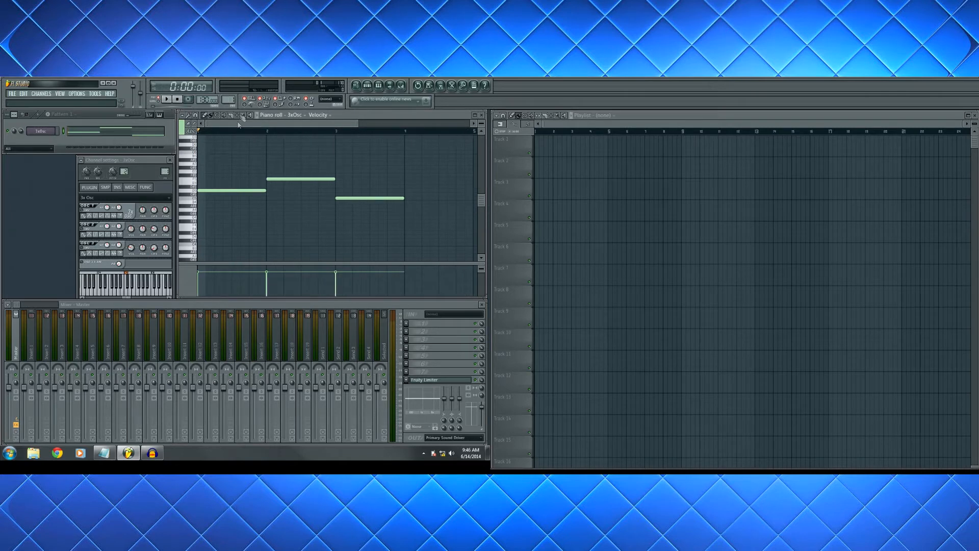
scroll(306, 127, "up", 1)
scroll(306, 126, "down", 2)
scroll(306, 126, "up", 1)
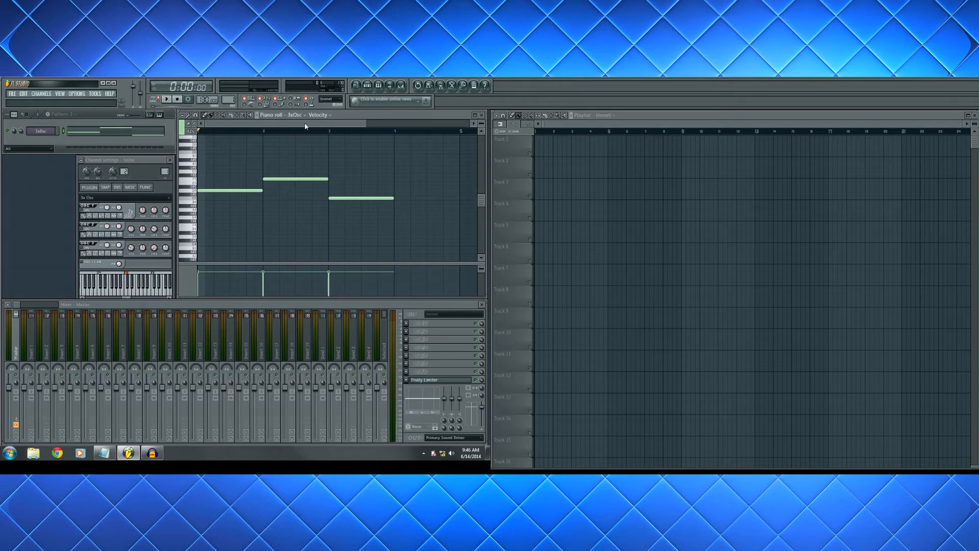
scroll(305, 127, "down", 2)
scroll(302, 126, "up", 1)
scroll(302, 127, "up", 1)
scroll(302, 127, "down", 1)
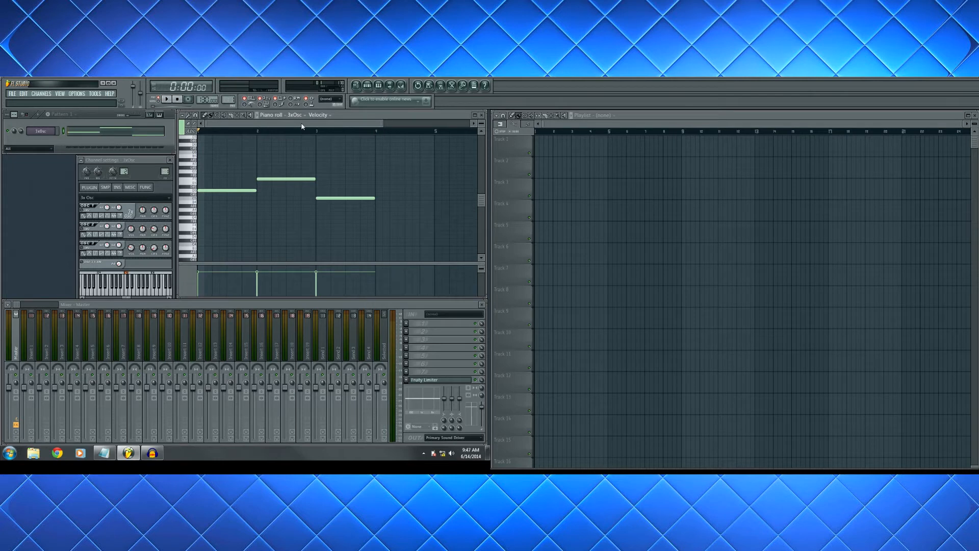
scroll(301, 127, "up", 1)
Step: Add a one-bar note at G5 in bar 4, then play back the pattern and stop it
key("shift+Down")
key("shift+Down")
key("shift+Down")
key("shift+Down")
key("shift+Up")
key("shift+Up")
key("shift+Up")
key("shift+Up")
key("shift+Up")
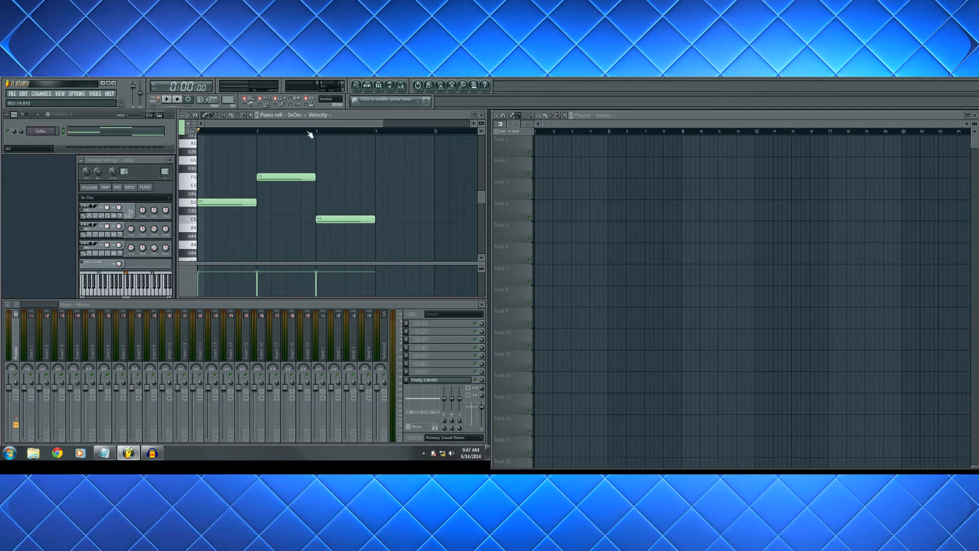
scroll(302, 126, "down", 2)
scroll(302, 127, "up", 1)
scroll(305, 124, "up", 2)
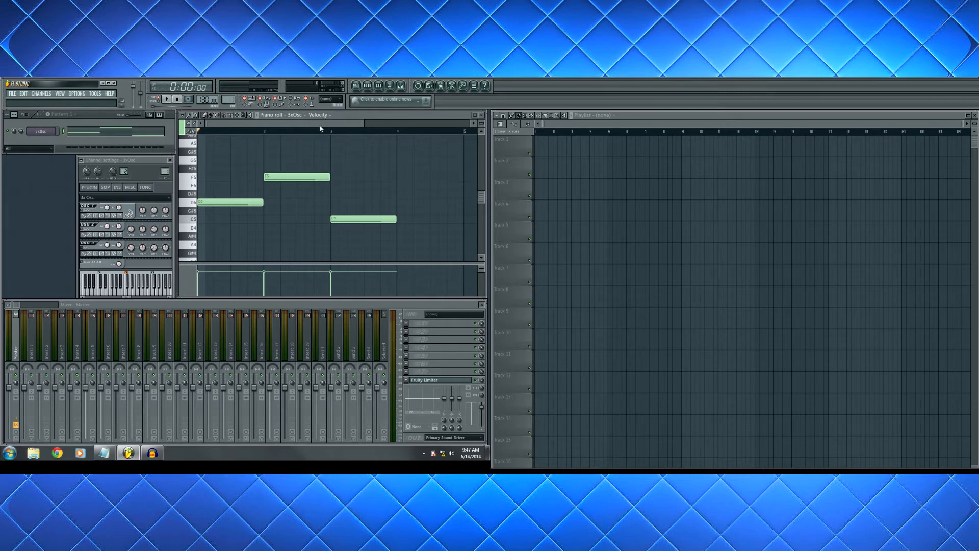
scroll(322, 127, "down", 1)
left_click(234, 201)
left_click(261, 176)
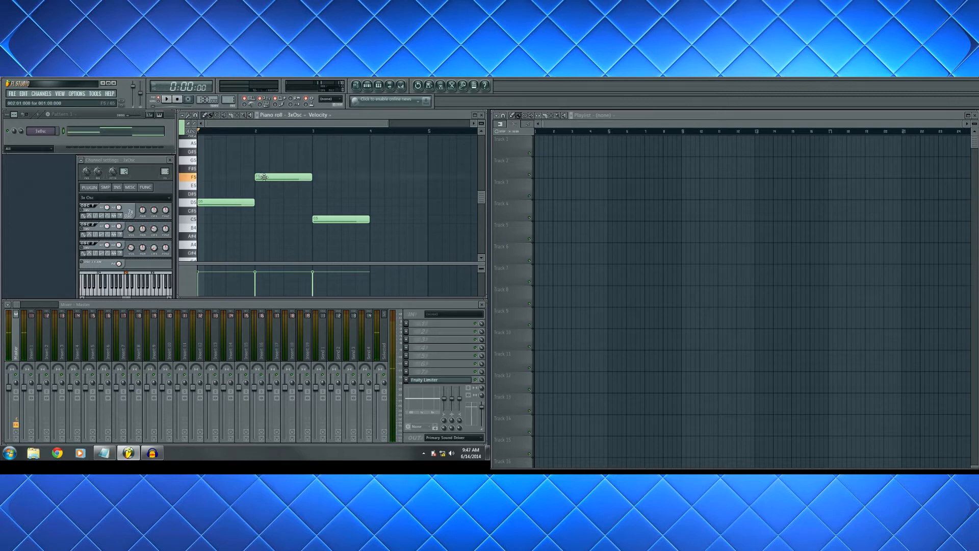
left_click(373, 156)
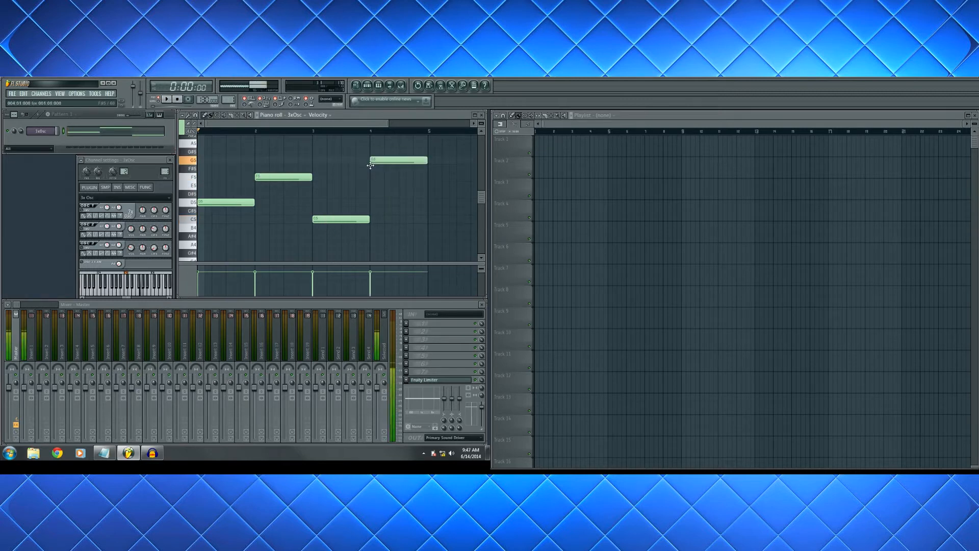
key("space")
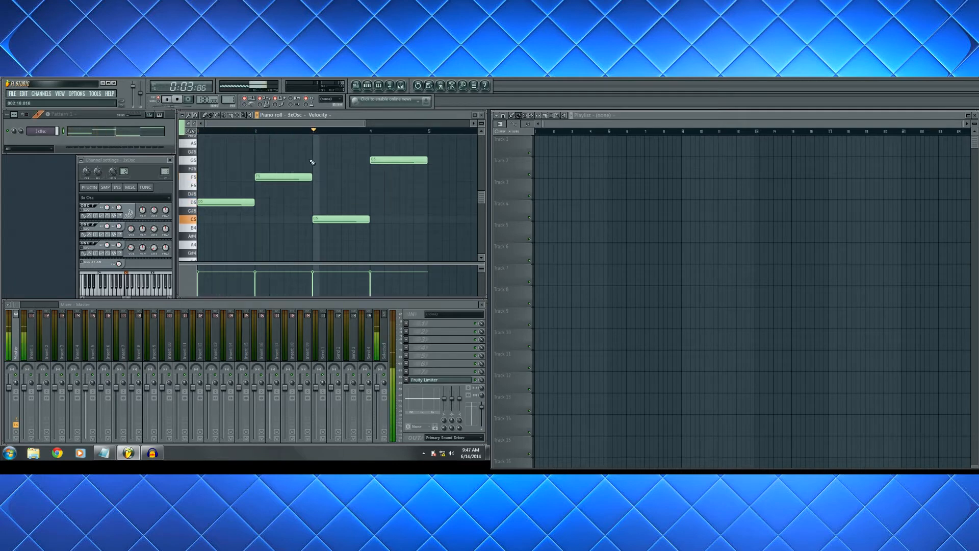
key("space")
Step: Add a one-bar note at F5 in bar 1, three semitones above the D5 root note
scroll(258, 213, "up", 3)
scroll(258, 212, "down", 5)
scroll(258, 212, "up", 2)
scroll(259, 212, "down", 1)
scroll(258, 212, "down", 1)
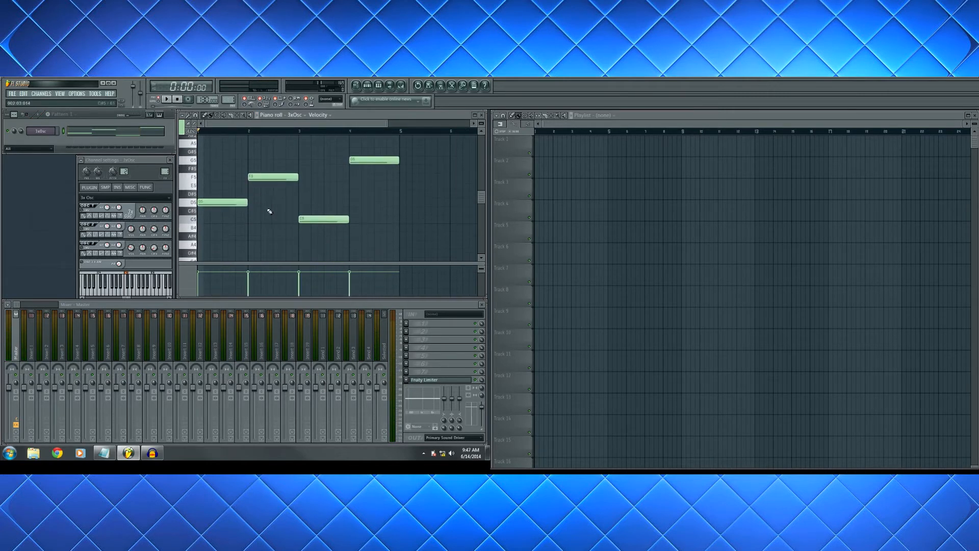
scroll(204, 212, "up", 1)
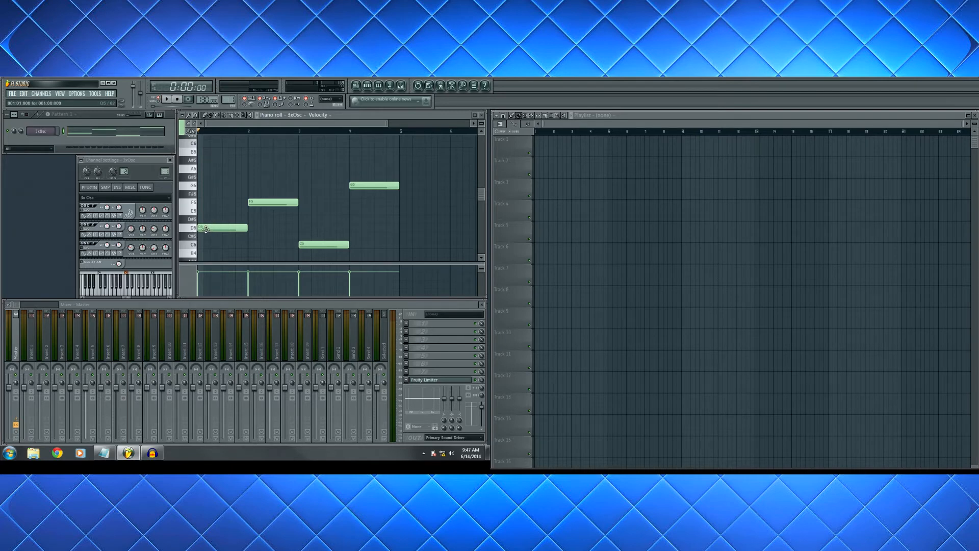
left_click(203, 228)
left_click_drag(200, 220, 199, 202)
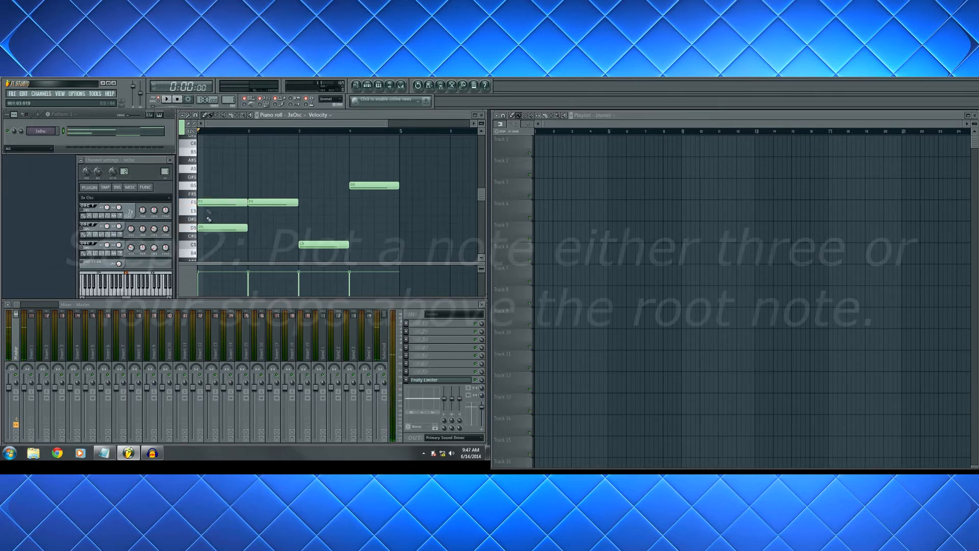
Step: Try the F5 note in bar 1 at F#5, return it to F5, and compare it with the D5 root note
mouse_move(201, 202)
left_mouse_down()
mouse_move(197, 191)
mouse_move(208, 212)
left_mouse_up()
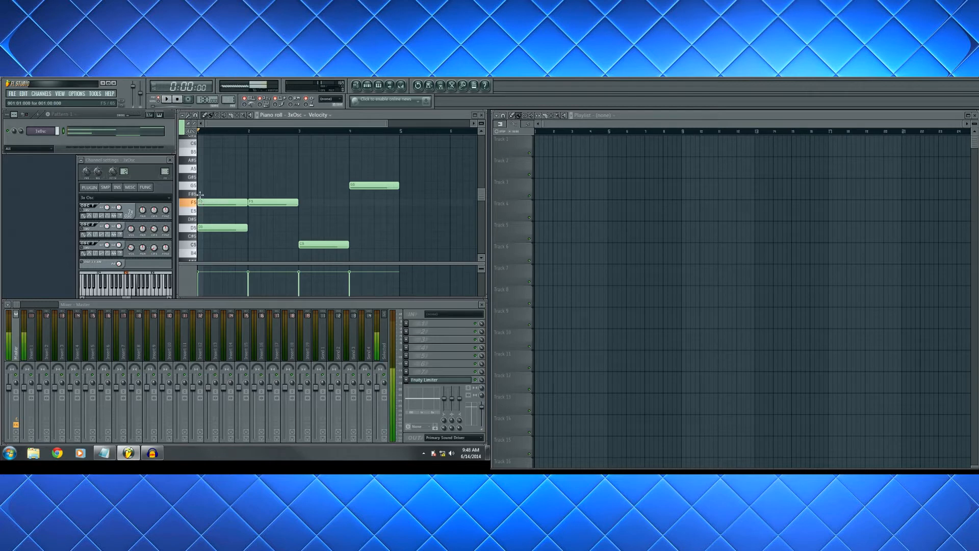
left_click_drag(207, 204, 206, 196)
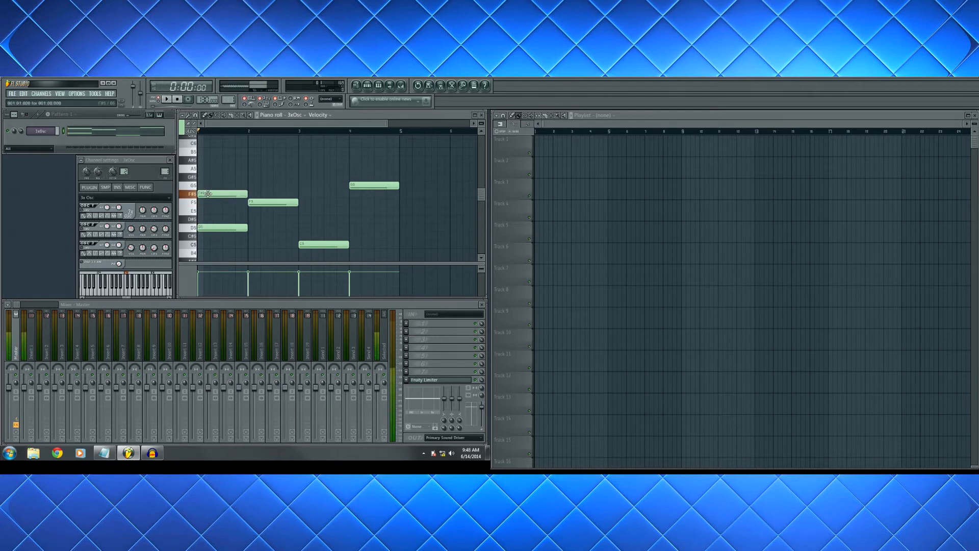
left_click_drag(207, 193, 208, 202)
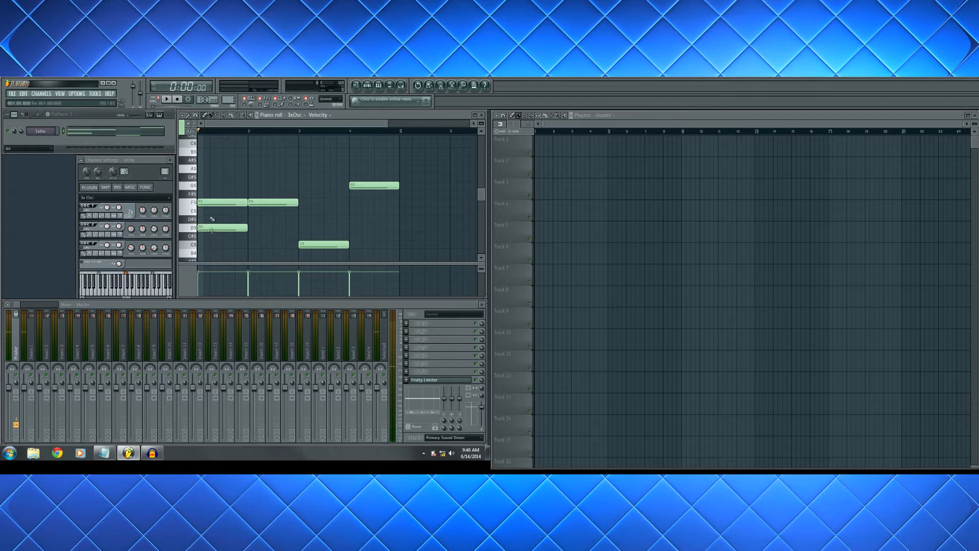
left_click(207, 203)
left_click(208, 226)
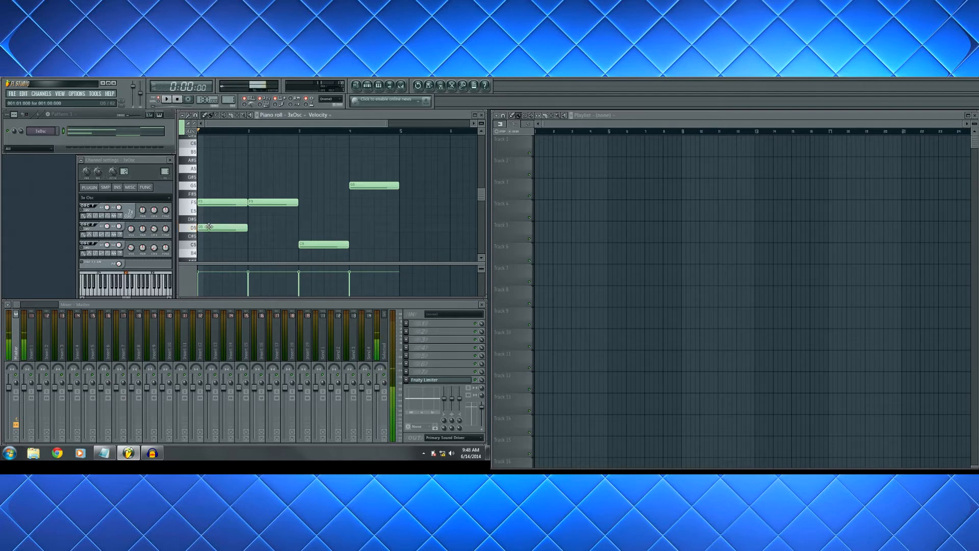
left_click(211, 201)
Step: Add a one-bar note at A5 in bar 1 and audition it alternately with the D5 root note
left_click_drag(212, 177, 212, 168)
left_click(212, 228)
left_click(213, 169)
left_click(213, 228)
left_click(214, 171)
left_click(215, 227)
left_click(217, 170)
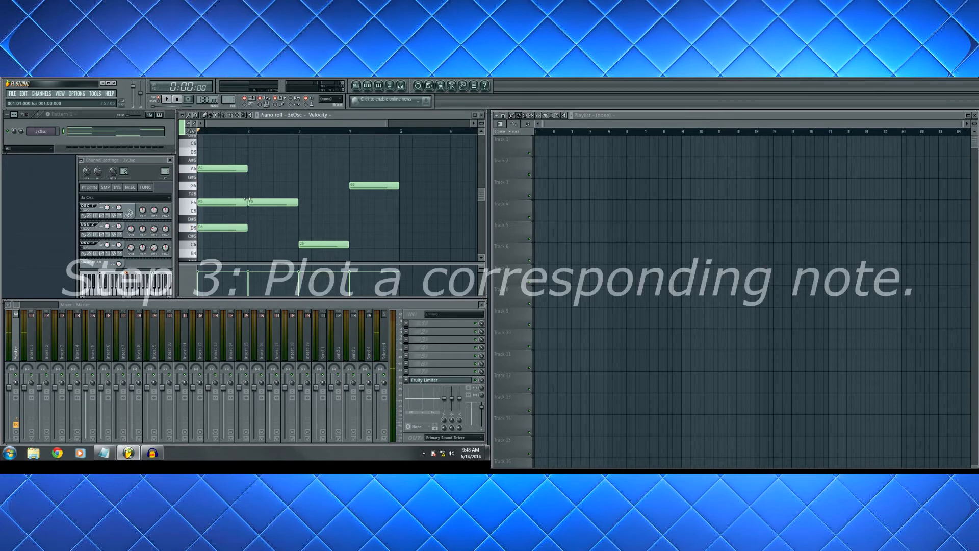
Step: Delete the F5 note from bar 1 and listen to the remaining D5 and A5 notes together
right_click(230, 203)
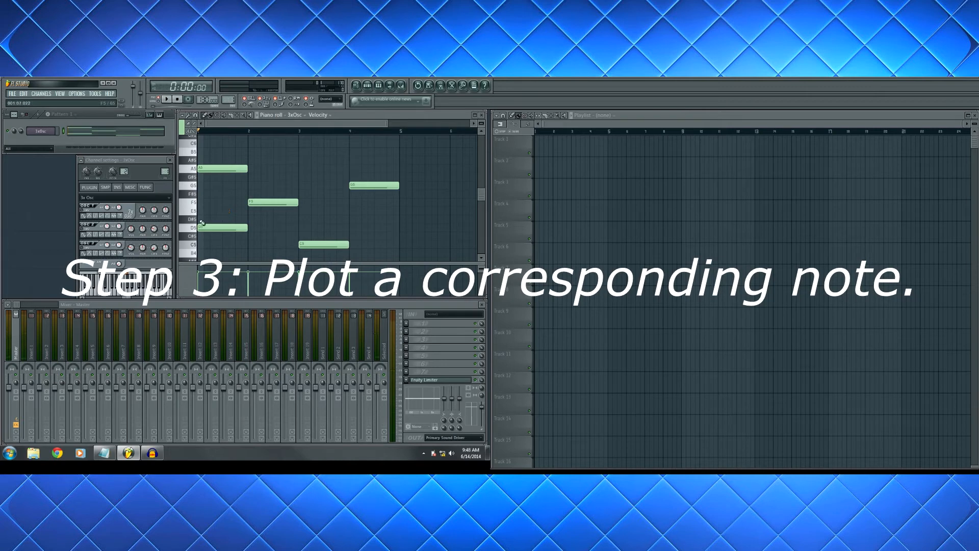
key("space")
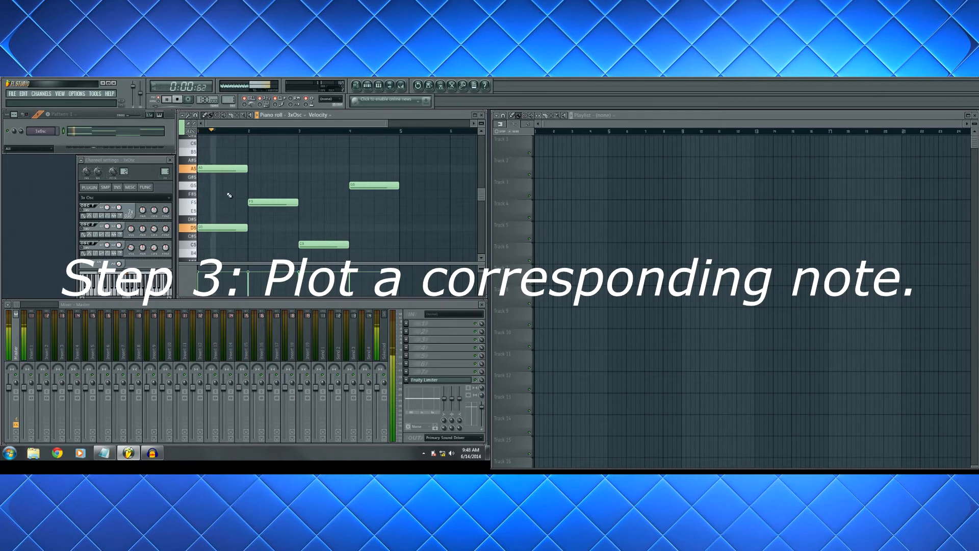
key("space")
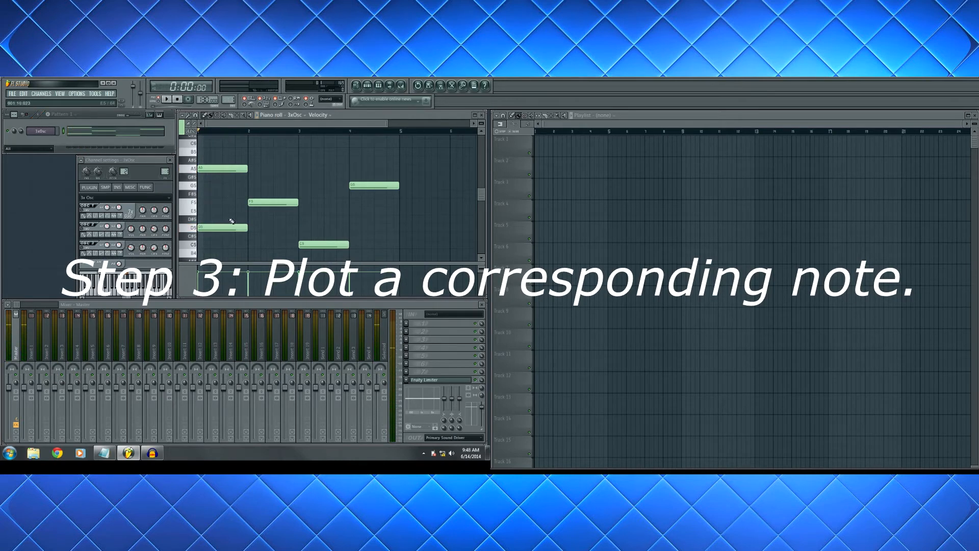
Step: Lower the upper note in bar 1 to G#5 and listen to it with the D5 root note
left_click_drag(214, 169, 214, 177)
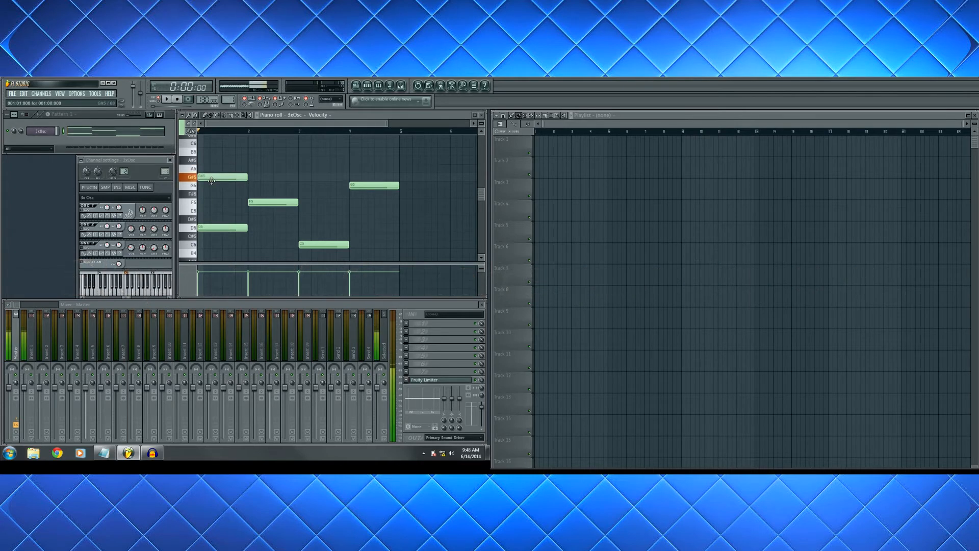
key("space")
key("space")
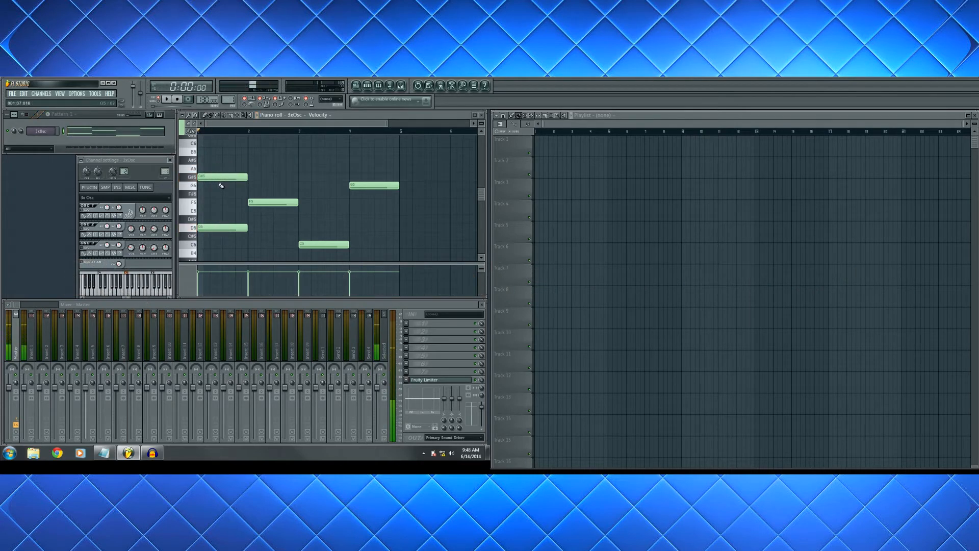
left_click(31, 341)
left_click(145, 202)
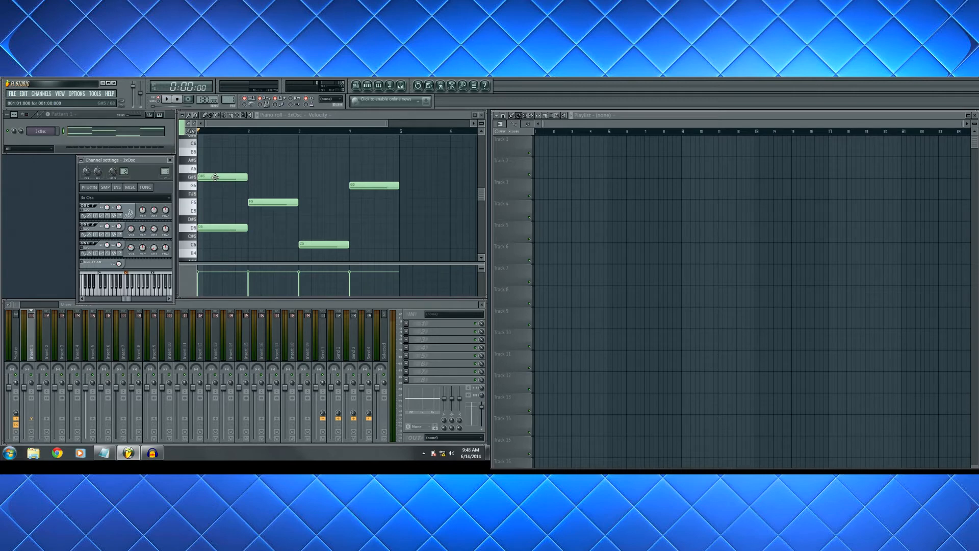
Step: Raise the upper note in bar 1 to A5 and play it together with the root note
left_click_drag(215, 177, 215, 168)
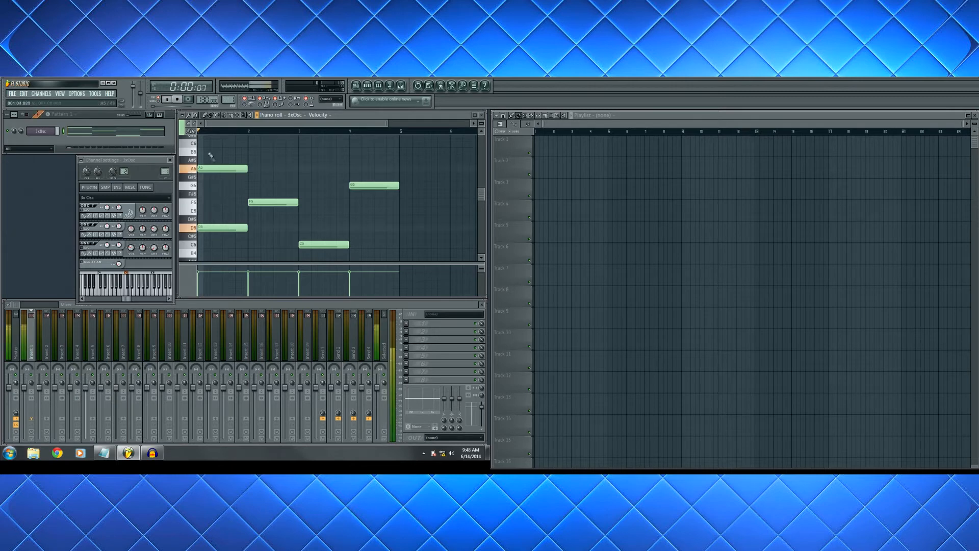
mouse_move(210, 169)
left_mouse_down()
mouse_move(210, 195)
mouse_move(205, 167)
left_mouse_up()
key("space")
key("space")
key("space")
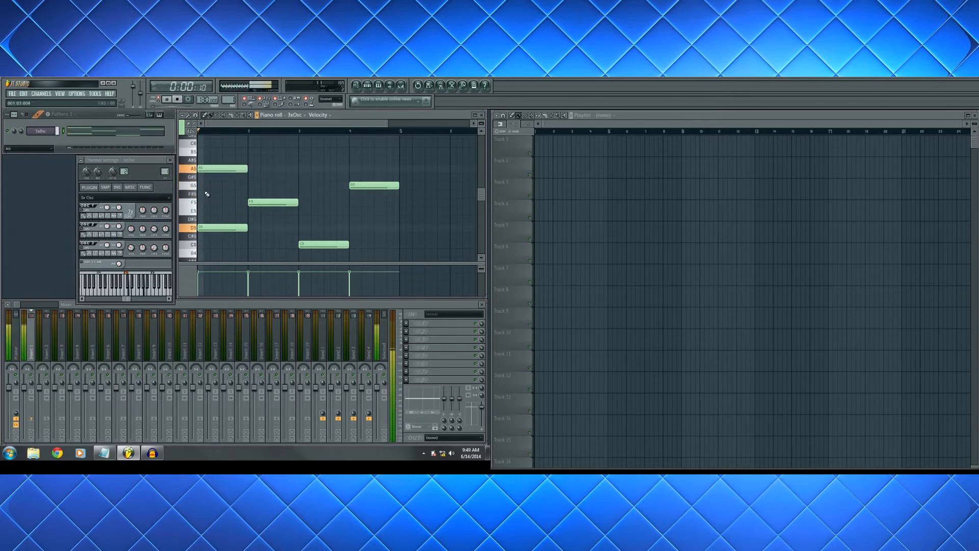
key("space")
Step: Lower the upper note in bar 1 to G5, play it with the root note, and audition the G5 and D5 keys separately
left_click_drag(213, 166, 212, 185)
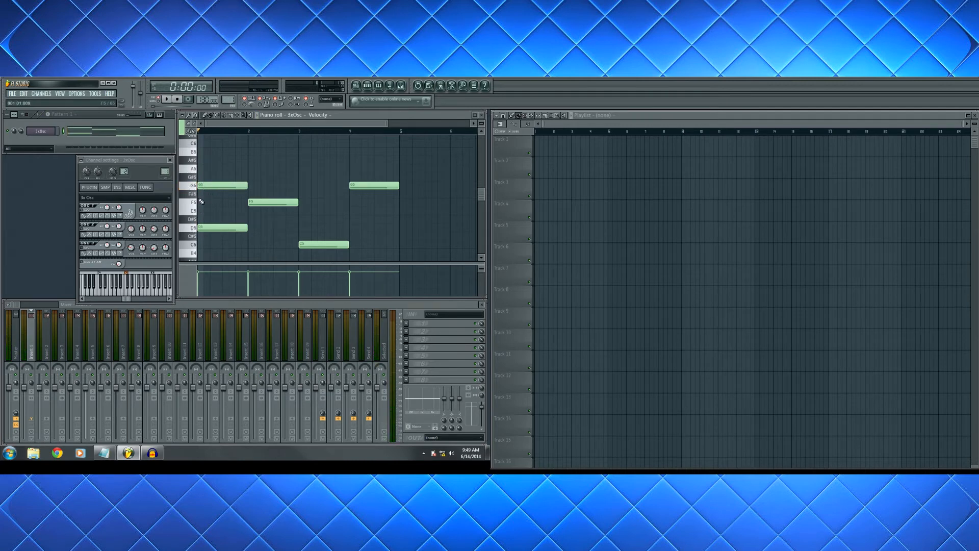
key("space")
key("space")
left_click(193, 187)
left_click(195, 228)
left_click(194, 187)
key("space")
key("space")
key("space")
Step: Move the G5 note in bar 1 back up to A5 and listen to the pair
left_click_drag(214, 185, 205, 164)
key("space")
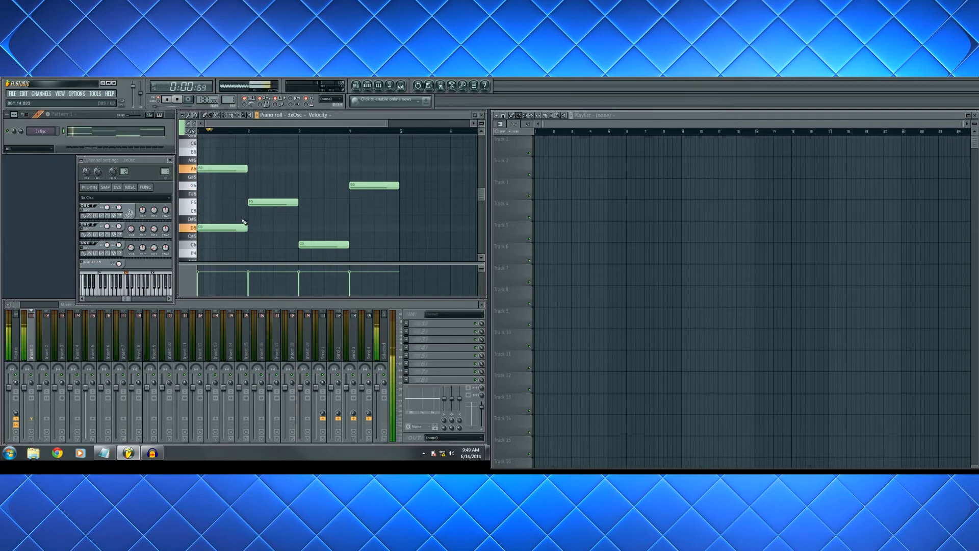
key("space")
Step: Delete the A5 note from bar 1 and rebuild the chord with one-bar notes at F5 and A5 above the root note
scroll(214, 212, "up", 1, "ctrl")
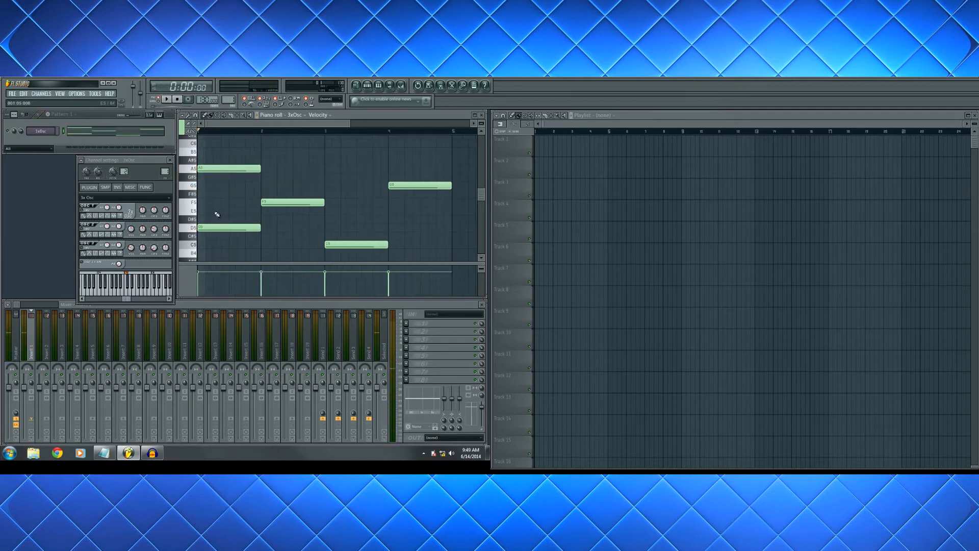
right_click(209, 169)
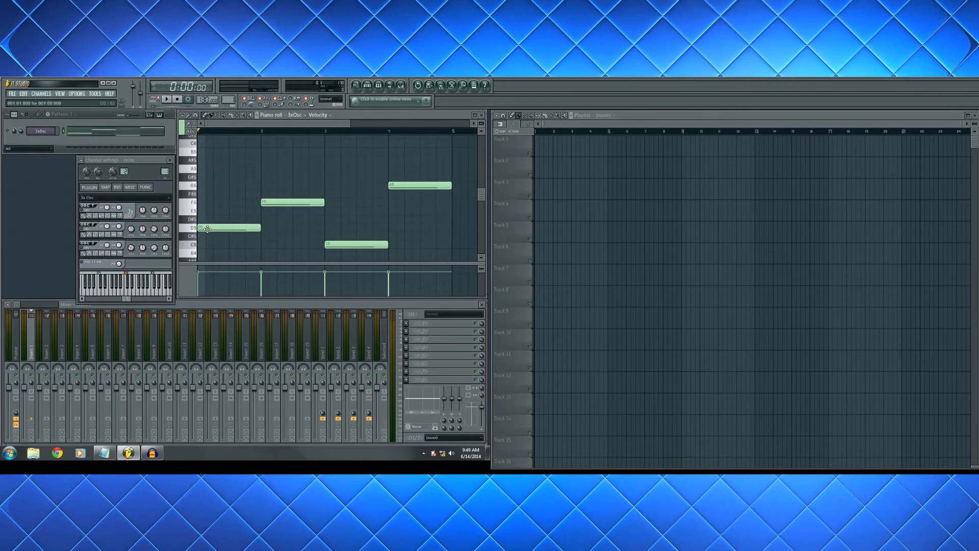
left_click(201, 202)
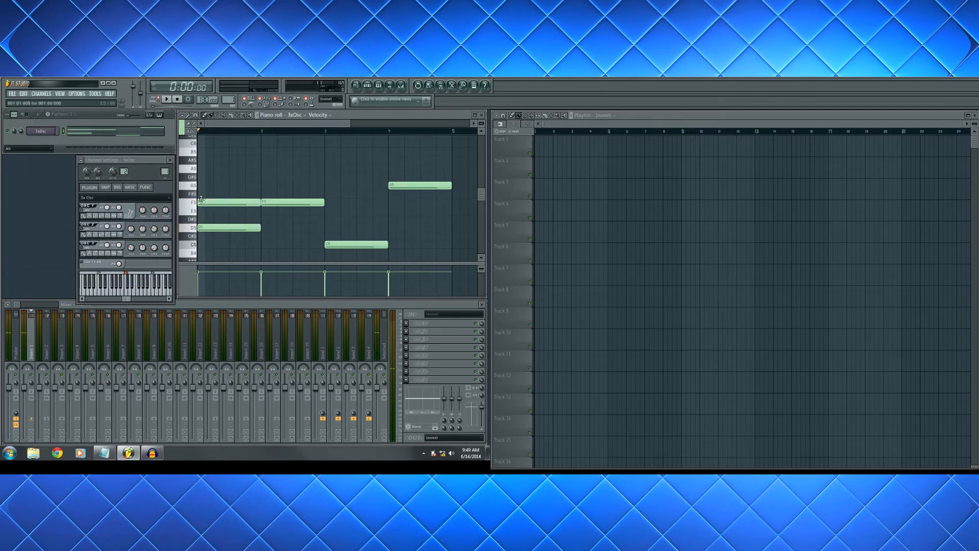
left_click(202, 169)
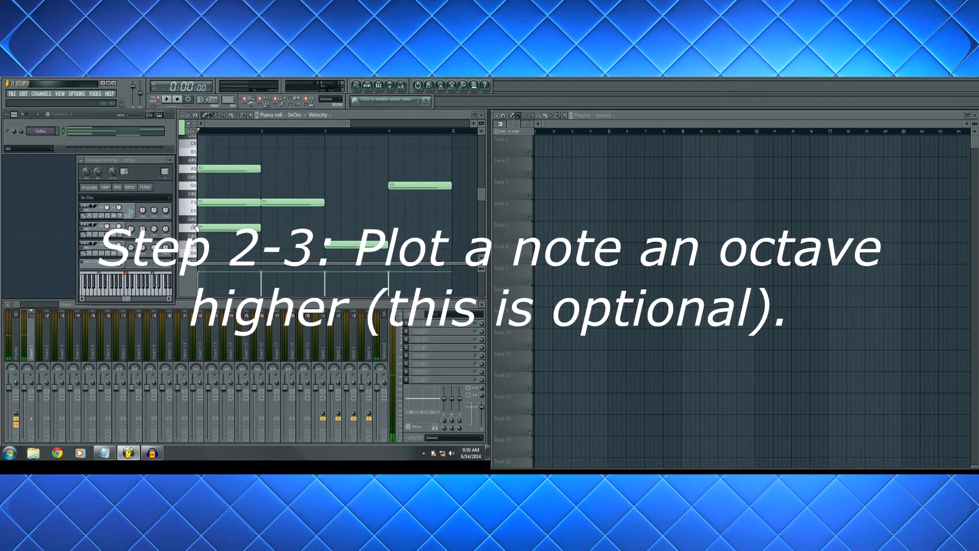
Step: Add a one-bar note at D6 in bar 1, an octave above the root note
scroll(196, 226, "up", 3)
left_click(200, 152)
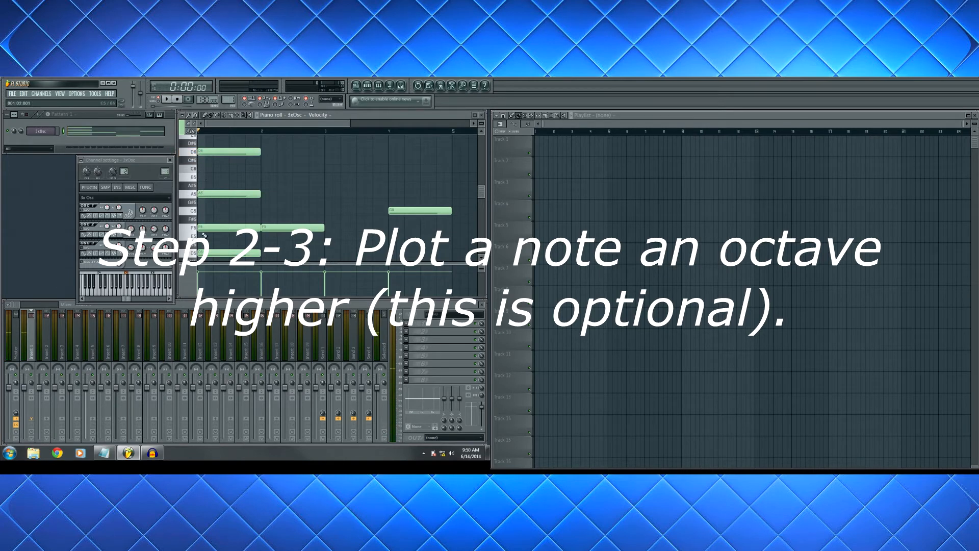
scroll(224, 235, "up", 3)
scroll(233, 248, "down", 3)
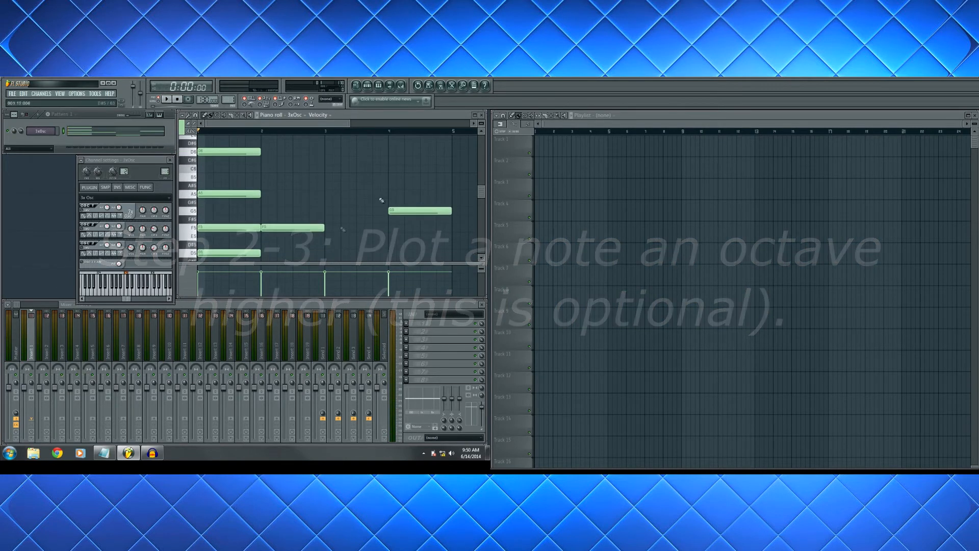
left_click_drag(482, 124, 482, 132)
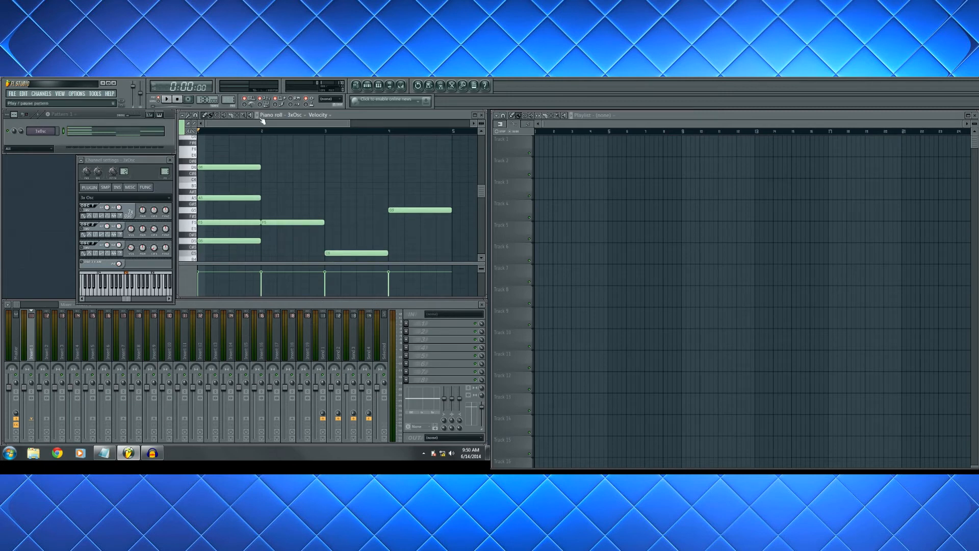
scroll(259, 125, "up", 3)
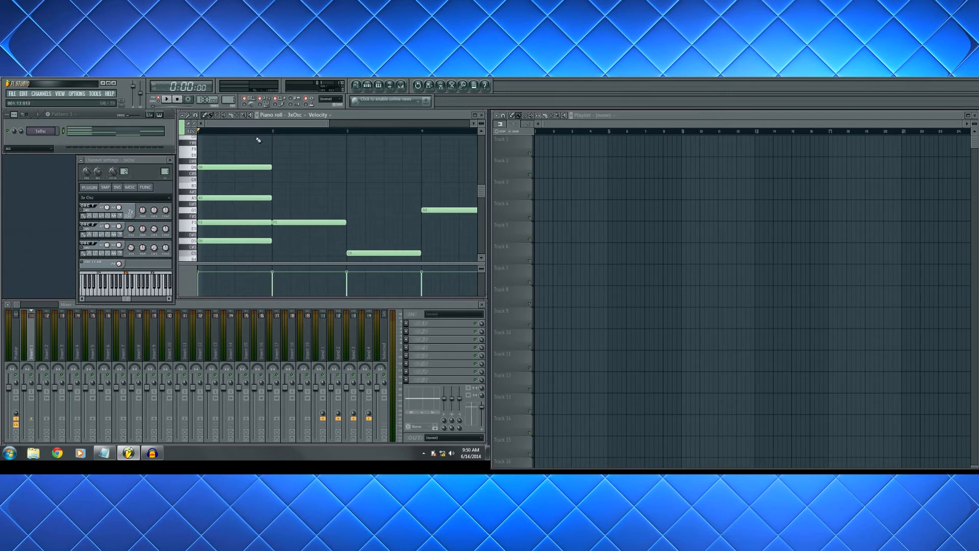
scroll(244, 128, "up", 2)
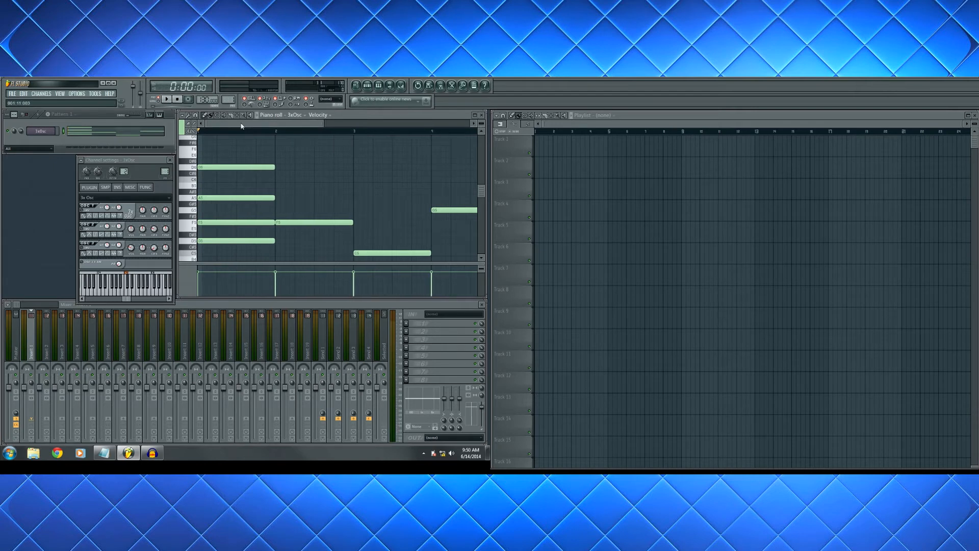
scroll(244, 126, "up", 2)
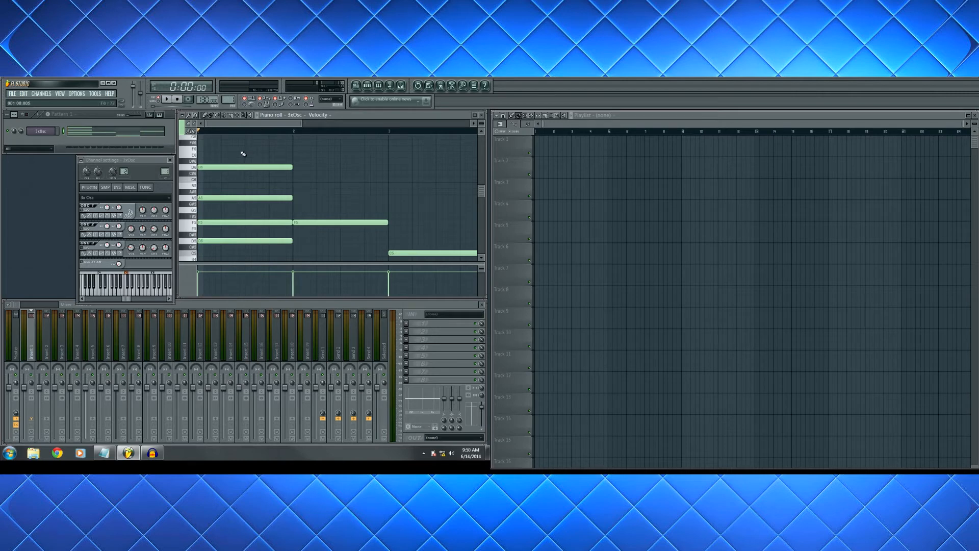
Step: Try a one-bar note at C6 in bar 1, audition it, delete it again and play the remaining chord
scroll(244, 122, "up", 3)
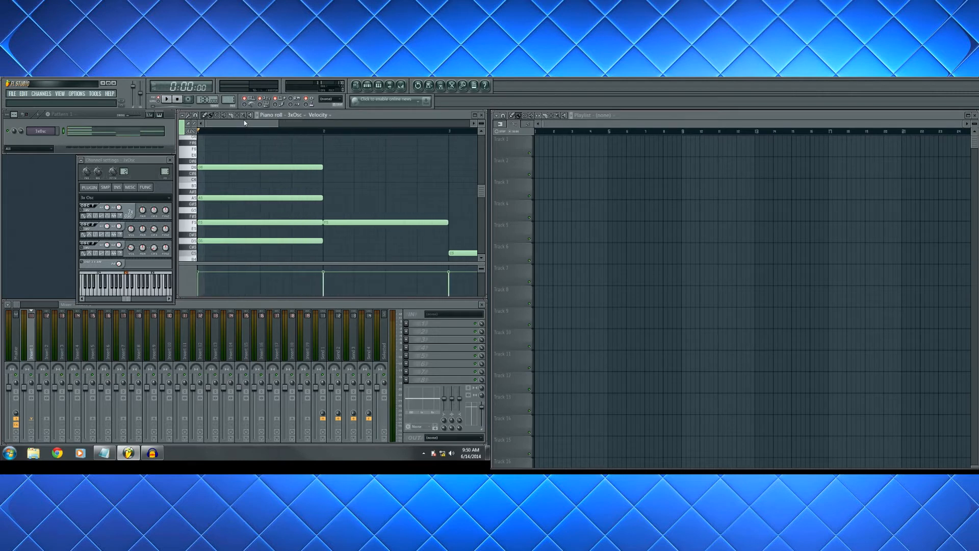
scroll(220, 127, "up", 1)
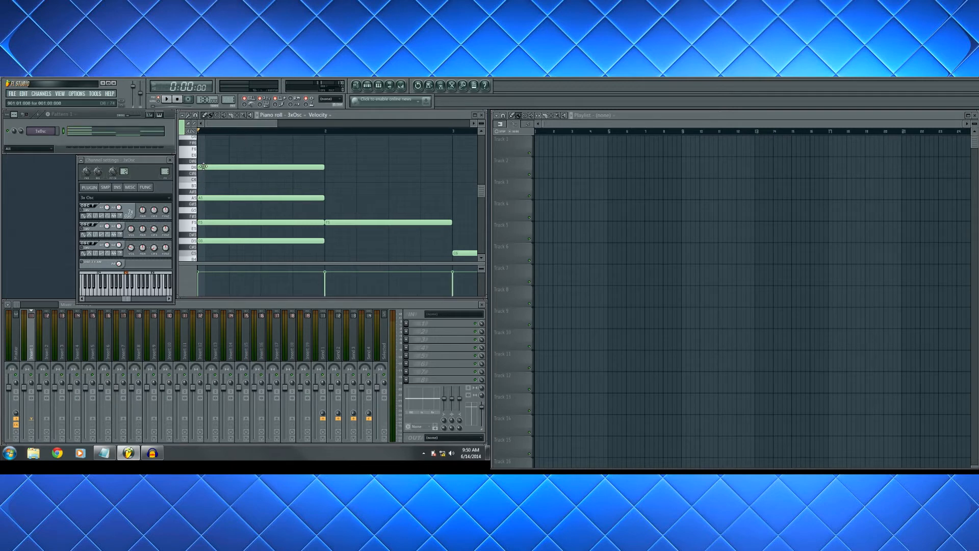
left_click(203, 185)
left_click_drag(189, 180, 189, 179)
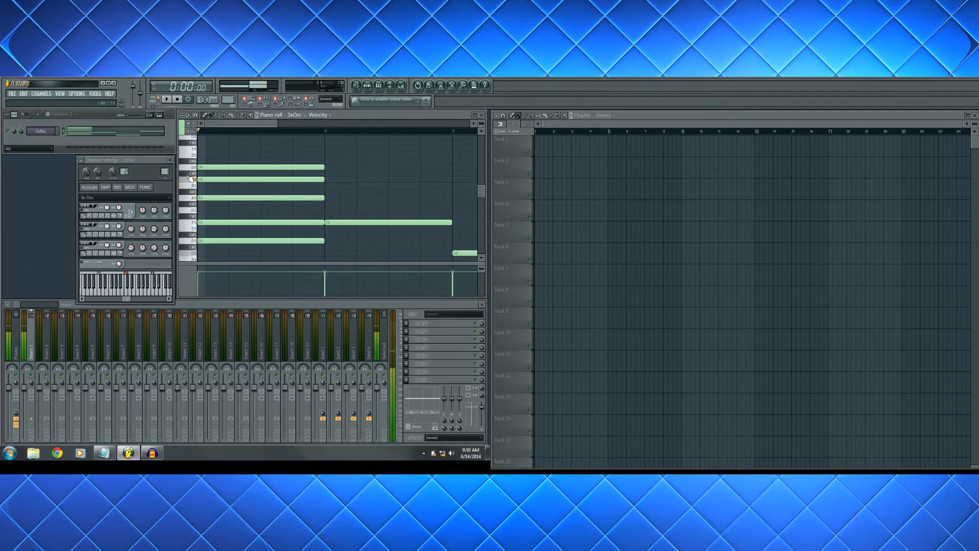
left_click(204, 179)
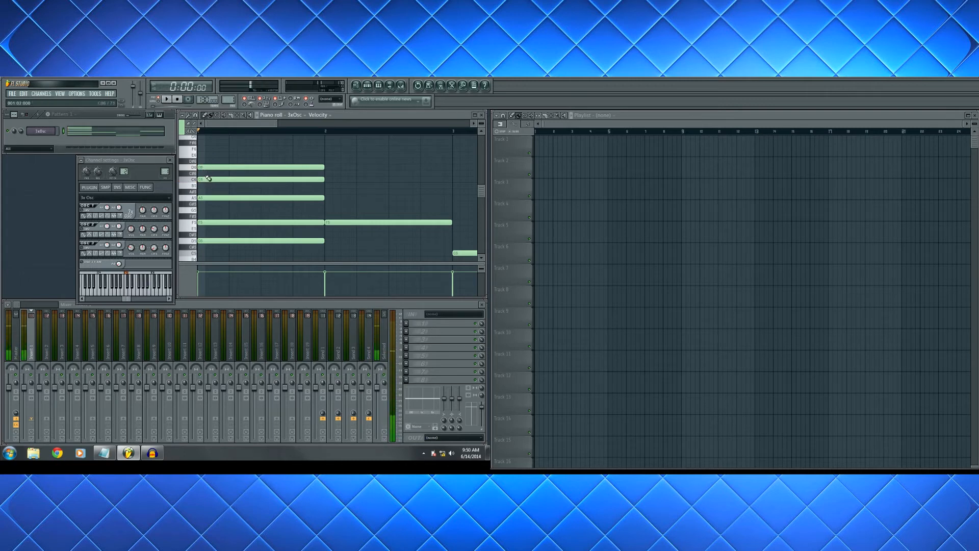
right_click(204, 179)
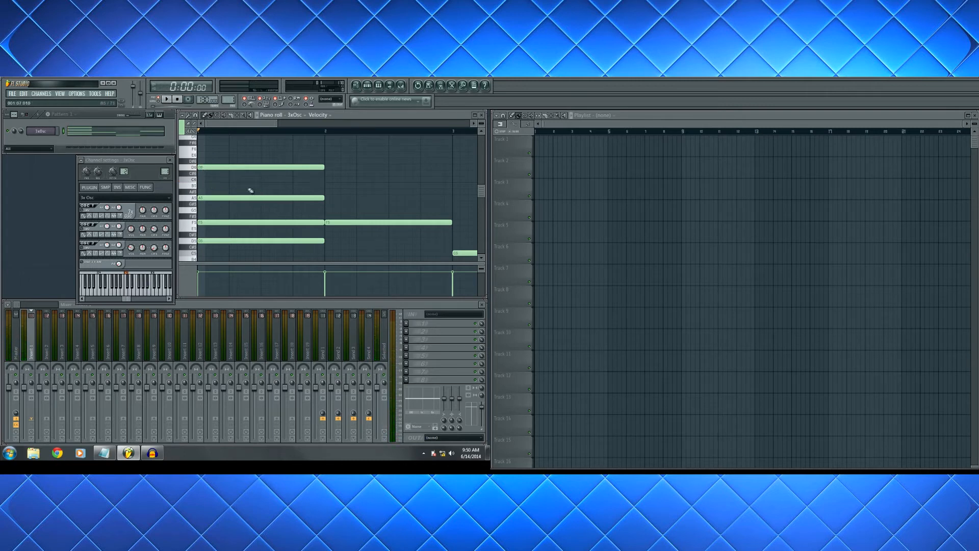
key("space")
Step: Add a one-bar note at C6 in bar 1 and play the chord
scroll(249, 125, "up", 1)
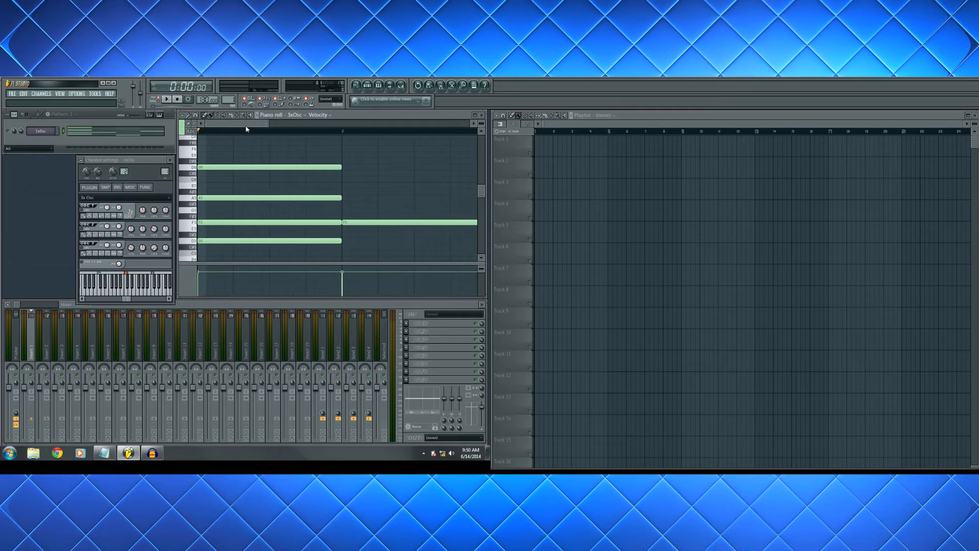
left_click(203, 180)
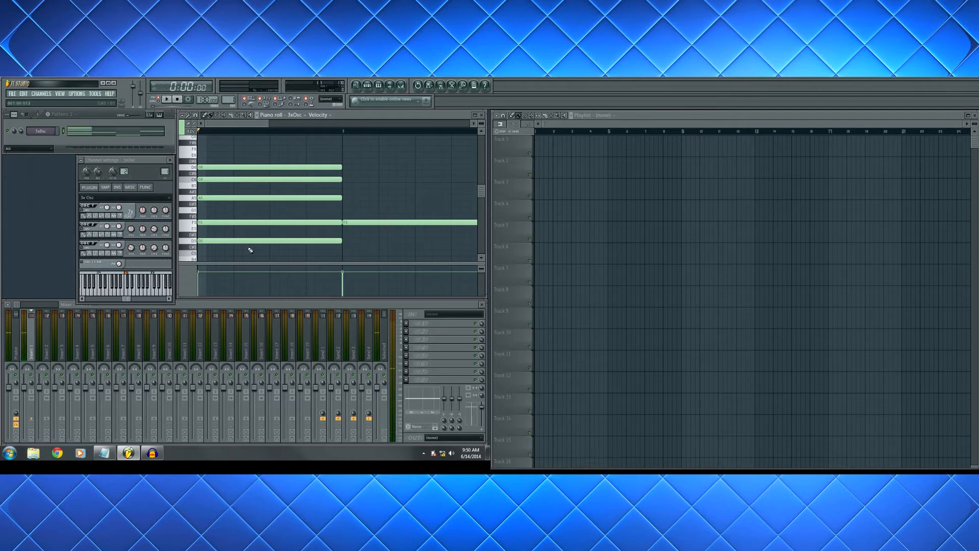
key("space")
key("space")
scroll(227, 126, "down", 3)
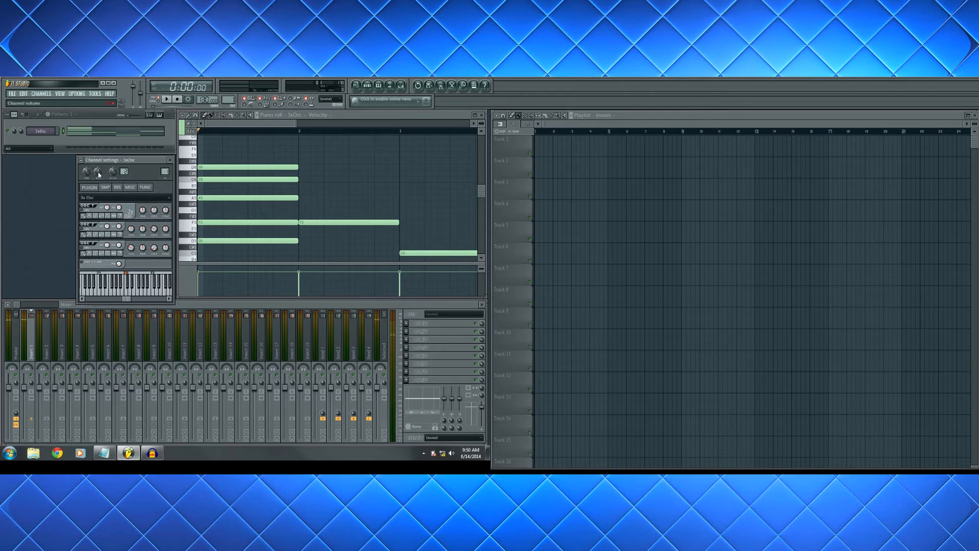
scroll(217, 124, "up", 2)
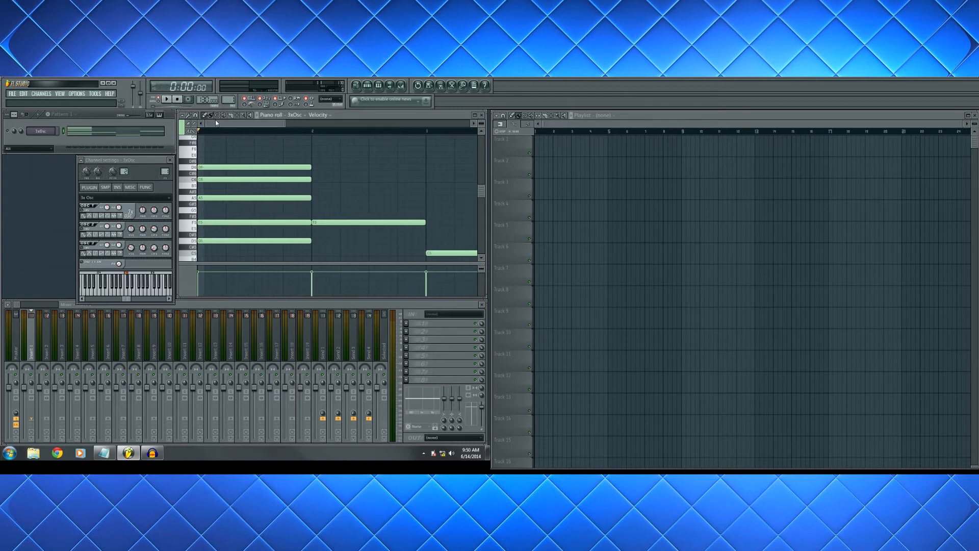
scroll(255, 123, "up", 3)
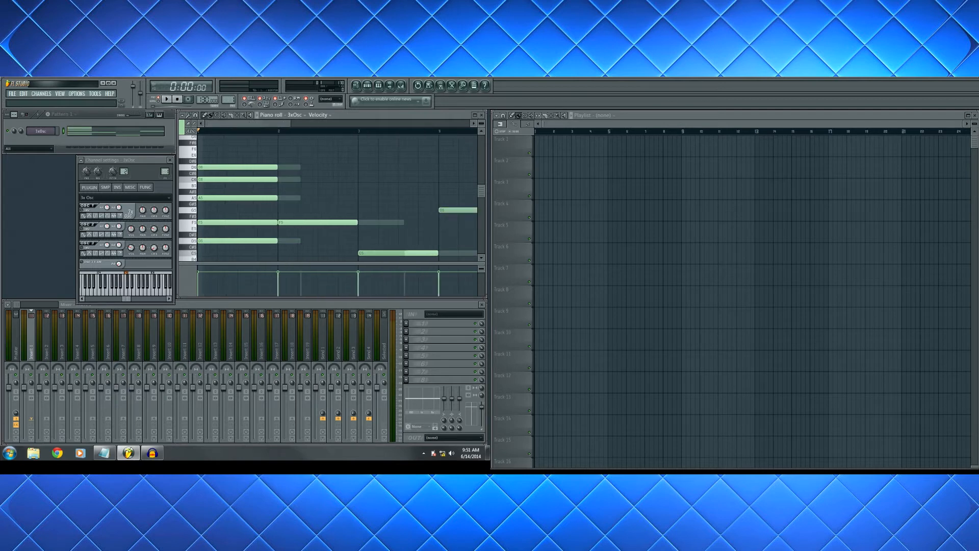
scroll(255, 124, "down", 2)
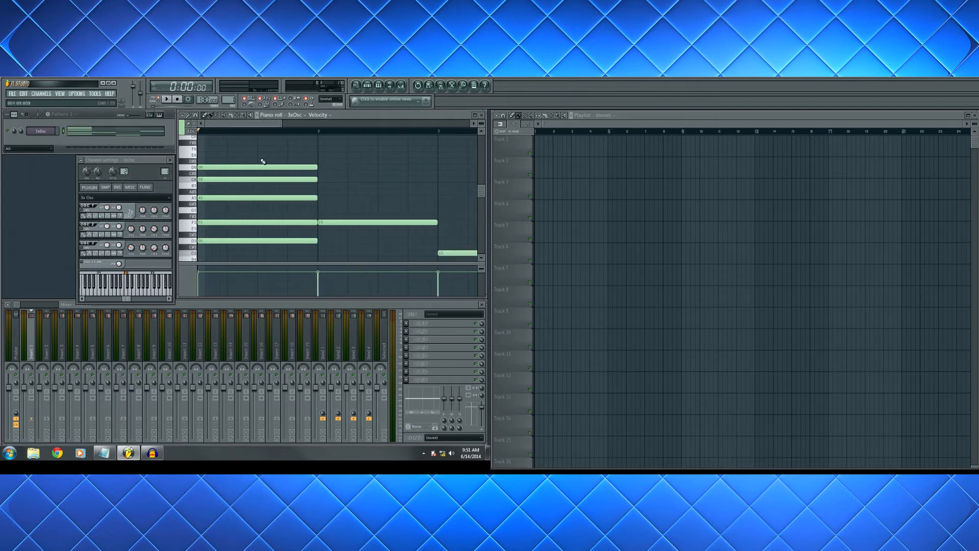
scroll(246, 125, "up", 2)
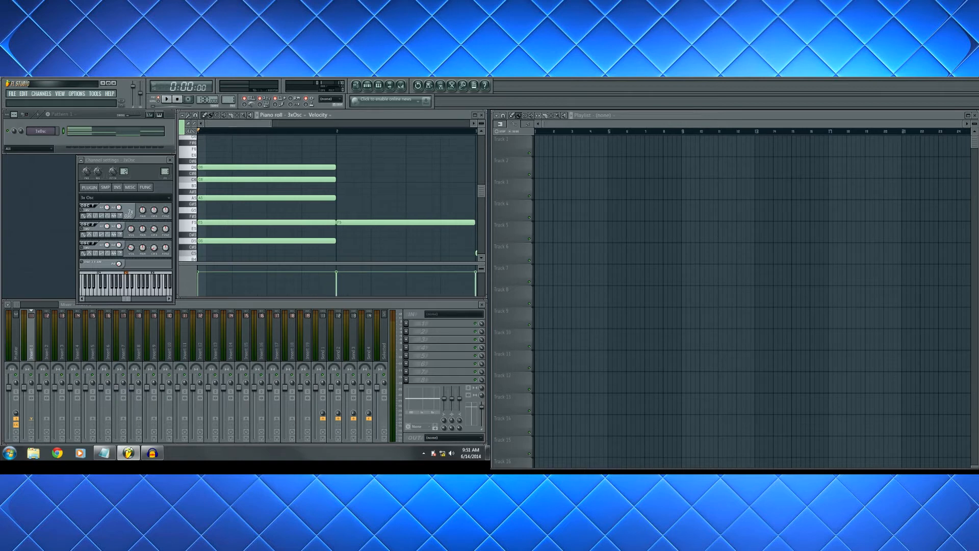
scroll(252, 131, "up", 2)
scroll(251, 131, "up", 1)
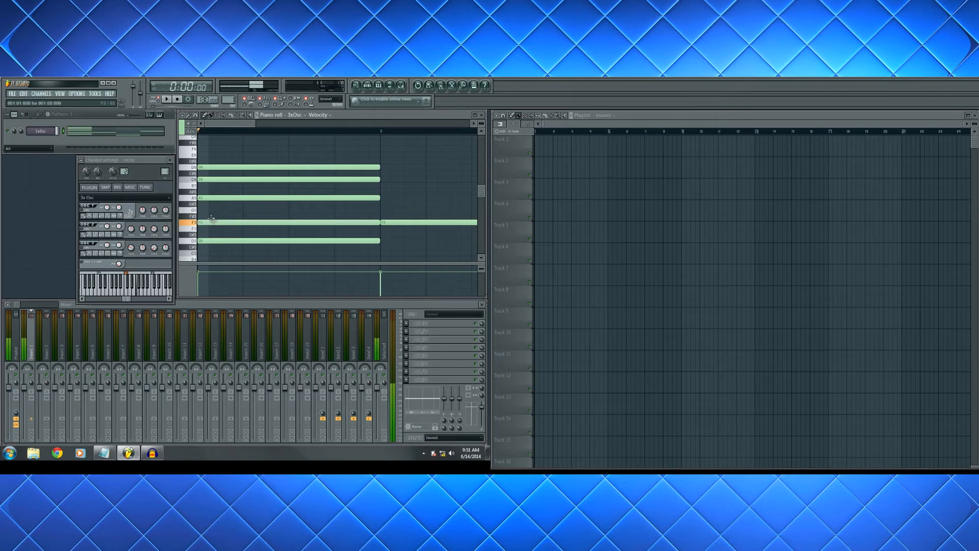
Step: Raise the F5 note in bar 1 to F#5 and play the chord
left_click_drag(214, 221, 214, 215)
key("space")
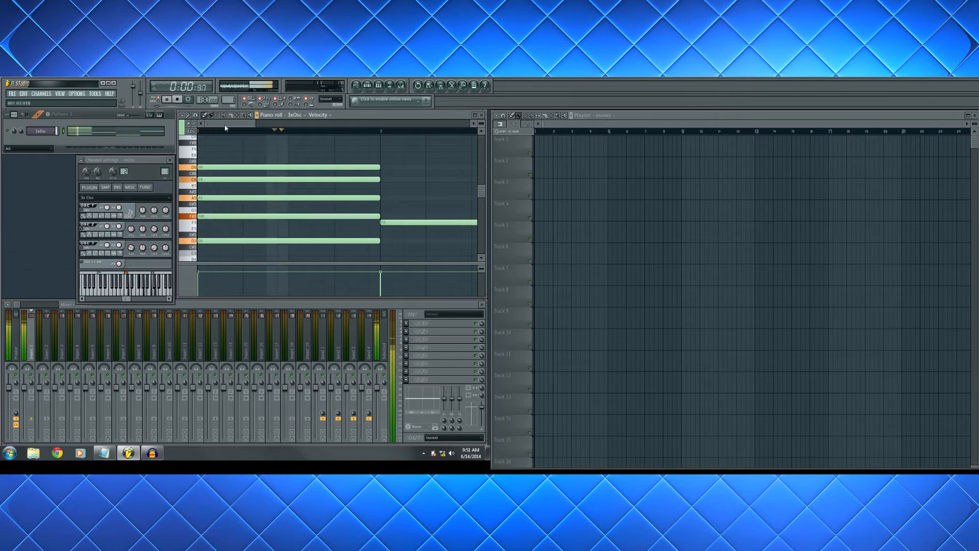
key("space")
scroll(224, 126, "down", 1)
key("space")
key("space")
Step: Move the F#5 note in bar 1 back down to F5 and play the chord
left_click_drag(211, 216, 211, 222)
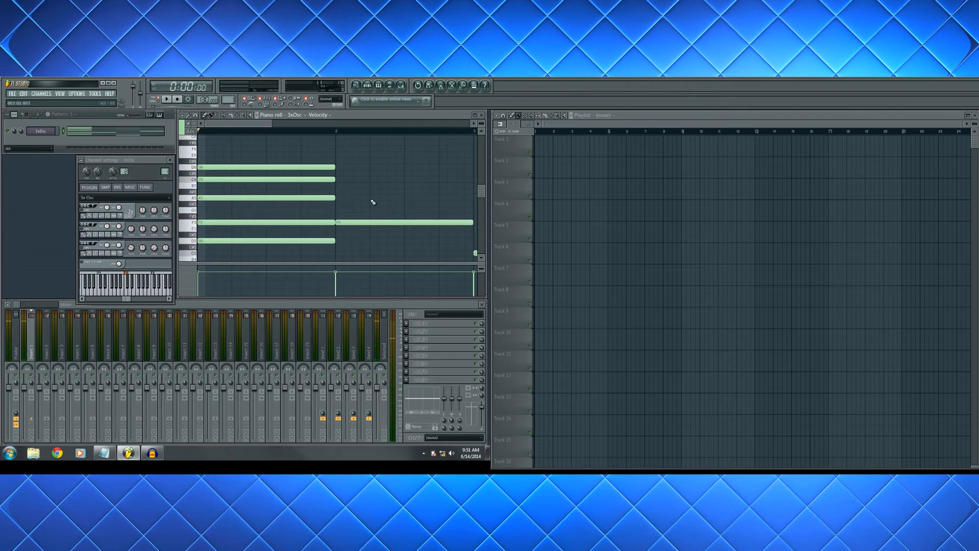
key("space")
key("space")
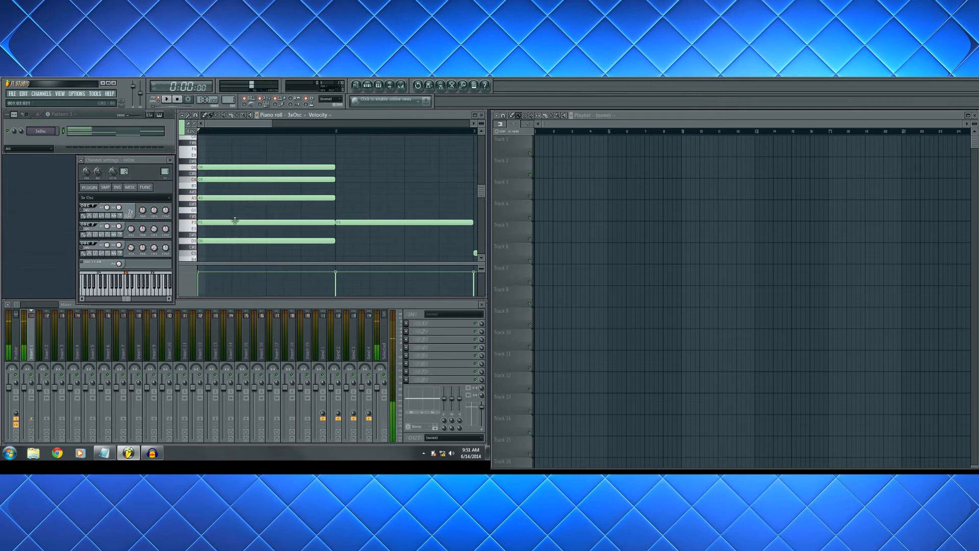
Step: Play the bar 1 chord and audition its D5, F5, A5 and C6 notes one by one
scroll(275, 189, "up", 1)
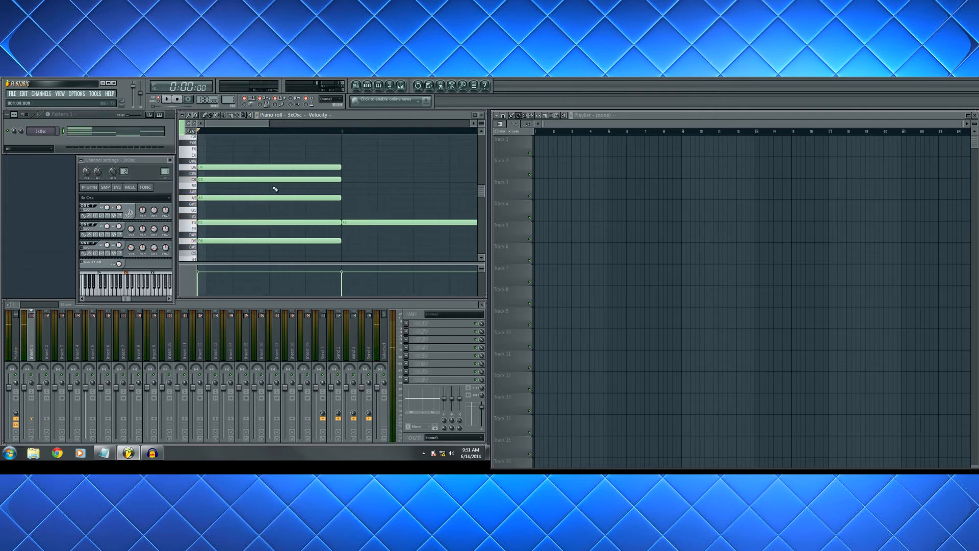
scroll(288, 193, "up", 1)
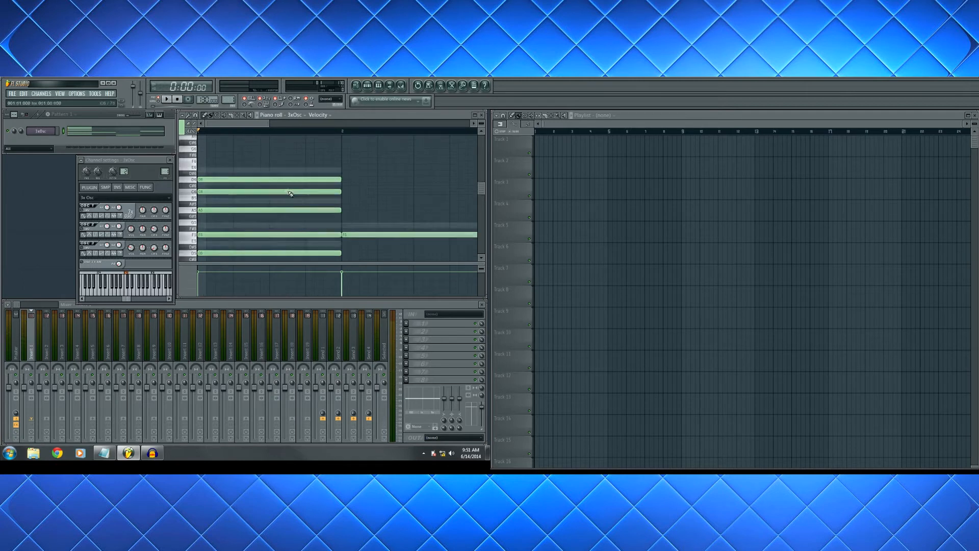
scroll(289, 194, "down", 1)
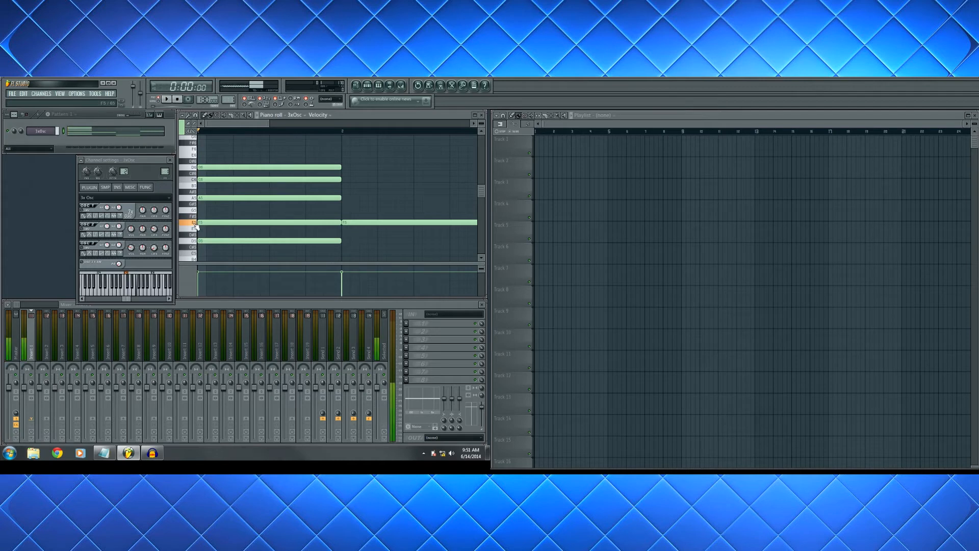
key("space")
key("space")
left_click(204, 240)
left_click(203, 223)
left_click(202, 198)
left_click(202, 181)
Step: Delete the misplaced D#6 note, add a one-bar note at E6 in bar 1 and play the chord
left_click(208, 161)
right_click(207, 161)
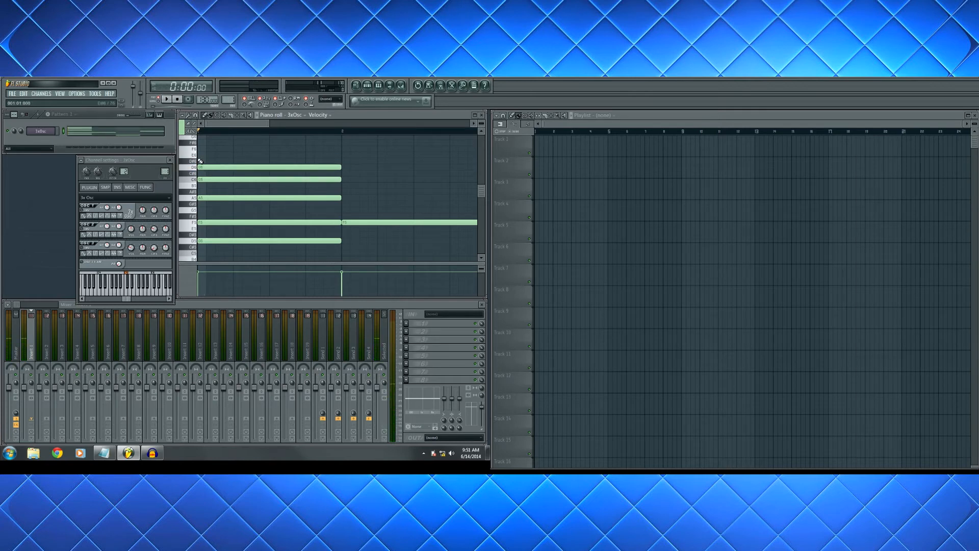
left_click(200, 155)
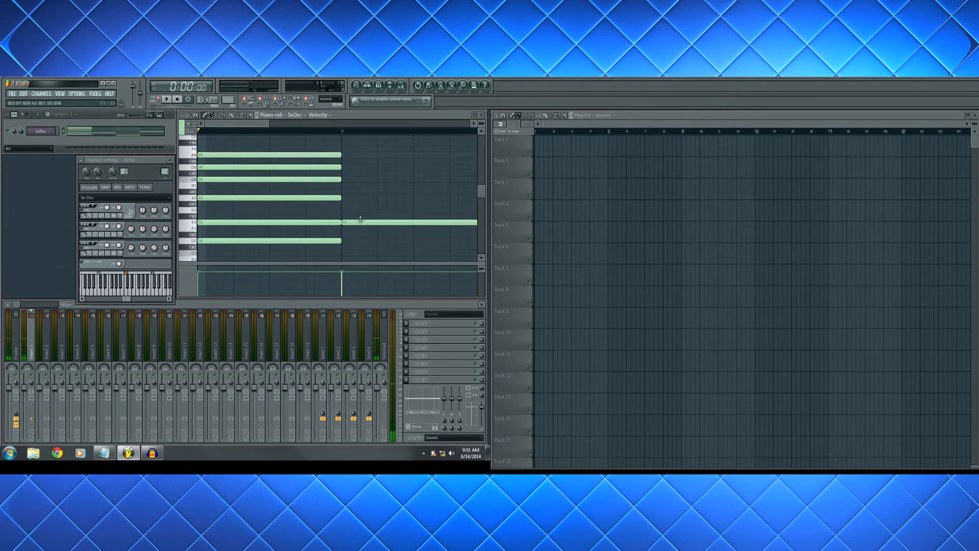
key("space")
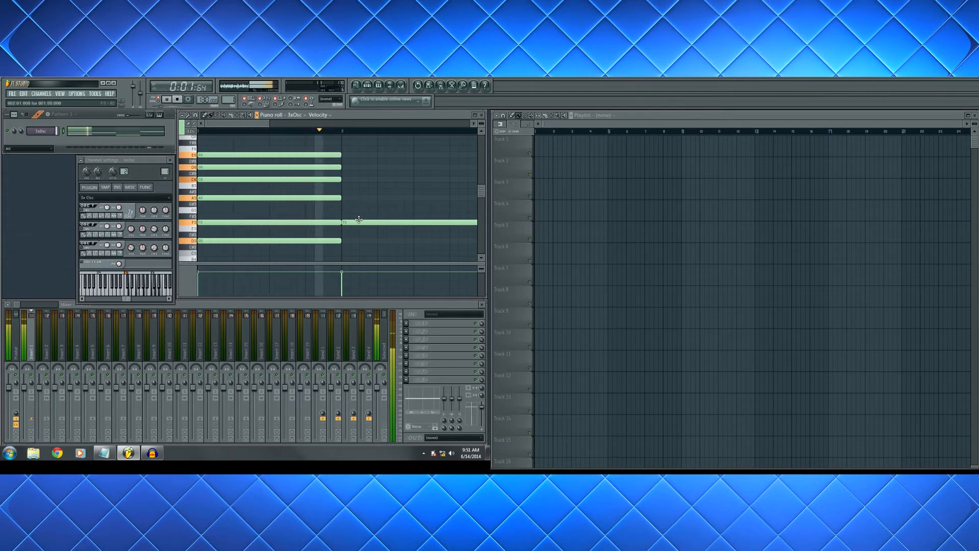
key("space")
left_click_drag(268, 123, 333, 124)
scroll(272, 161, "up", 2)
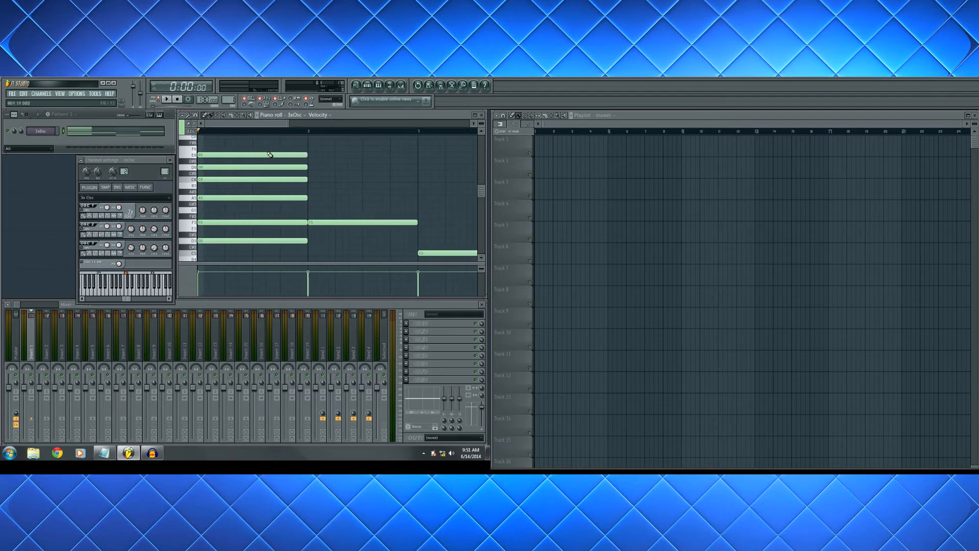
scroll(271, 133, "up", 1)
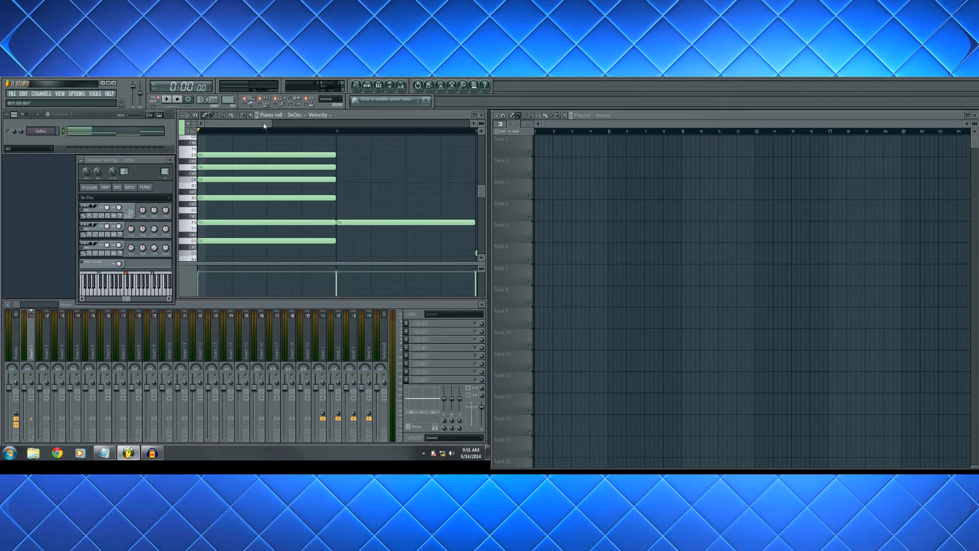
scroll(255, 125, "up", 1)
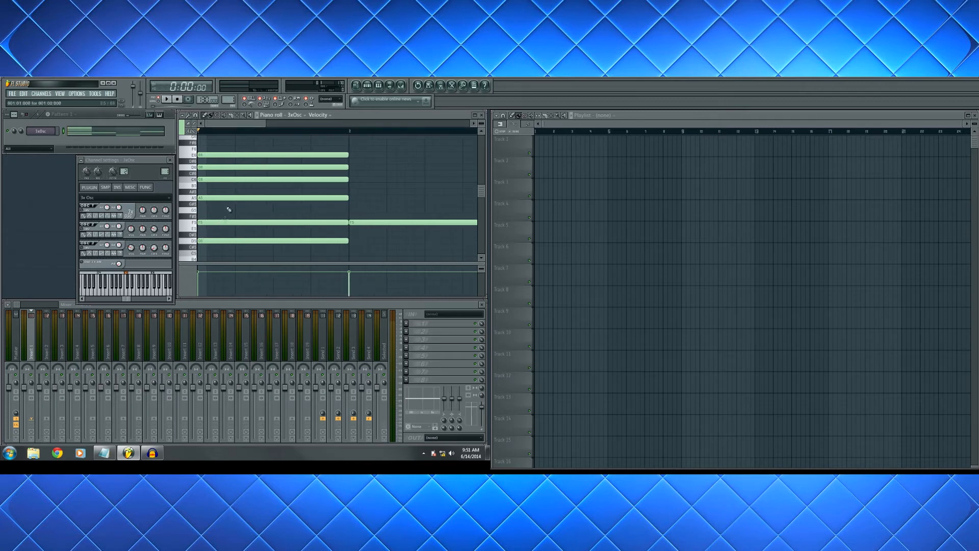
scroll(236, 125, "up", 1)
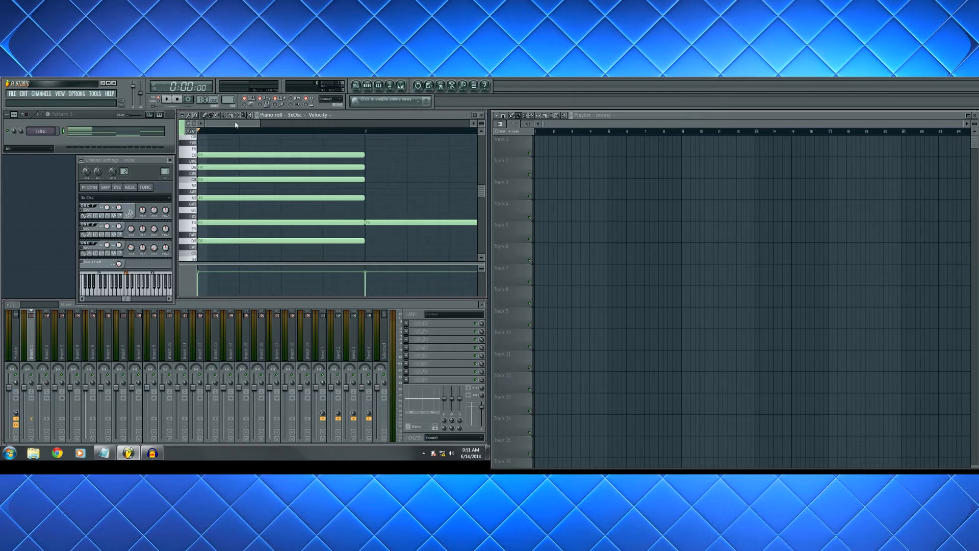
scroll(236, 124, "down", 4)
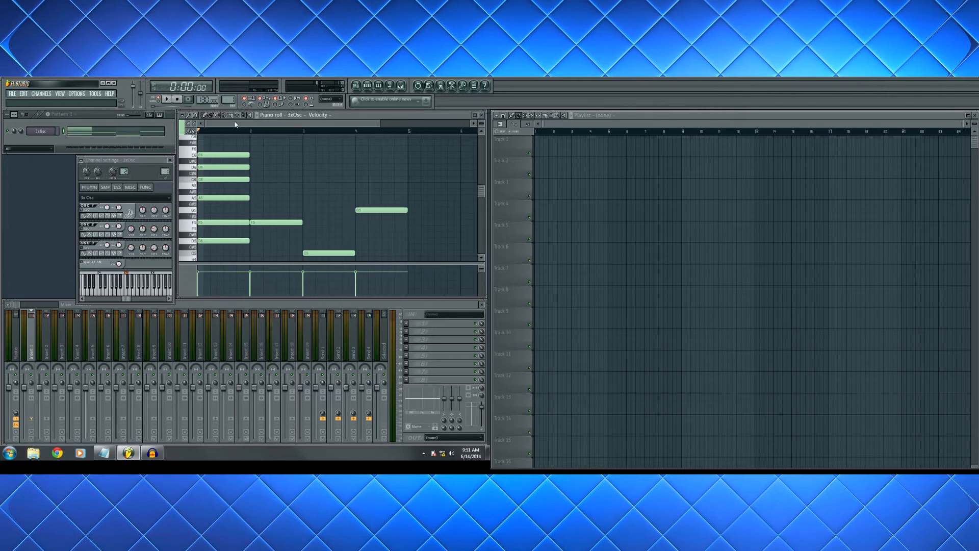
scroll(326, 188, "down", 2)
scroll(326, 188, "up", 2)
scroll(301, 125, "up", 3)
scroll(296, 127, "up", 2)
scroll(269, 124, "down", 2)
scroll(269, 124, "up", 1)
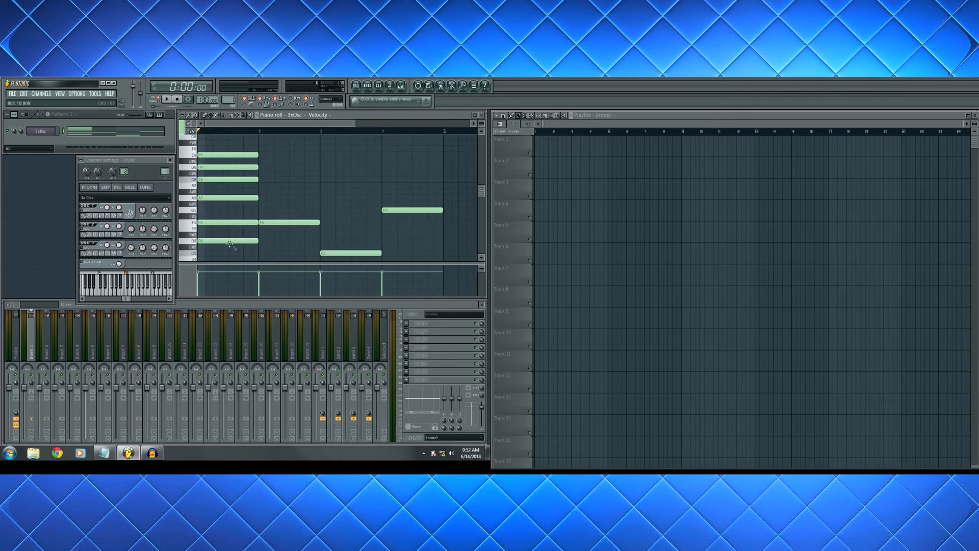
Step: Audition the keys of the bar 1 chord from D5 up to D6, comparing D5 with D6 and C6
left_click(192, 242)
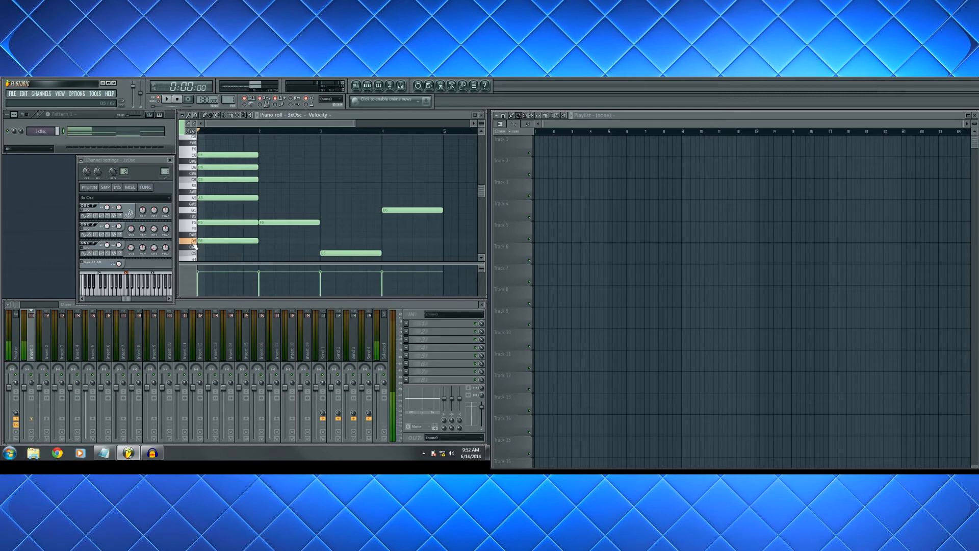
left_click(193, 223)
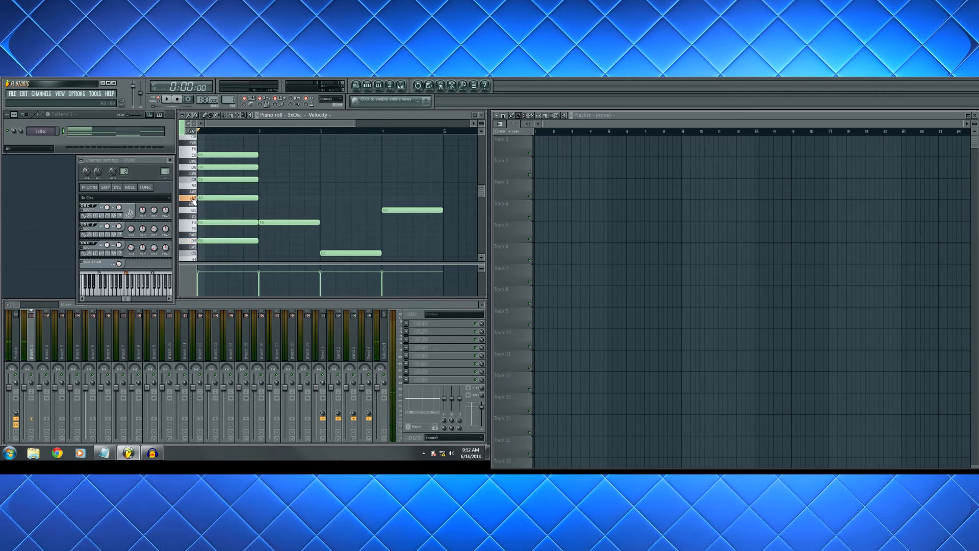
left_click(194, 183)
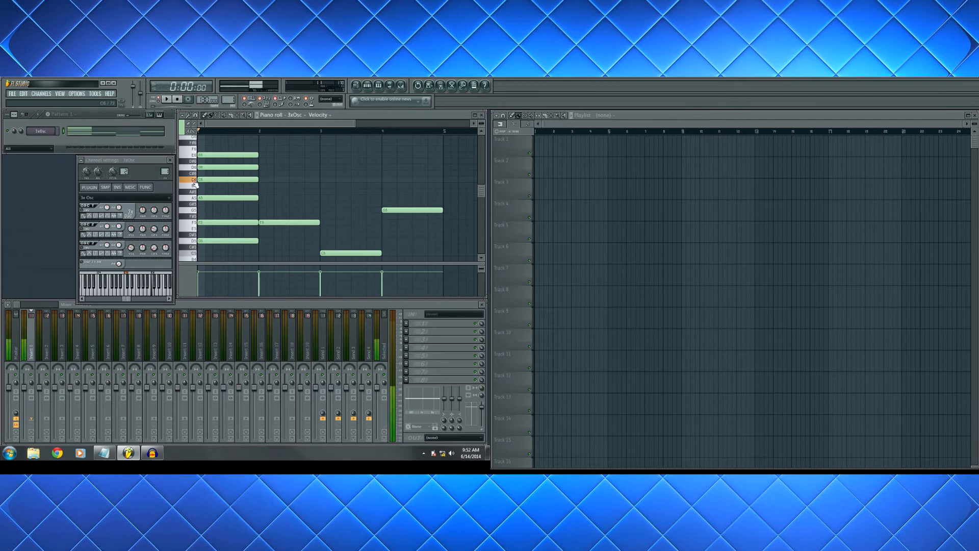
left_click(191, 168)
left_click(195, 241)
left_click(193, 168)
left_click(193, 181)
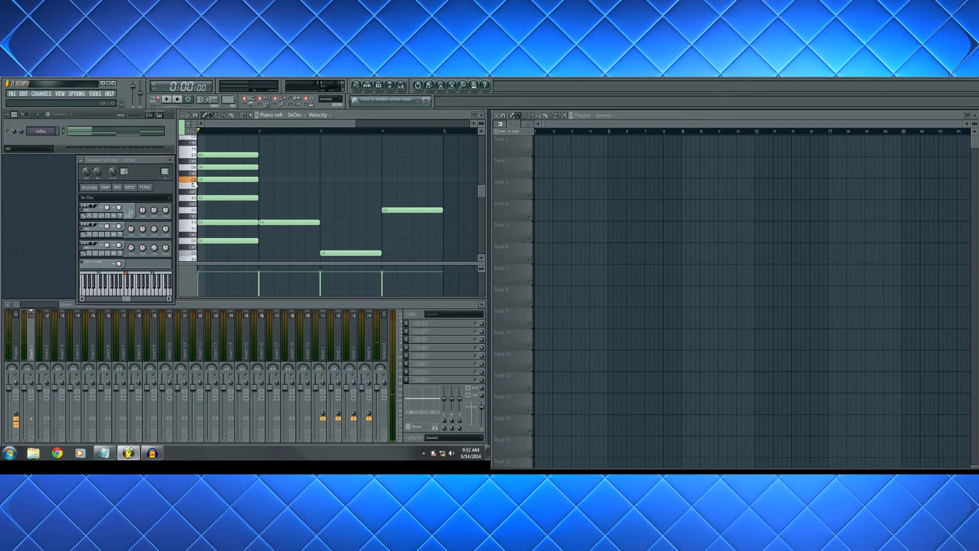
Step: Delete the C6 note from bar 1 and play the chord without it
scroll(245, 125, "up", 2)
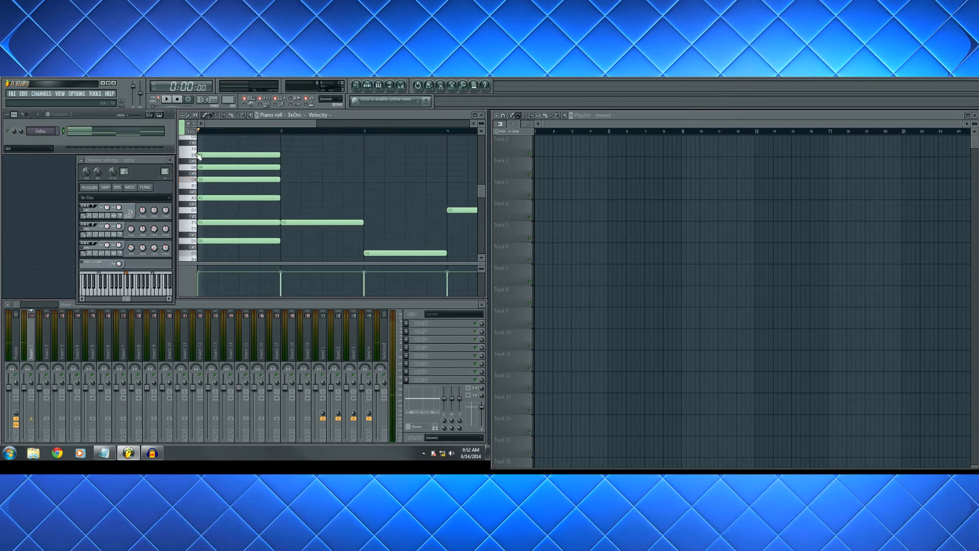
right_click(206, 180)
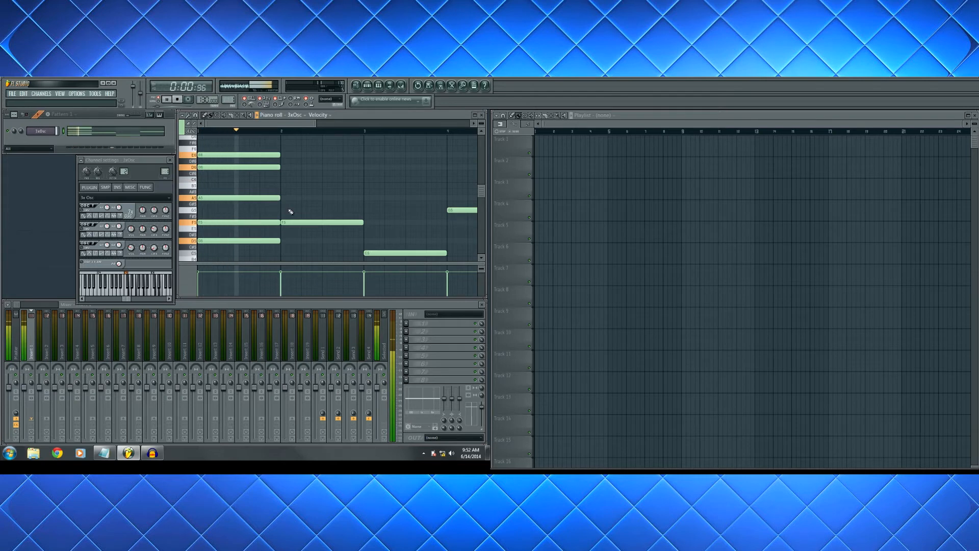
scroll(255, 124, "up", 1)
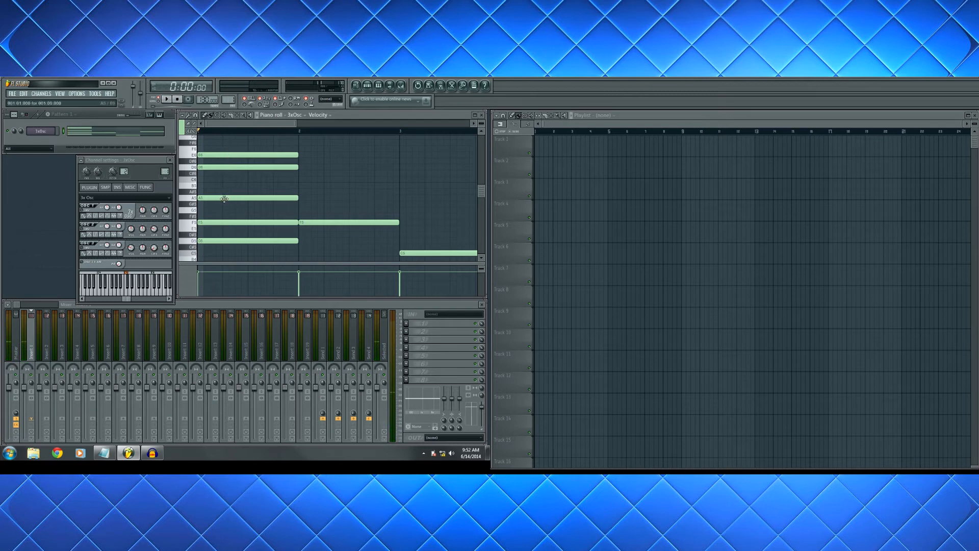
scroll(240, 125, "up", 1)
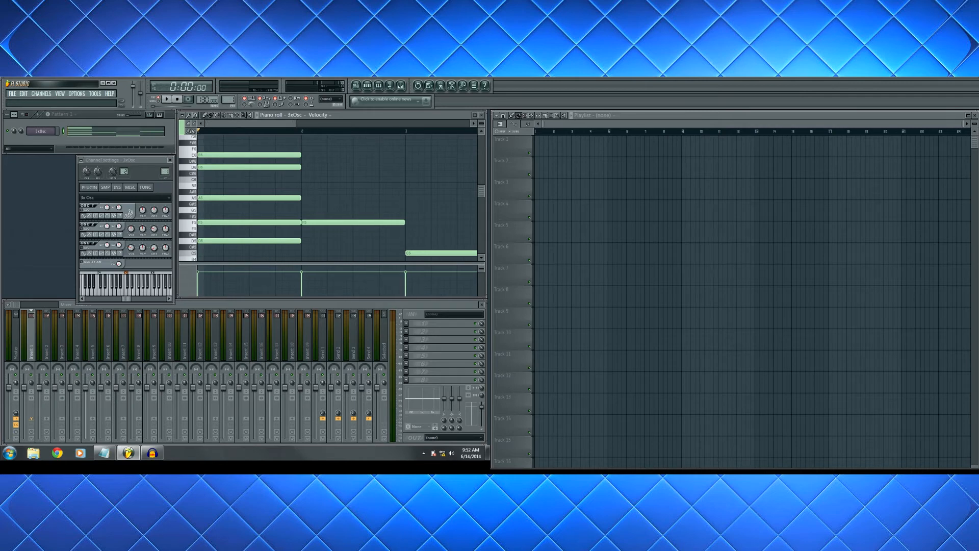
scroll(233, 125, "down", 2)
scroll(233, 125, "up", 2)
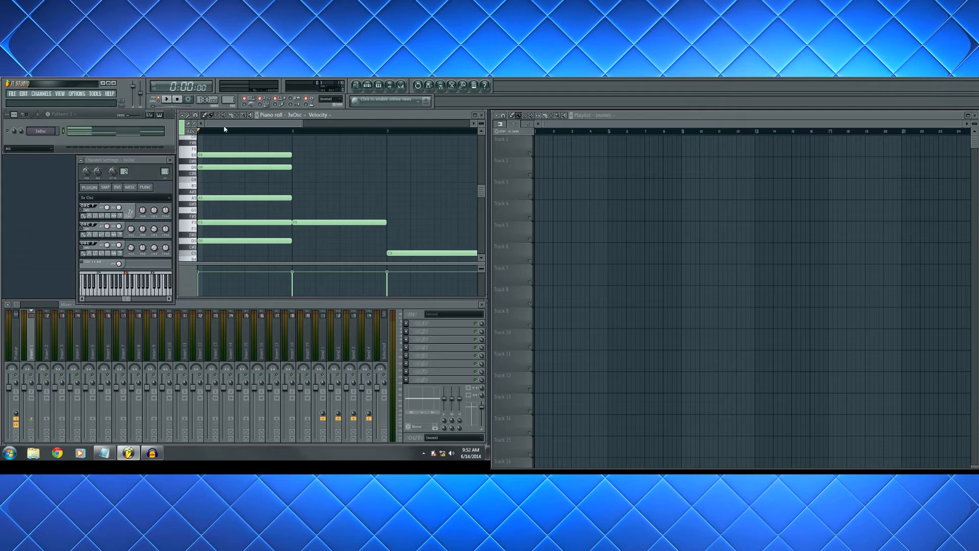
scroll(224, 127, "down", 1)
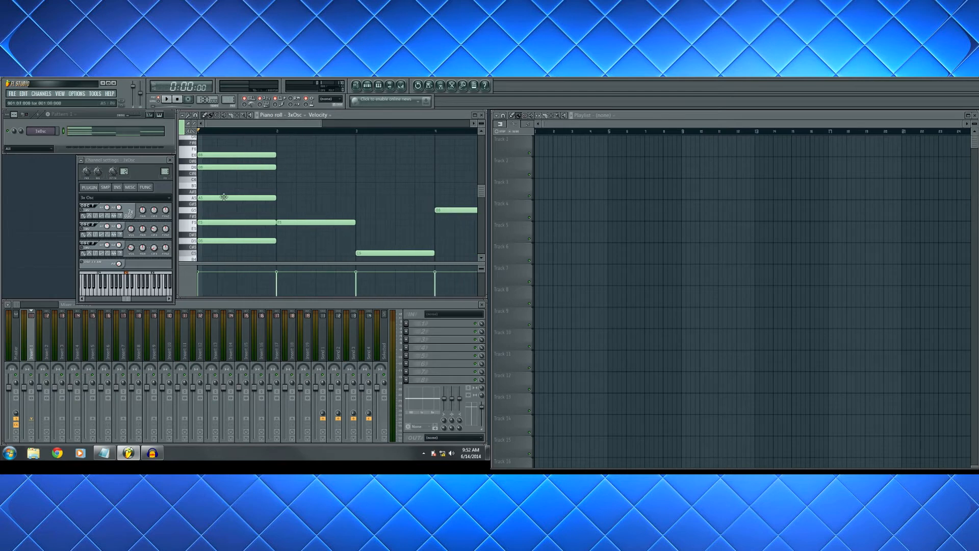
scroll(256, 129, "up", 1)
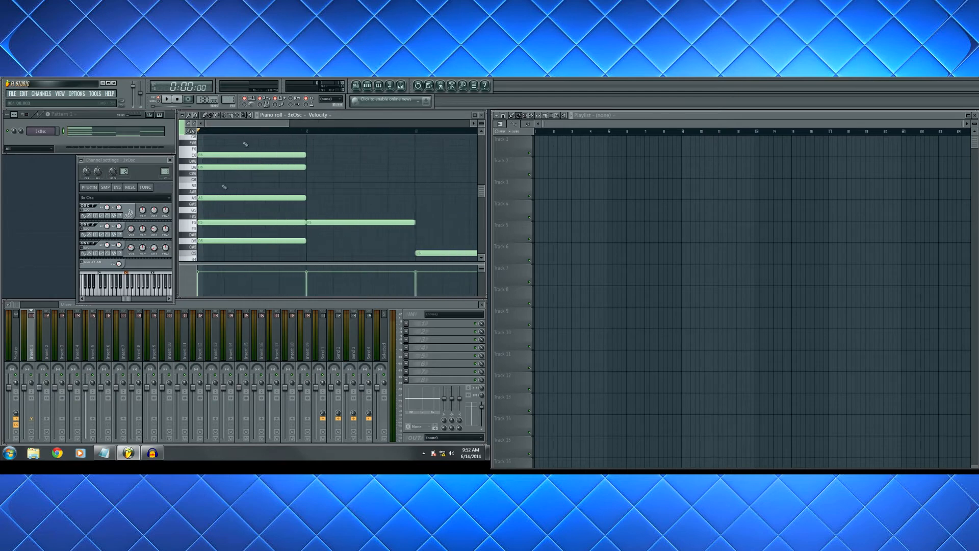
Step: Play the bar 1 chord, delete its E6 note and raise F5 to F#5
key("space")
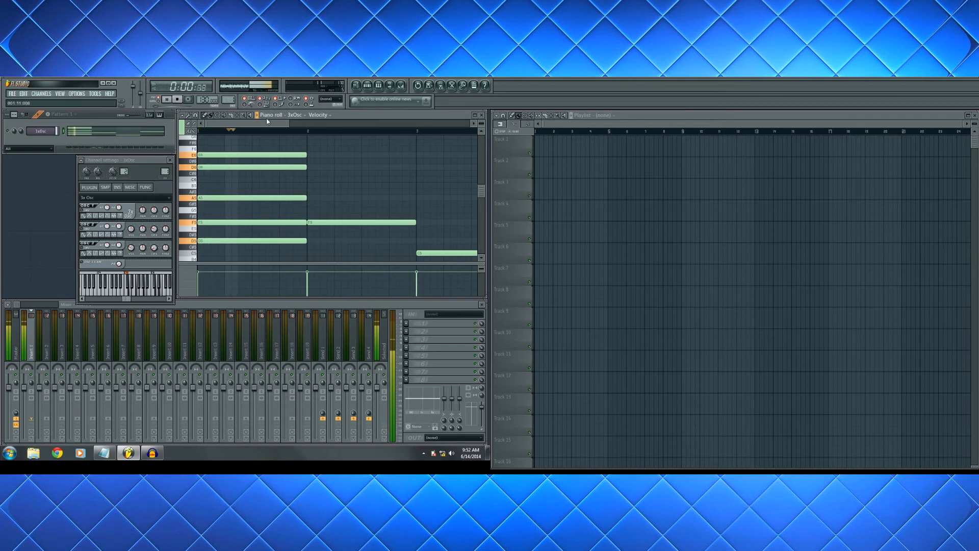
scroll(243, 154, "down", 1)
right_click(243, 154)
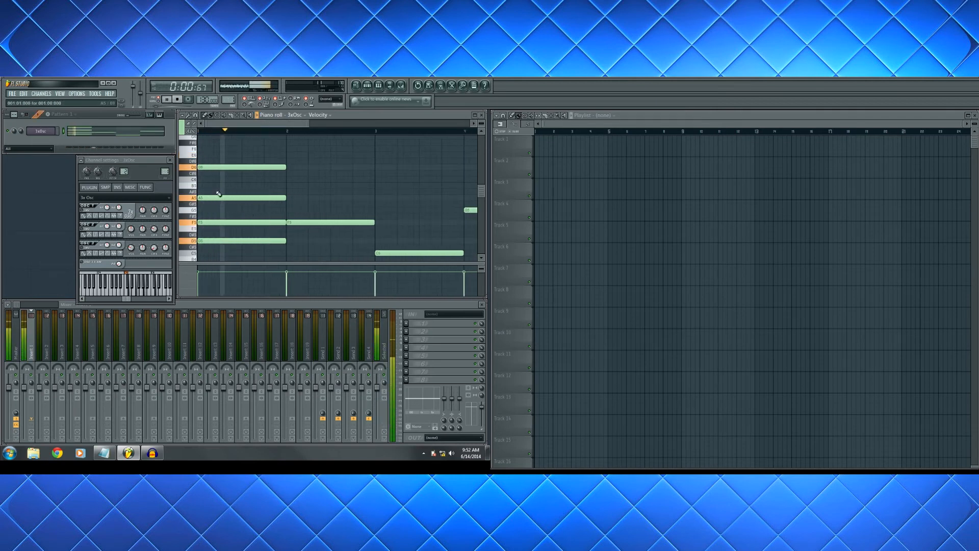
left_click_drag(203, 218, 204, 215)
key("space")
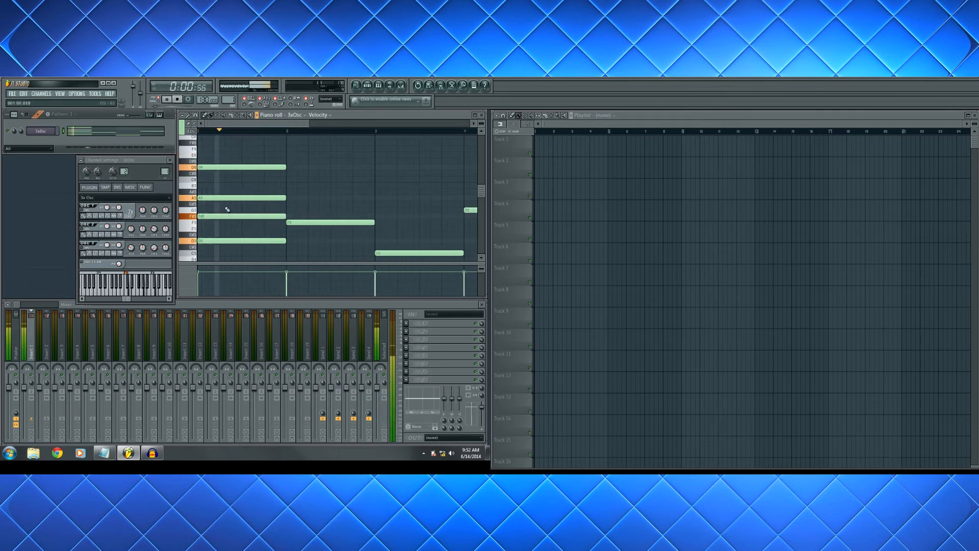
key("space")
Step: Try a one-bar C6 note in the bar 1 chord, audition it and remove the note
left_click(204, 180)
key("space")
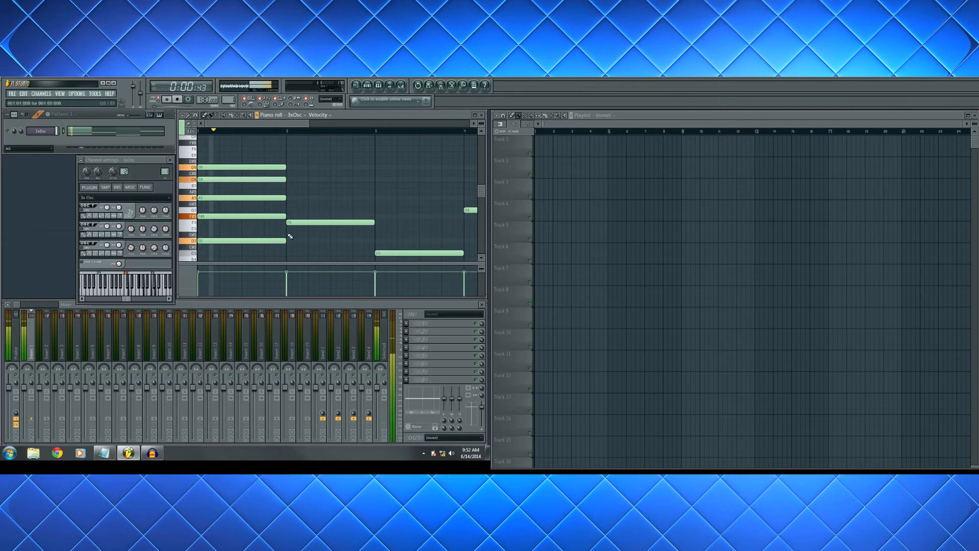
right_click(248, 179)
key("space")
key("space")
Step: Add a one-bar note at E6 in bar 1 and play the chord
left_click(203, 155)
key("space")
key("space")
key("space")
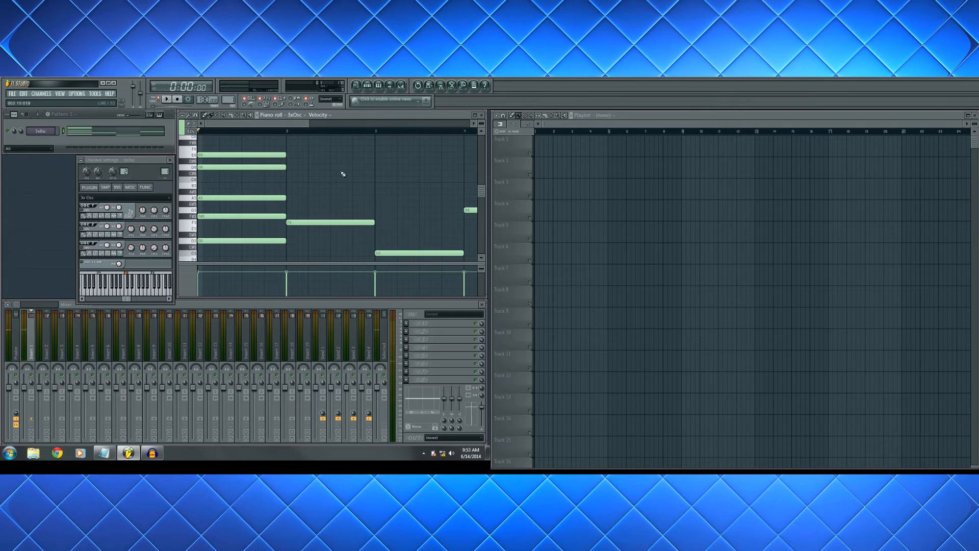
scroll(278, 128, "down", 2)
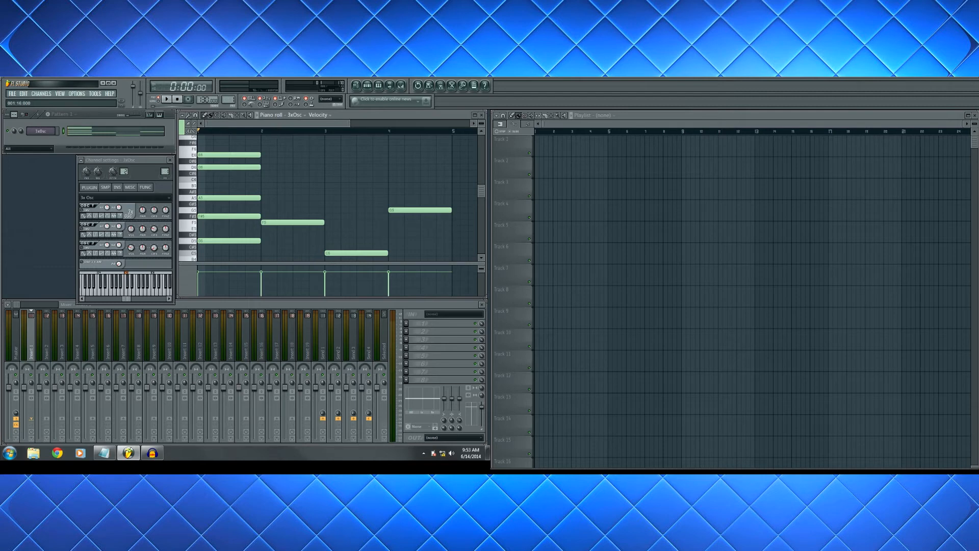
scroll(261, 124, "up", 2)
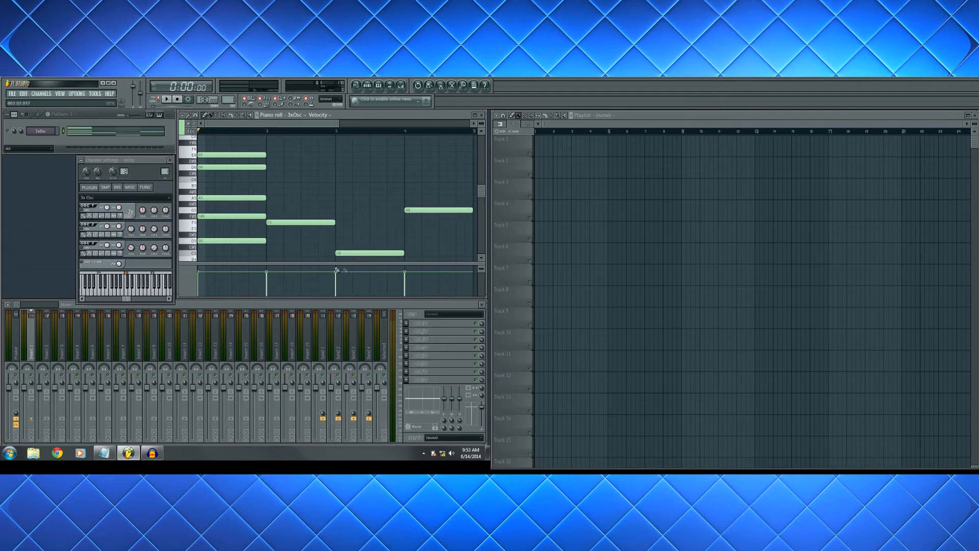
left_click(151, 160)
left_click_drag(152, 162, 153, 161)
scroll(271, 124, "up", 2)
scroll(271, 124, "down", 4)
scroll(271, 124, "up", 2)
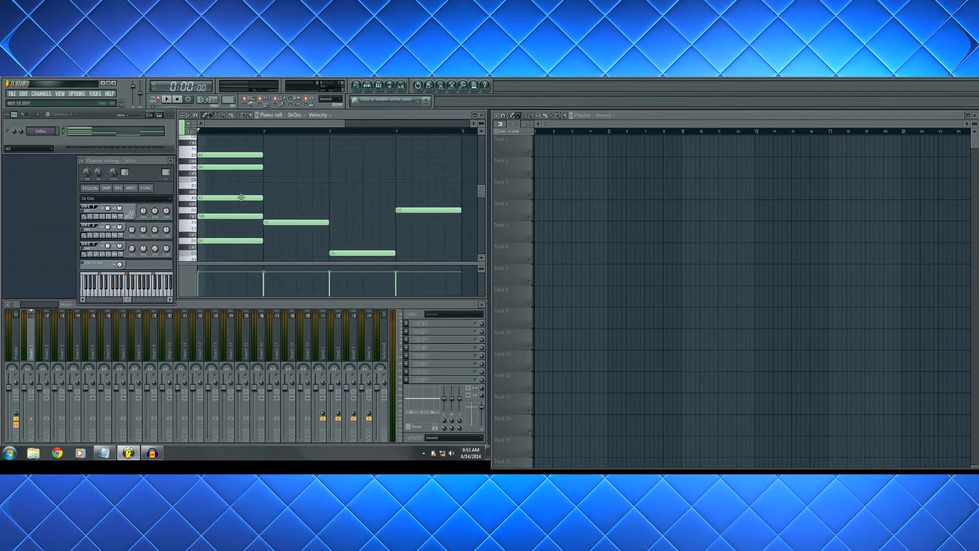
Step: Play the bar 1 chord with F#5 and E6, and set the playback position to the start of bar 2
scroll(236, 131, "up", 2)
key("space")
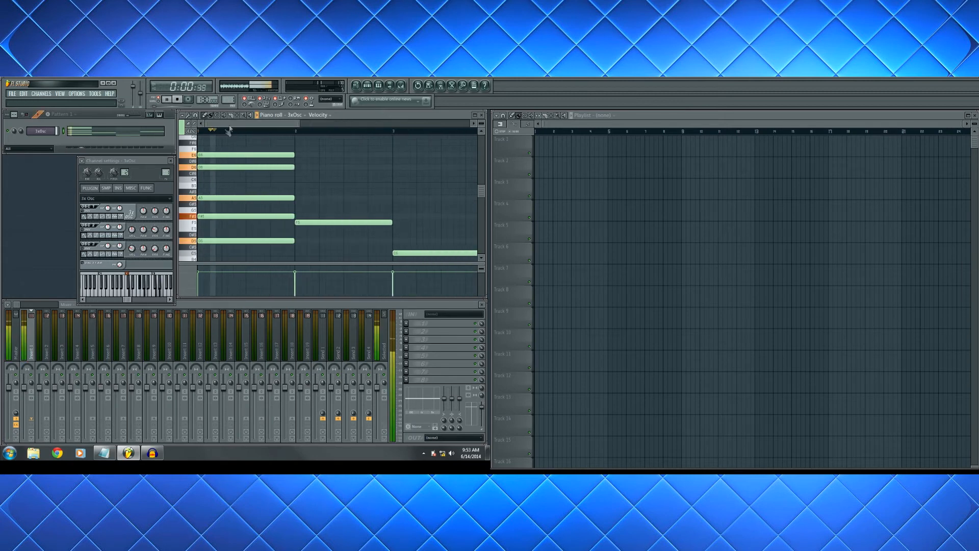
key("space")
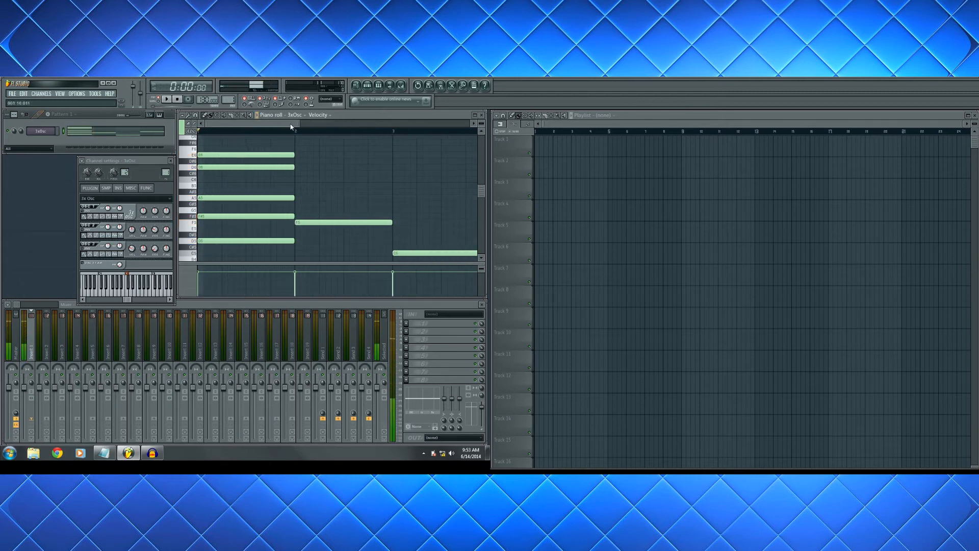
scroll(291, 126, "down", 1)
key("space")
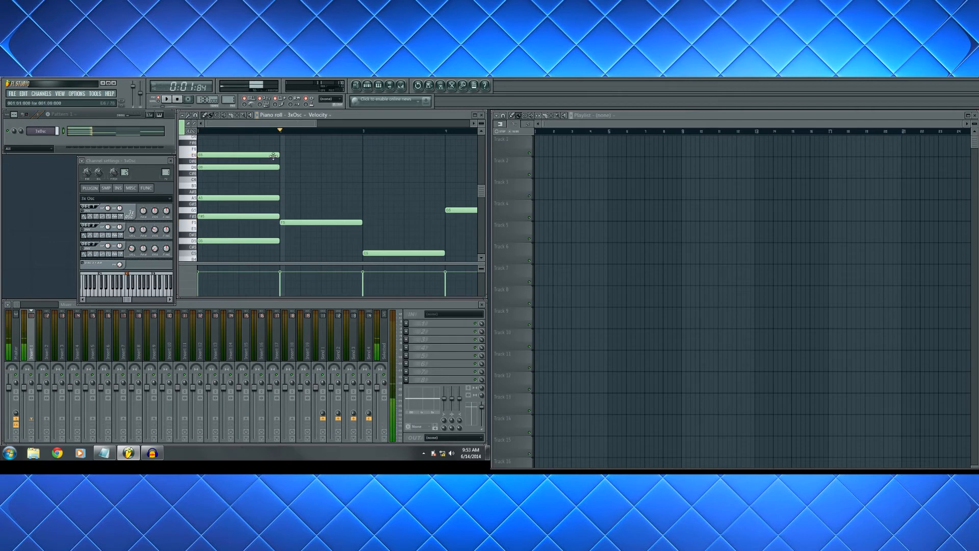
Step: Add one-bar notes at F6, A5 and C6 above the F5 root in bar 2
left_click(284, 149)
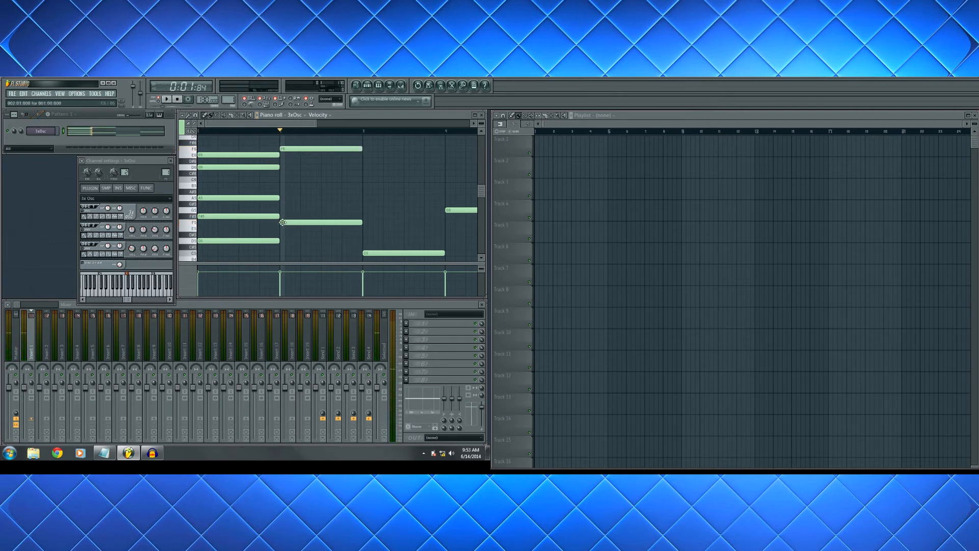
left_click(283, 198)
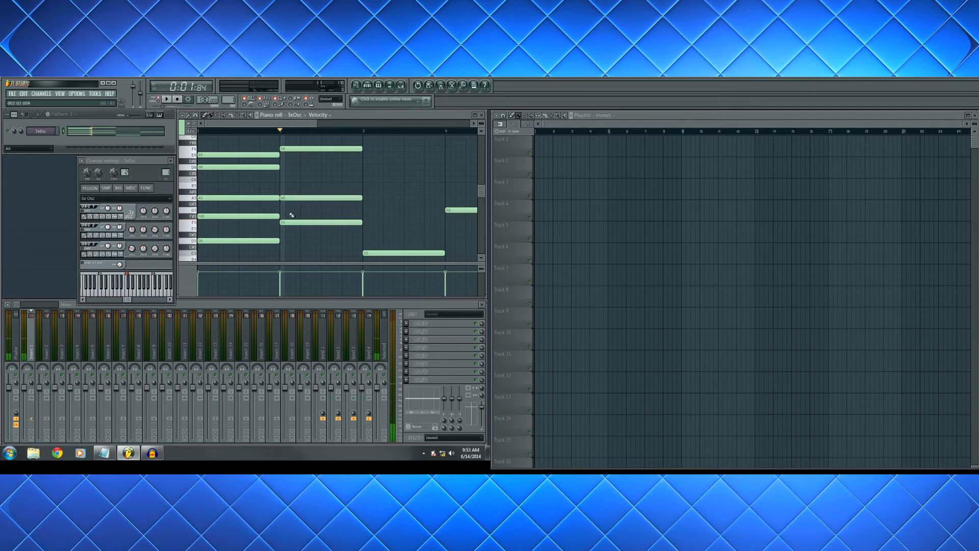
left_click(282, 173)
left_click_drag(282, 173, 282, 179)
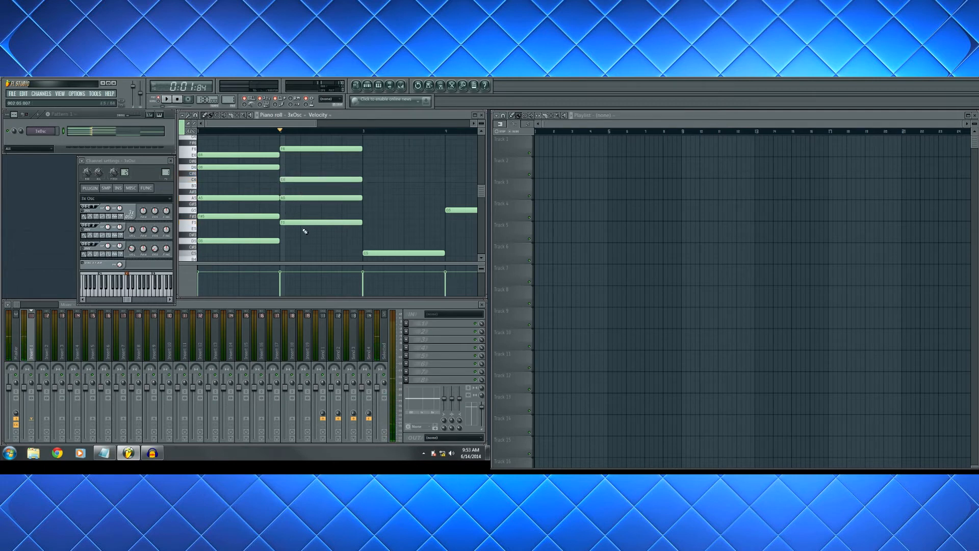
Step: Try removing the A5 and F6 notes from bar 2, restore both and audition the C6 and A5 notes
right_click(293, 198)
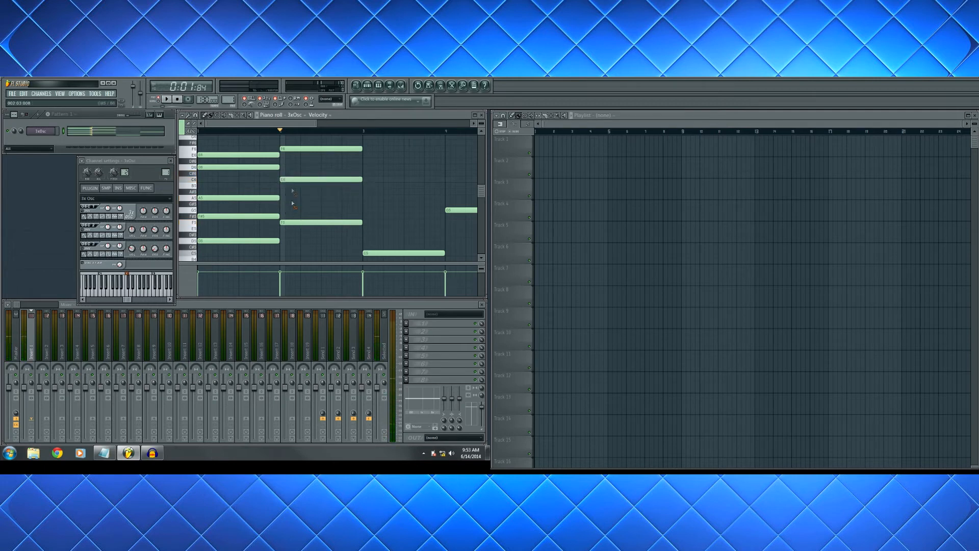
right_click(317, 149)
key("ctrl+z")
left_click(280, 180)
left_click(282, 181)
left_click_drag(282, 182, 287, 182)
left_click(284, 198)
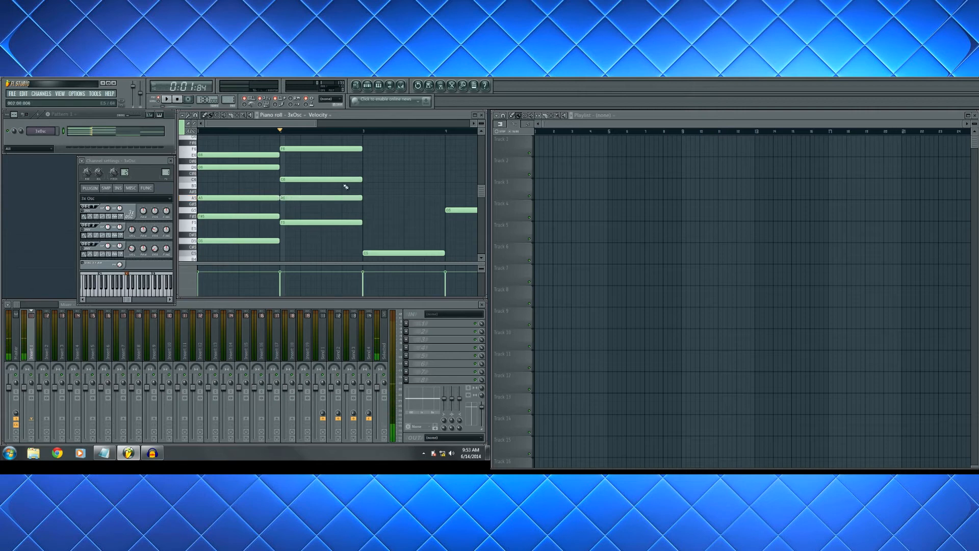
Step: Play the bar 2 chord, try a D#6 note in it and delete that note
key("space")
left_click(284, 161)
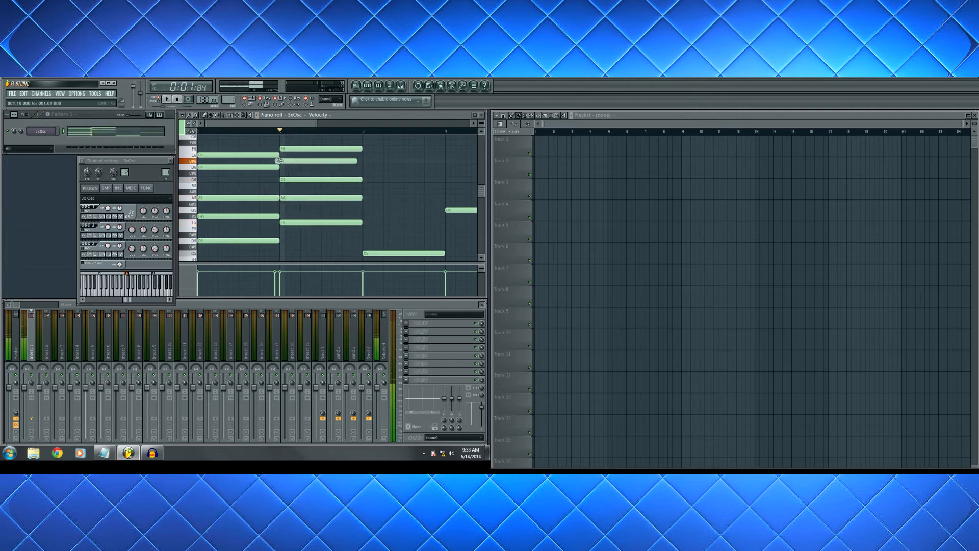
left_click(286, 161)
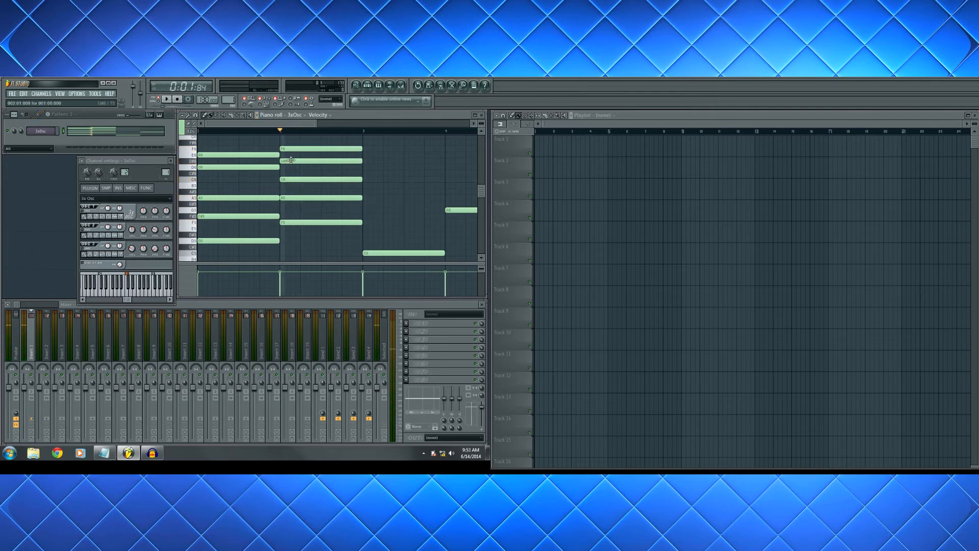
right_click(292, 160)
scroll(326, 214, "up", 3)
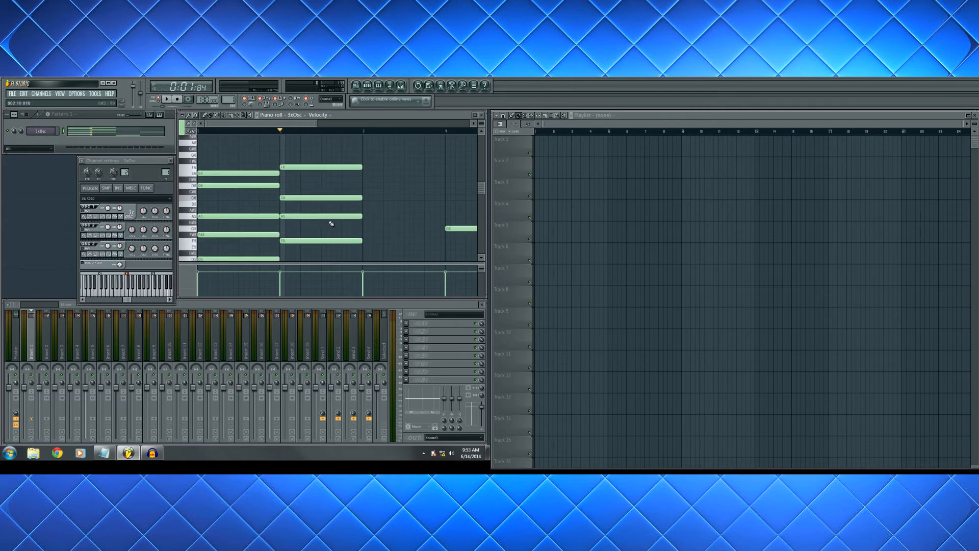
scroll(304, 131, "down", 2)
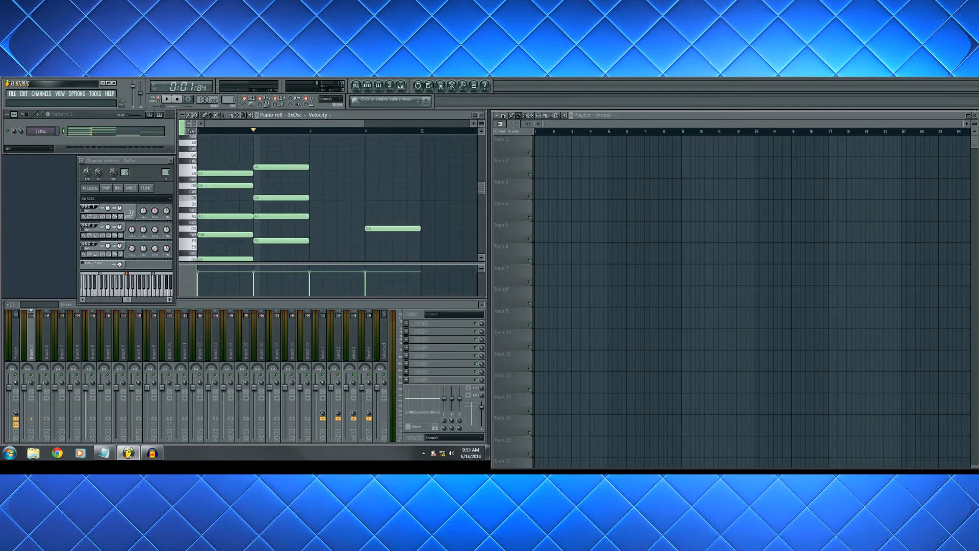
scroll(309, 172, "down", 3)
scroll(309, 172, "down", 3)
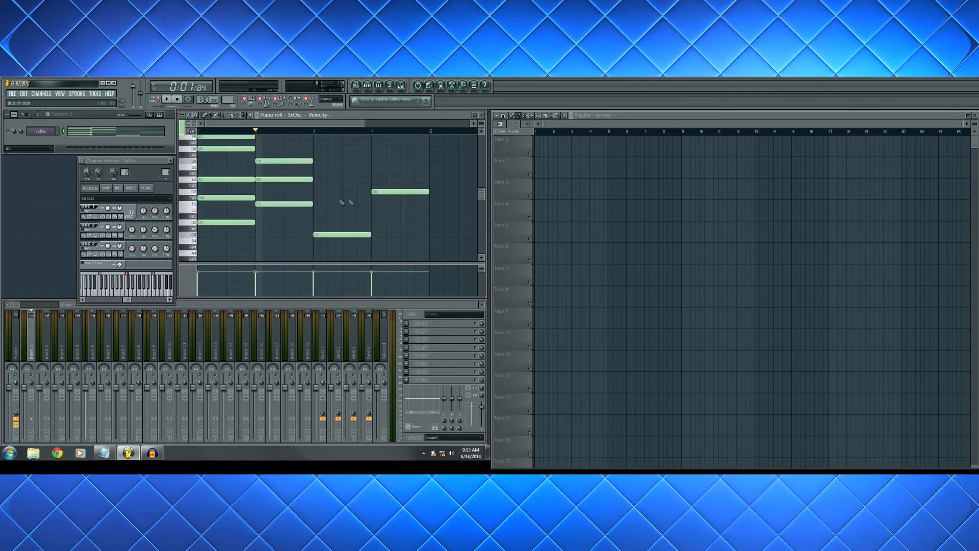
scroll(311, 243, "up", 3)
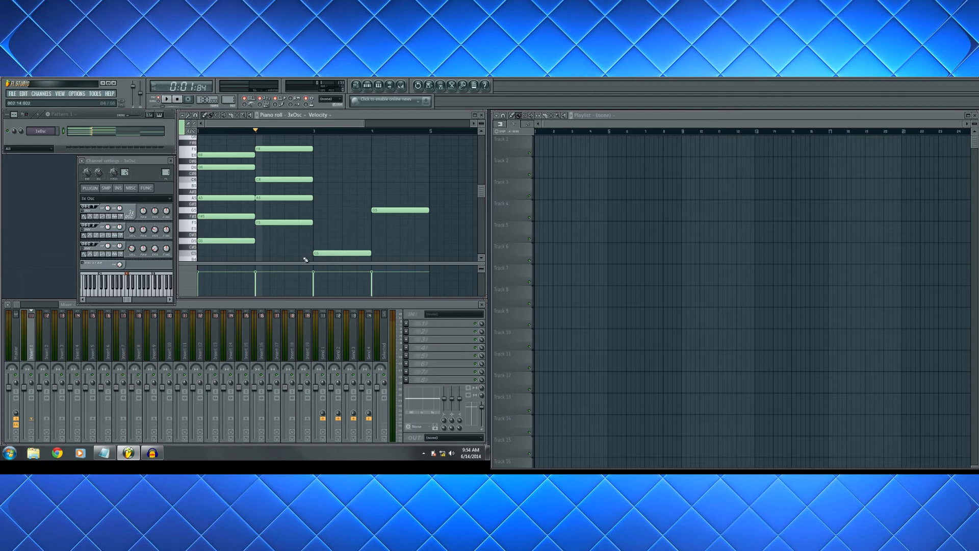
scroll(306, 260, "up", 2)
scroll(306, 260, "down", 4)
scroll(305, 260, "up", 2)
scroll(306, 260, "up", 1)
left_click_drag(363, 124, 327, 123)
Step: Play the progression from the start through the bar 1 and bar 2 chords
left_click(200, 131)
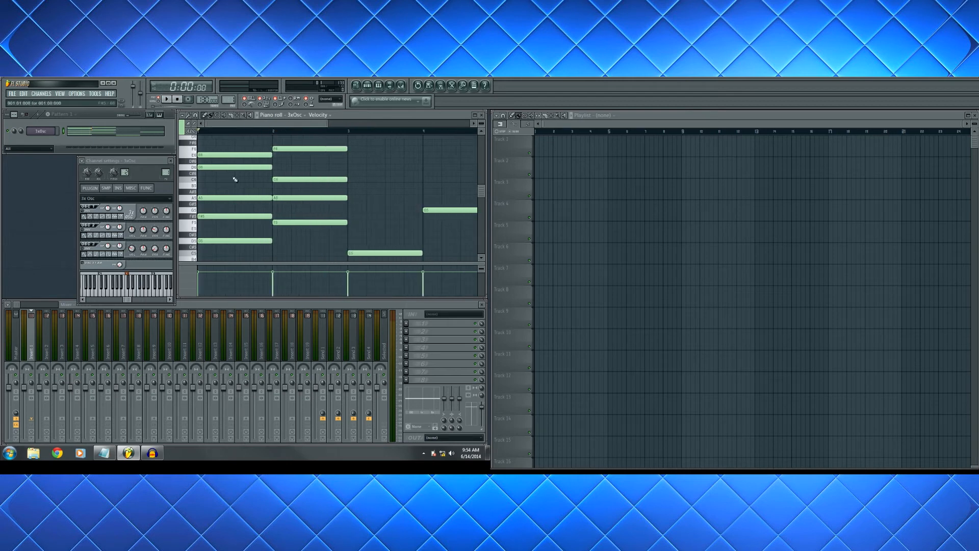
scroll(239, 131, "up", 1)
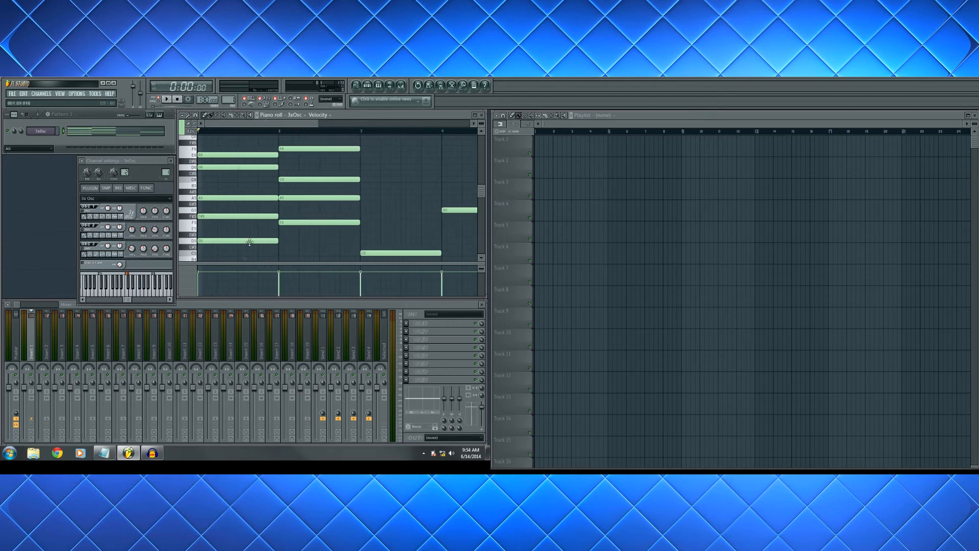
key("space")
key("space")
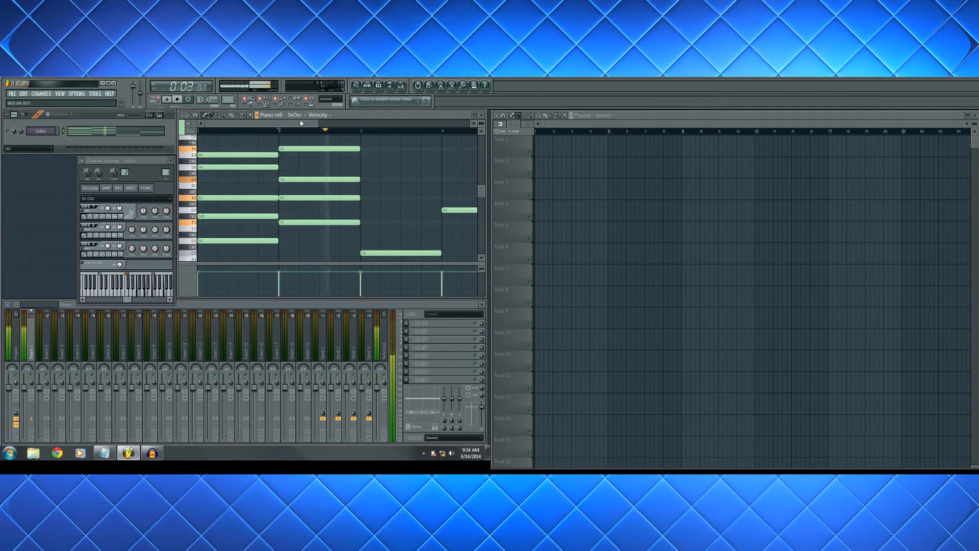
Step: Add a one-bar note at E6 in bar 3 above the C5 root
scroll(295, 168, "down", 1)
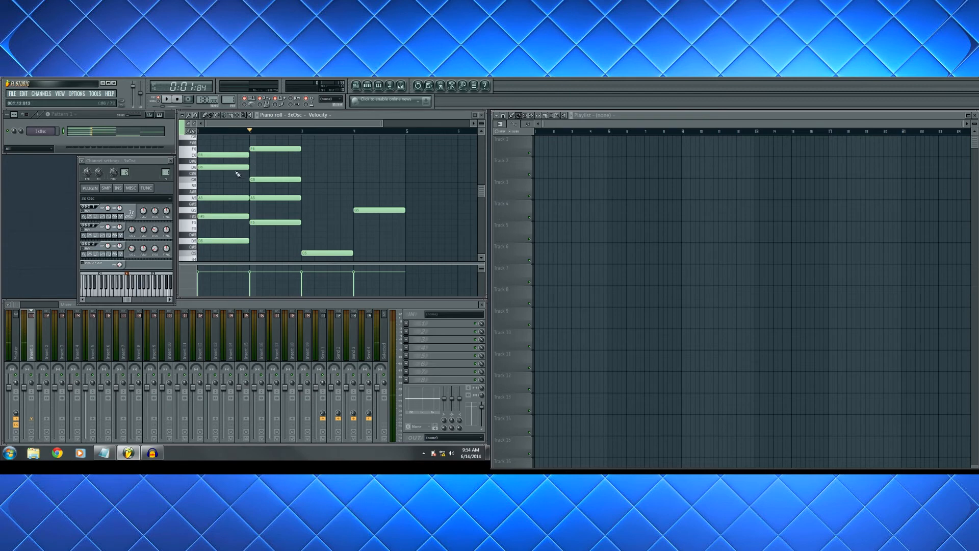
scroll(263, 126, "up", 1)
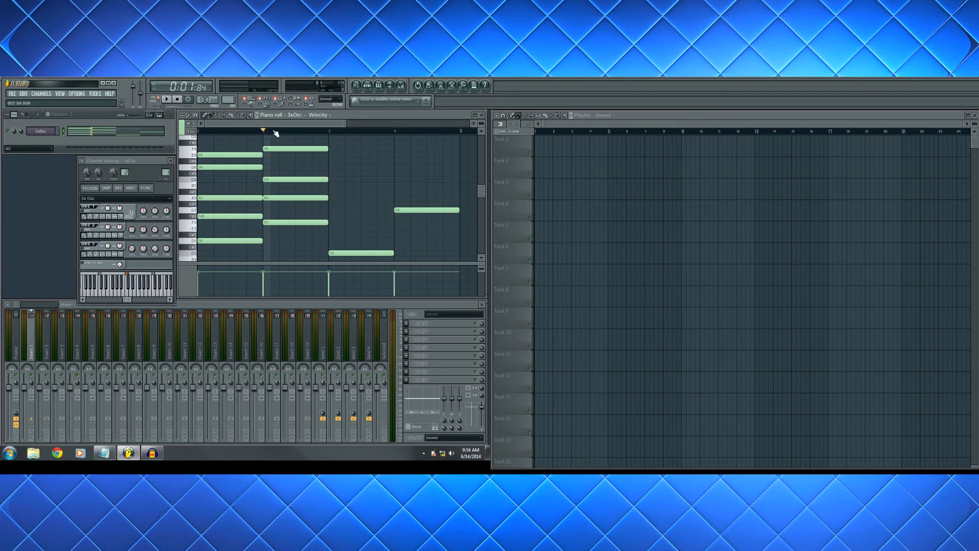
scroll(289, 152, "up", 1)
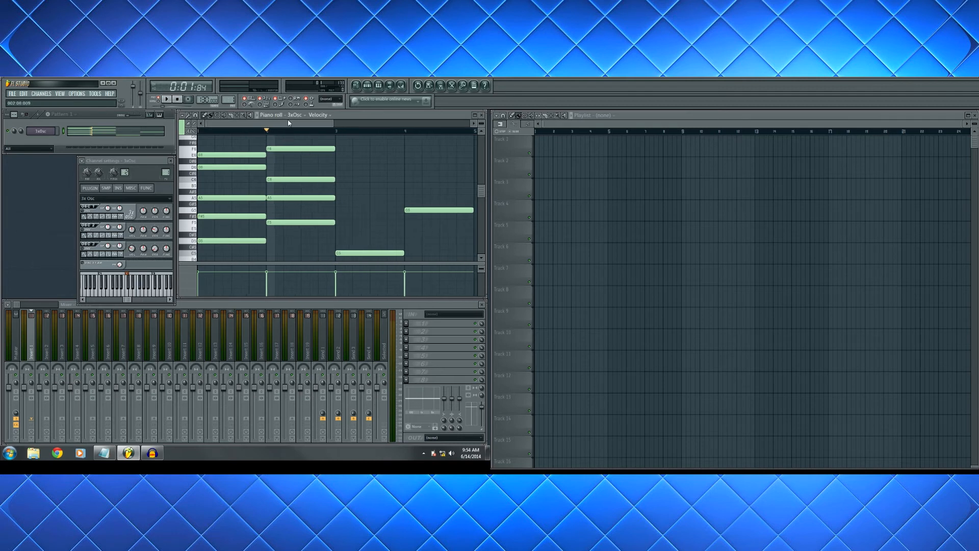
left_click(256, 154)
right_click(253, 149)
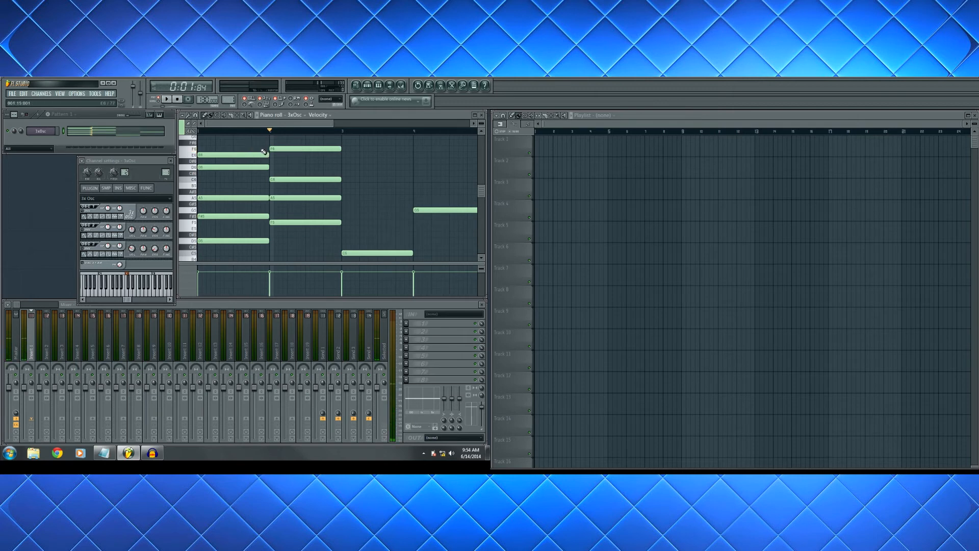
left_click(345, 154)
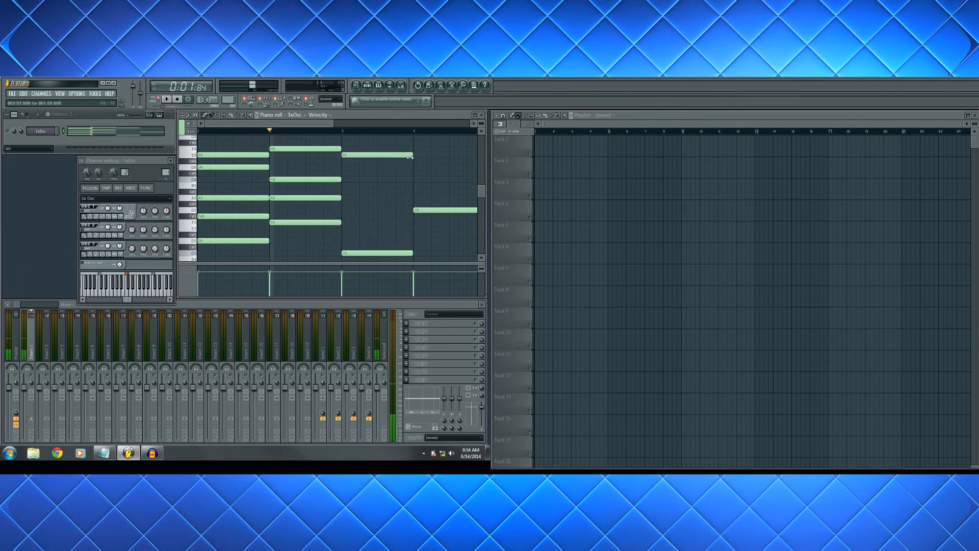
scroll(281, 133, "up", 1)
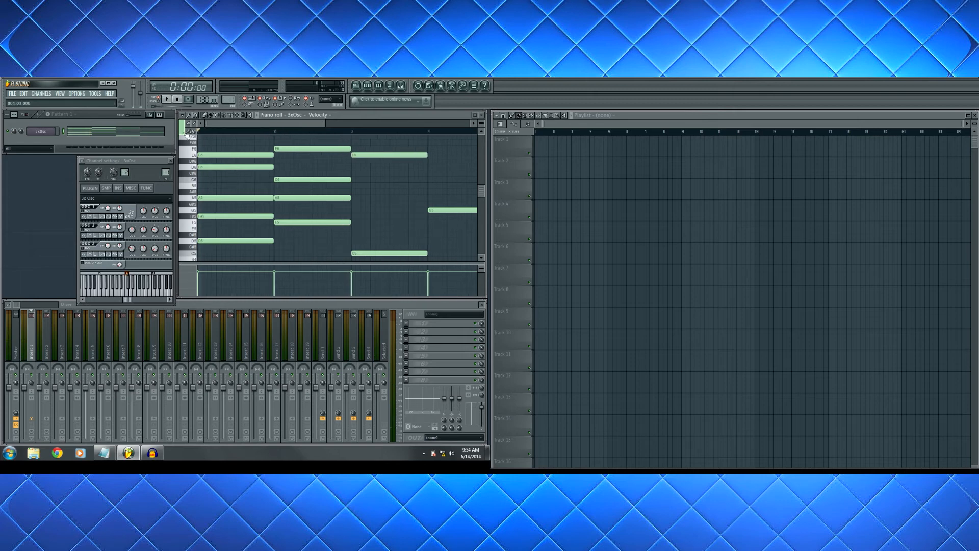
Step: Play the progression from the start through the bar 1 and bar 2 chords
scroll(262, 123, "down", 1)
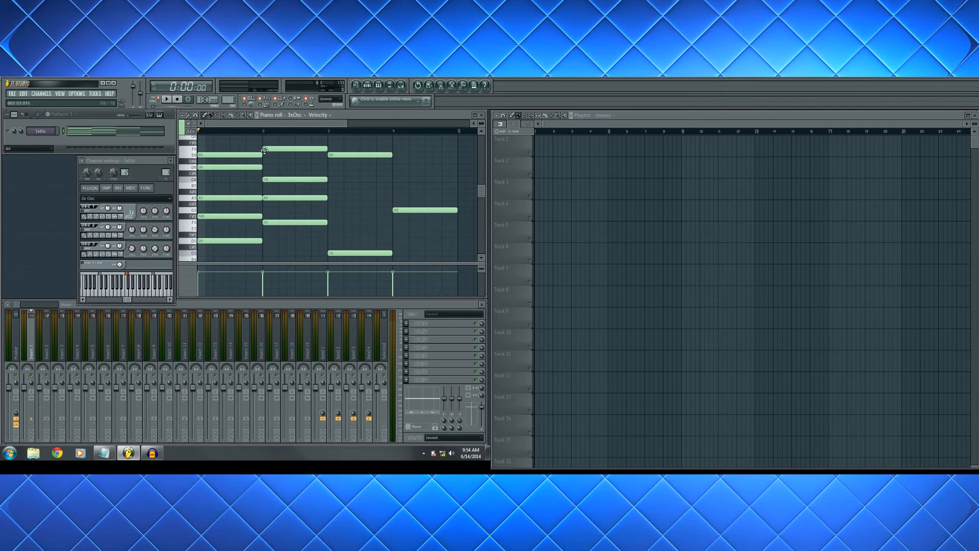
key("space")
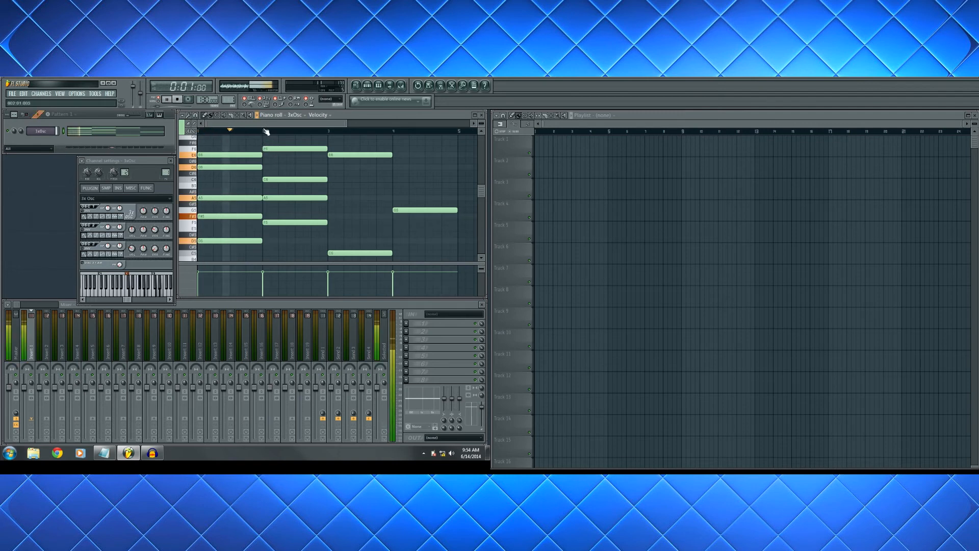
scroll(324, 134, "up", 2)
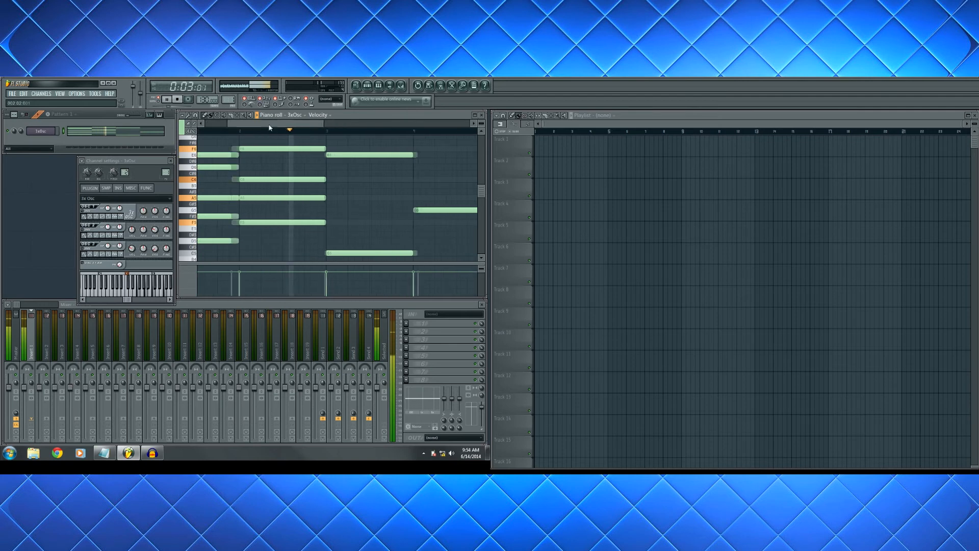
scroll(323, 134, "down", 2)
key("space")
Step: Add a one-bar note at G6 in bar 4 above the G5 root and set the playback position to bar 4
left_click_drag(360, 155, 367, 133)
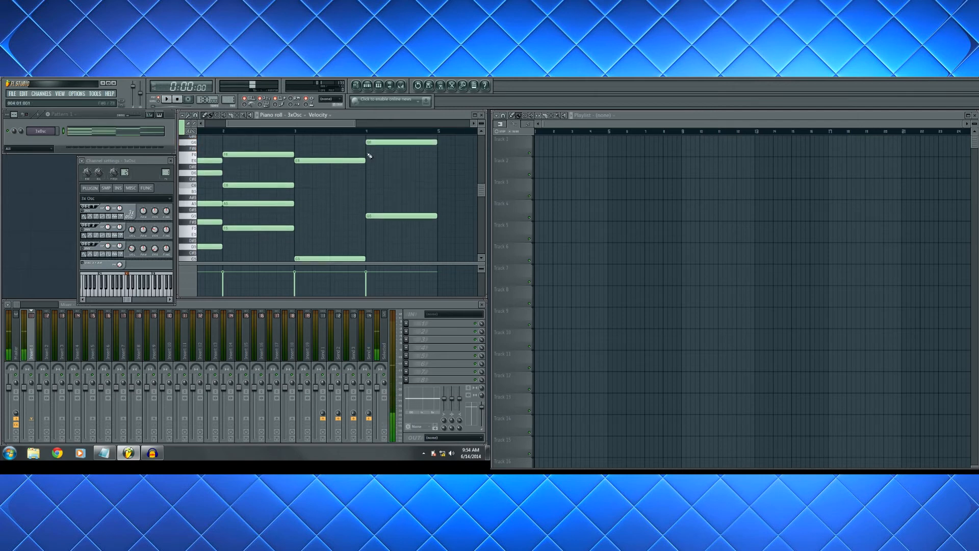
left_click(367, 132)
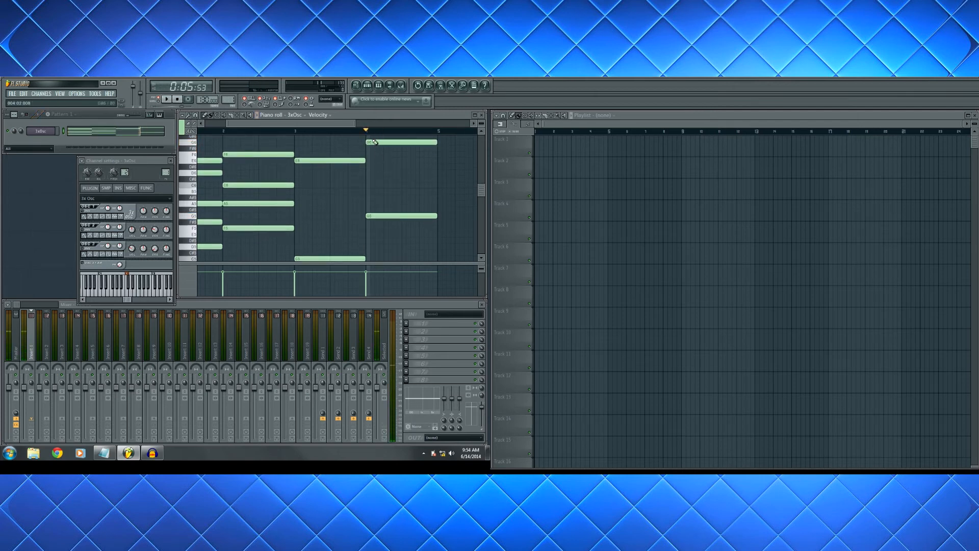
scroll(306, 130, "down", 3)
scroll(309, 129, "up", 3)
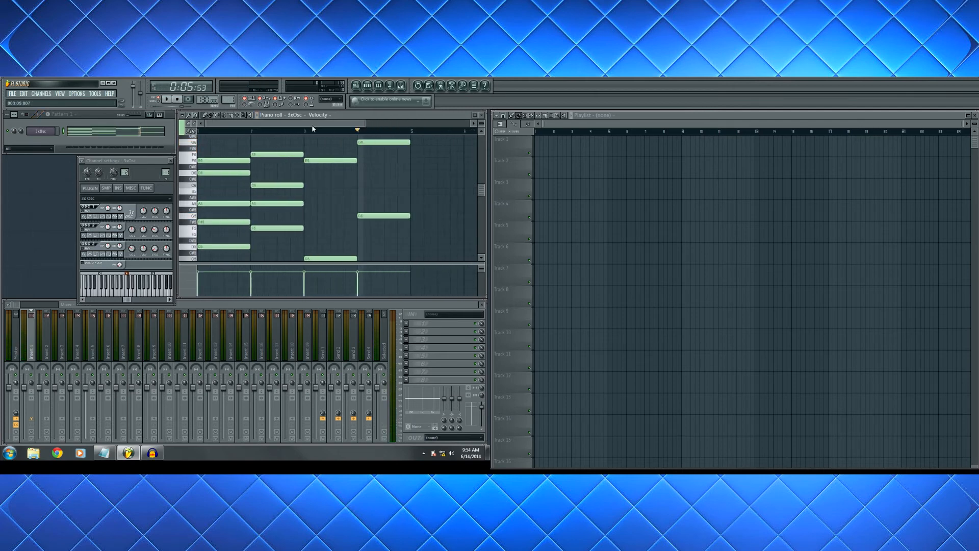
Step: Return the playback position to the start and play the opening chords
left_click_drag(268, 132, 93, 132)
scroll(258, 126, "down", 2)
scroll(258, 126, "up", 2)
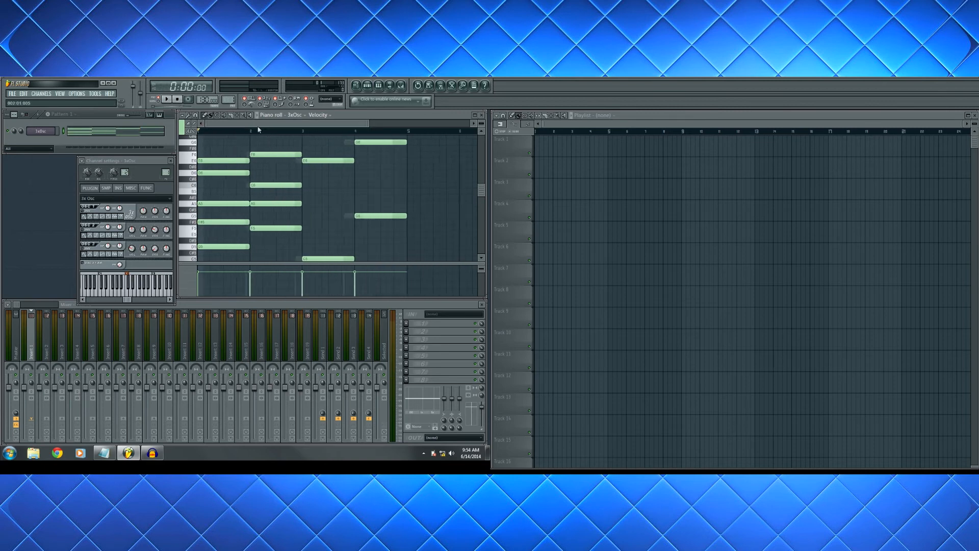
key("space")
key("space")
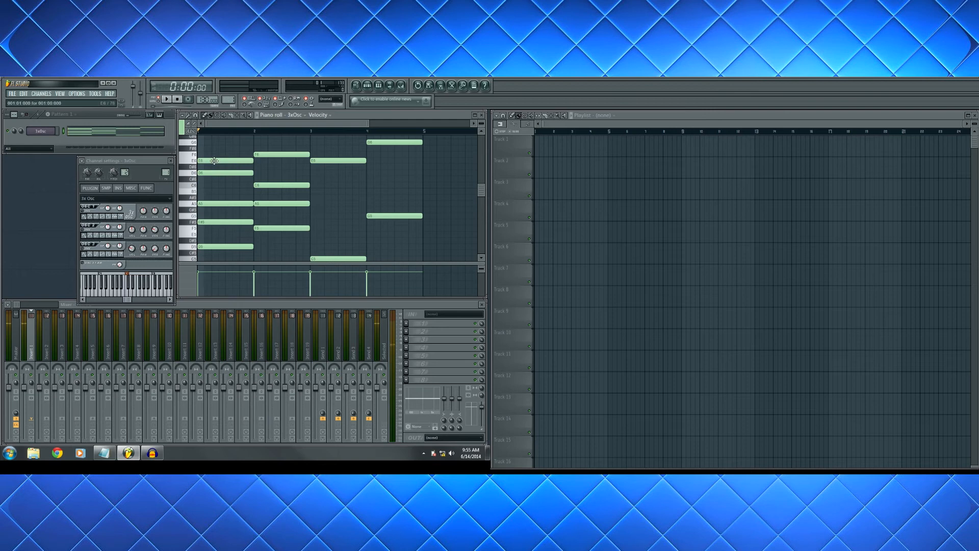
key("space")
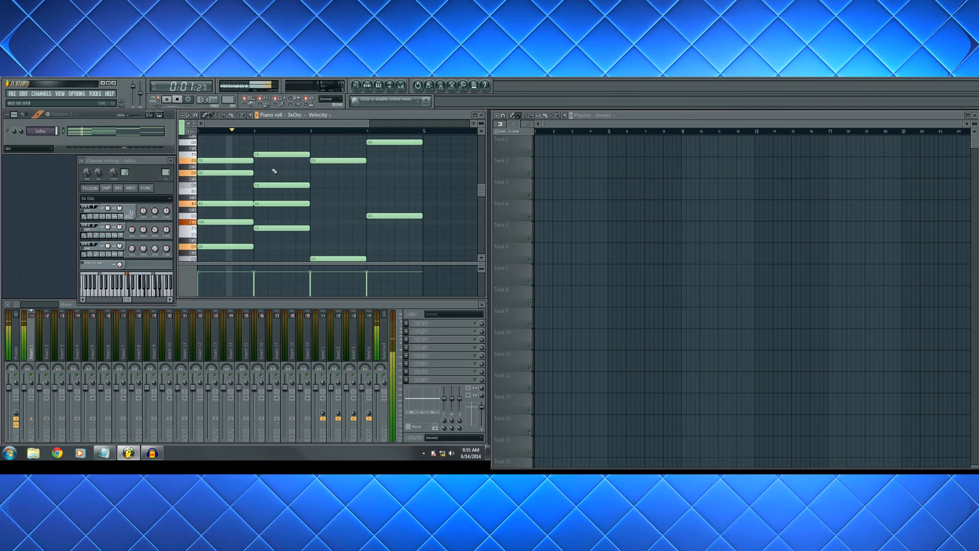
scroll(346, 187, "down", 1)
key("space")
Step: Add one-bar notes at G5 and C6 in bar 3 between the C5 root and the E6 note
scroll(346, 187, "down", 1)
left_click(301, 192)
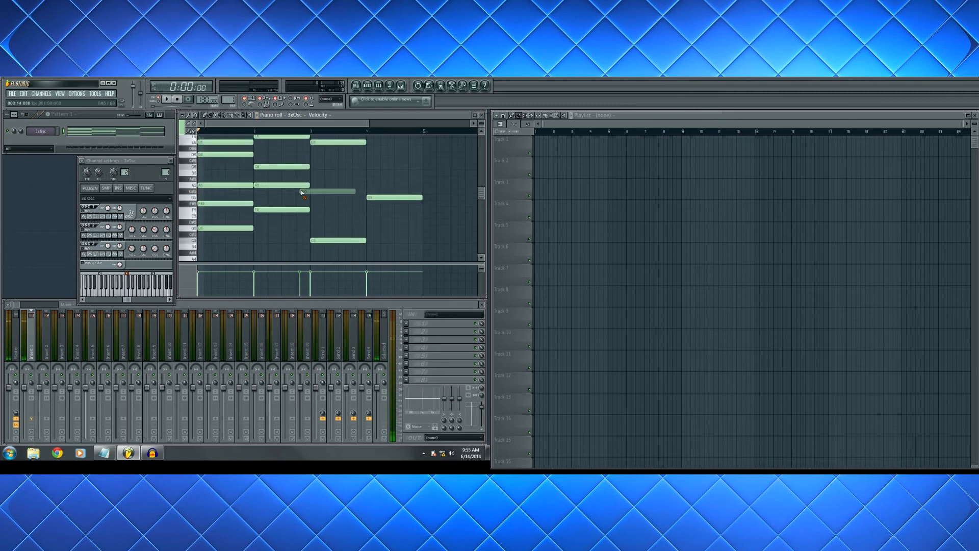
left_click(311, 197)
left_click(312, 132)
scroll(326, 205, "up", 3)
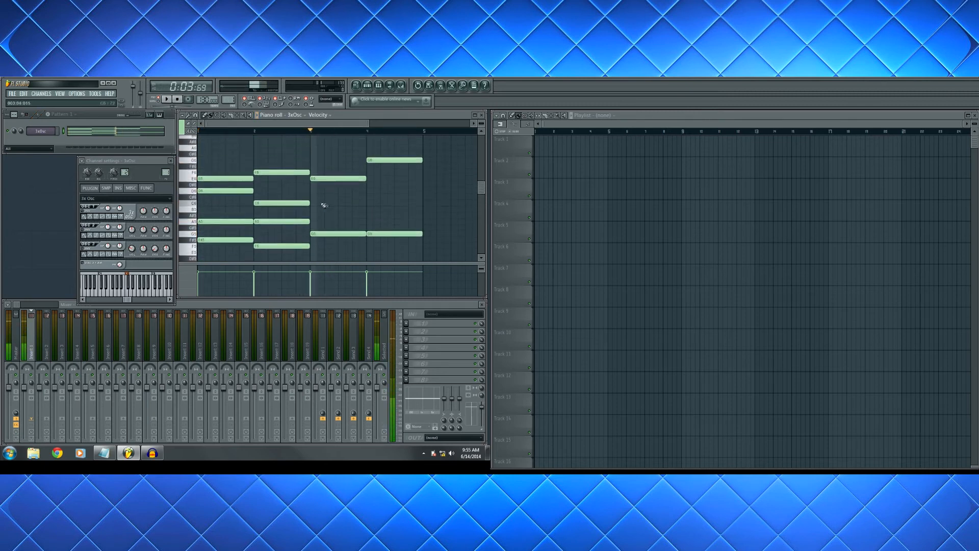
scroll(339, 225, "down", 6)
scroll(338, 224, "up", 2)
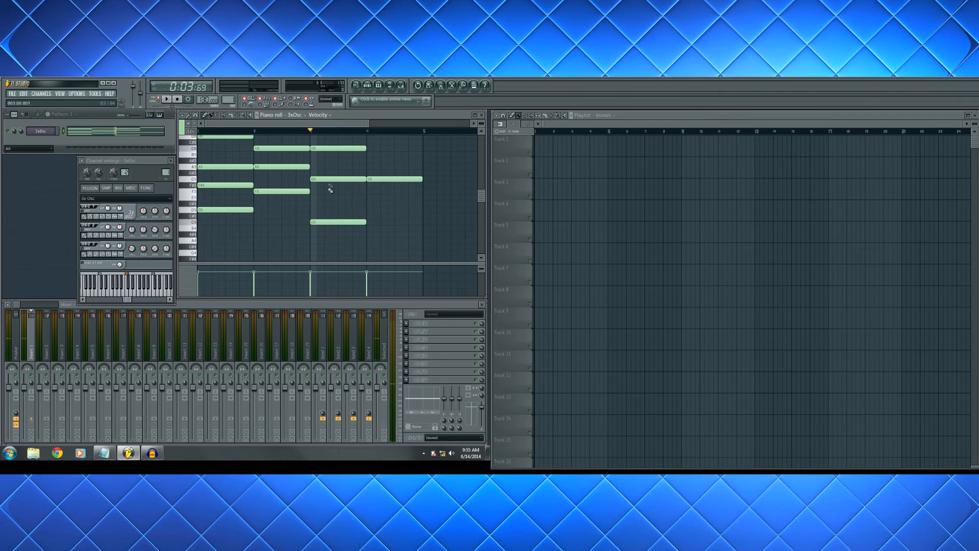
scroll(327, 223, "up", 2)
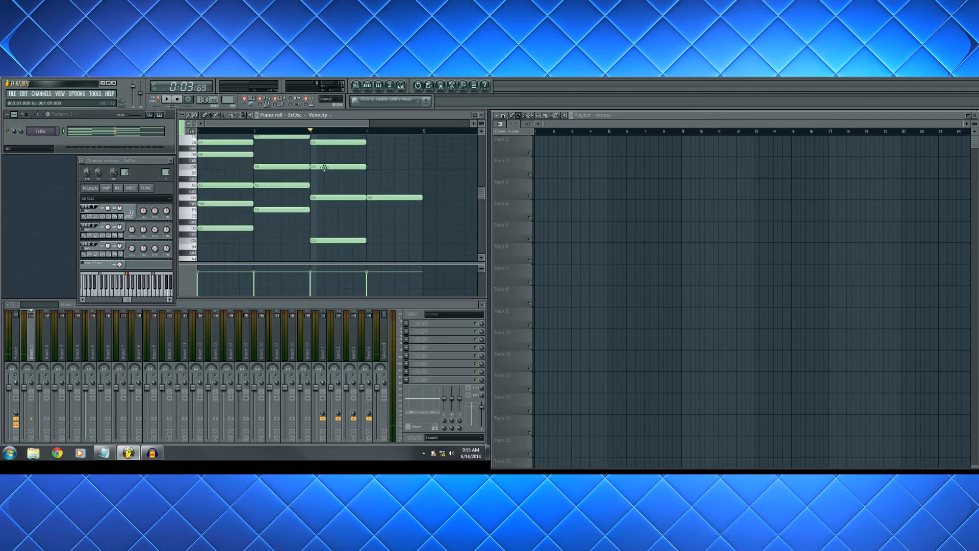
scroll(338, 215, "up", 4)
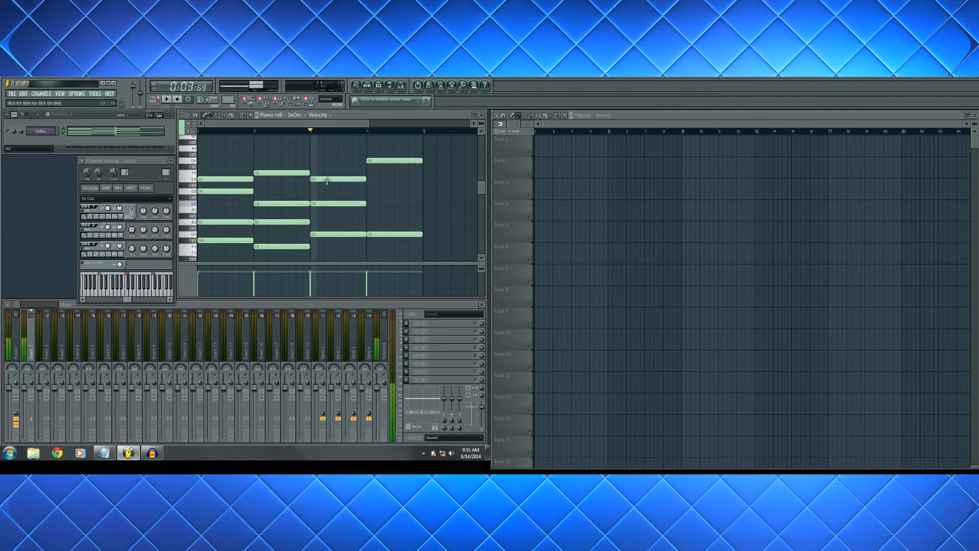
Step: Try an extra note between C5 and G5 in bar 3 and play the bar 3 chord
scroll(323, 226, "down", 4)
left_click(309, 223)
left_click_drag(308, 223, 308, 212)
key("space")
key("space")
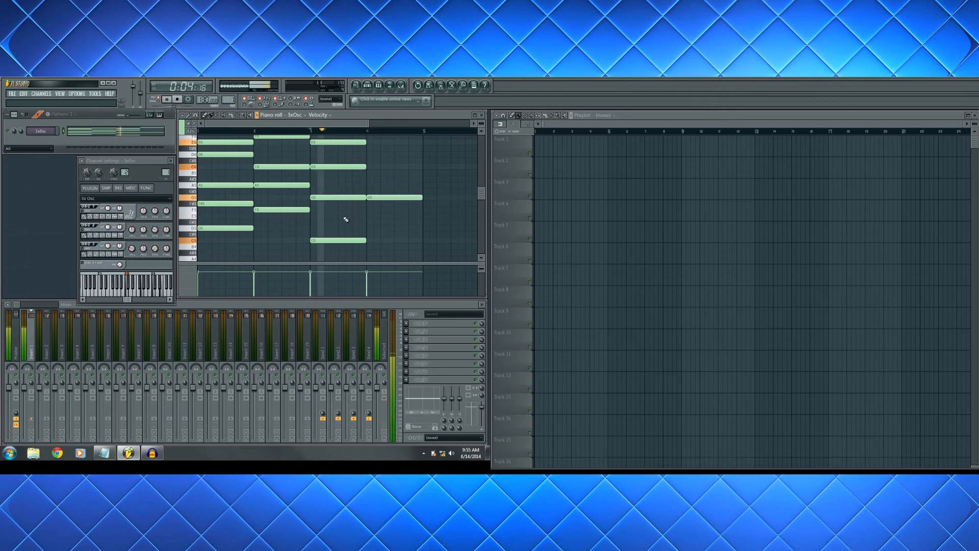
Step: Play the progression from the start and add a one-bar note at E5 in bar 3
scroll(328, 221, "up", 3)
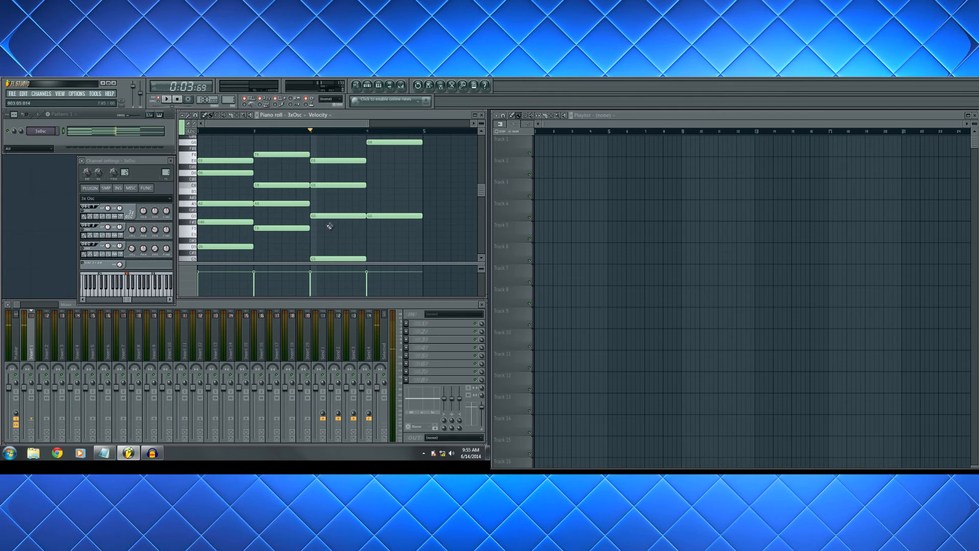
left_click_drag(320, 132, 166, 131)
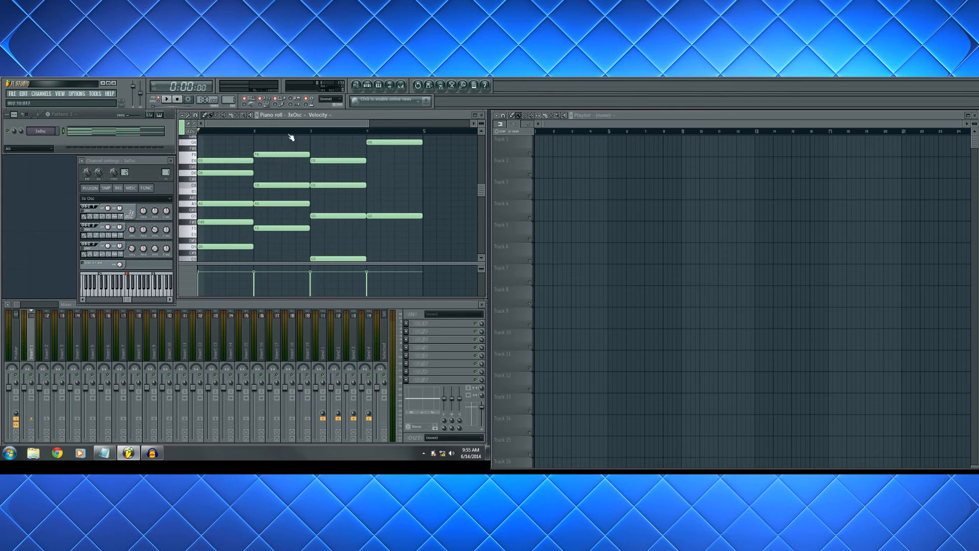
key("space")
scroll(306, 183, "up", 1)
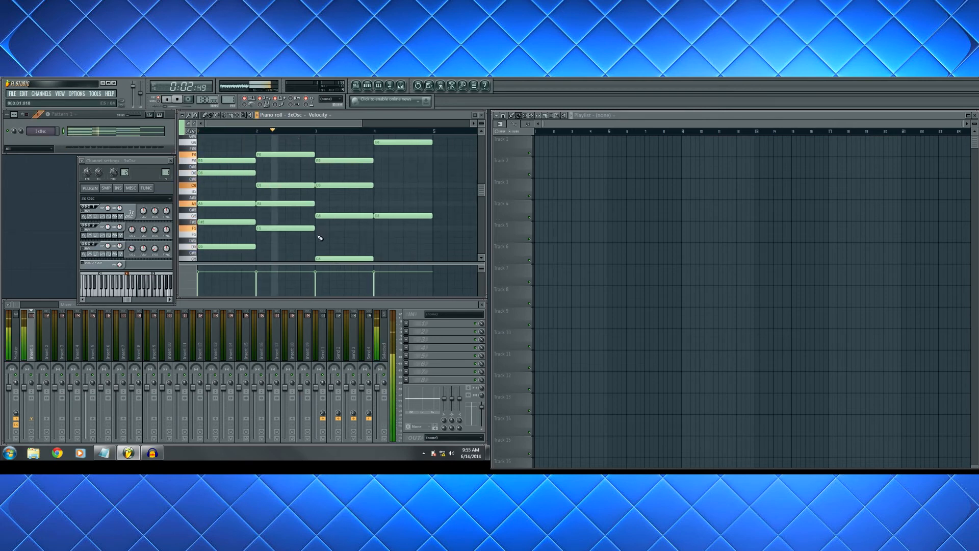
left_click(335, 234)
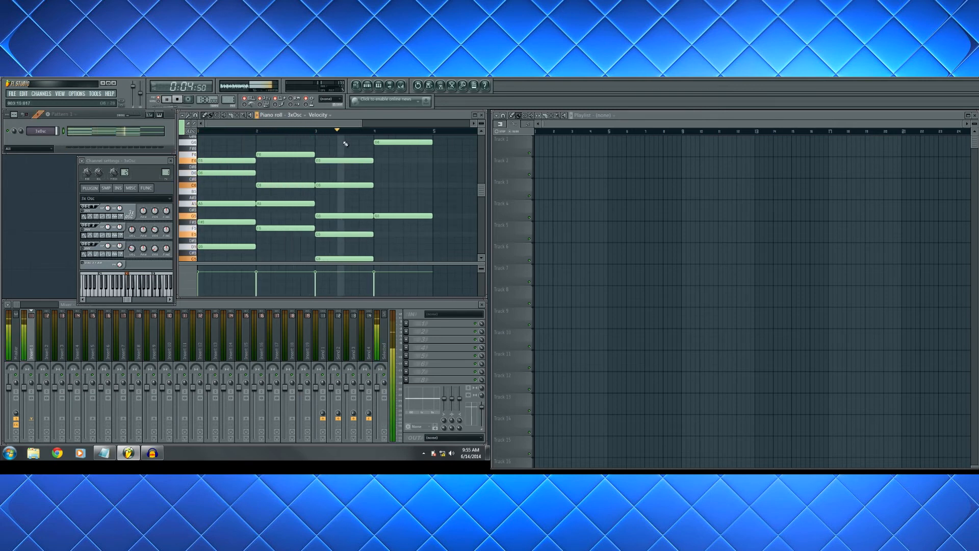
key("space")
Step: Compare the stacked notes of the bar 1, bar 2 and bar 3 chords
scroll(224, 241, "down", 1)
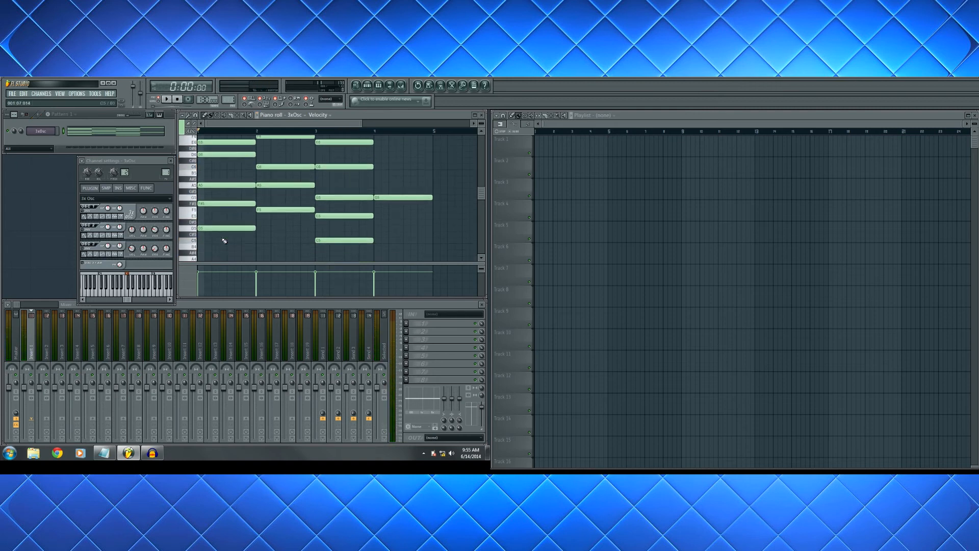
scroll(224, 241, "up", 1)
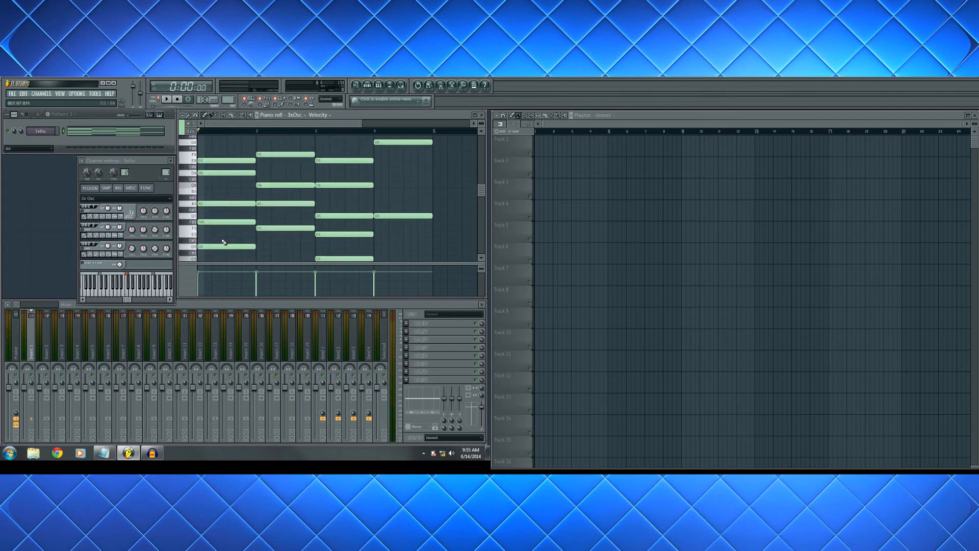
scroll(400, 152, "down", 1)
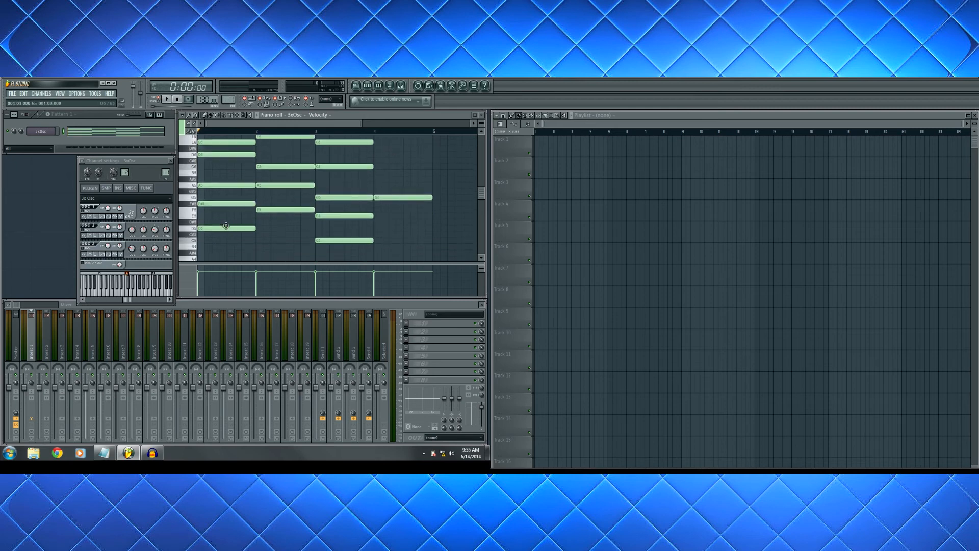
scroll(224, 176, "up", 2)
scroll(277, 174, "down", 2)
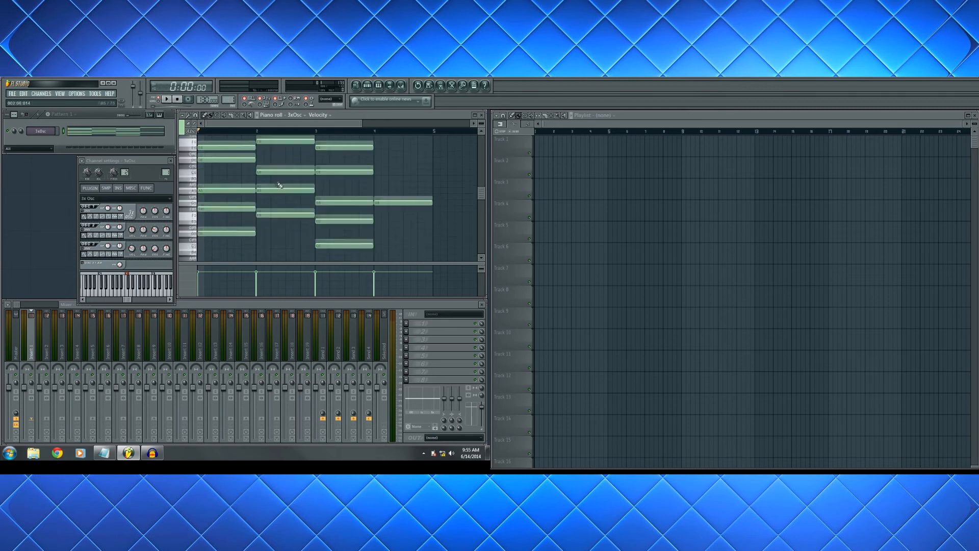
scroll(399, 171, "up", 3)
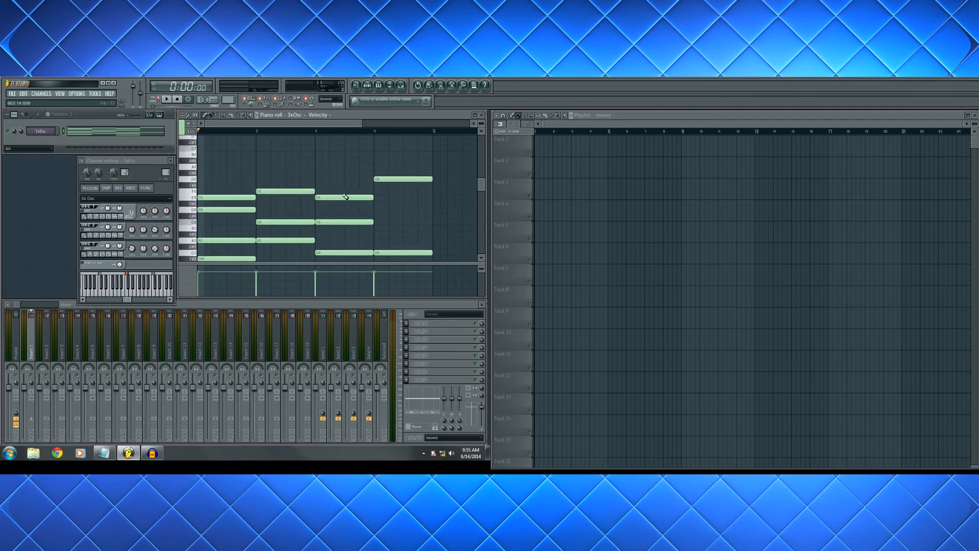
scroll(346, 197, "down", 2)
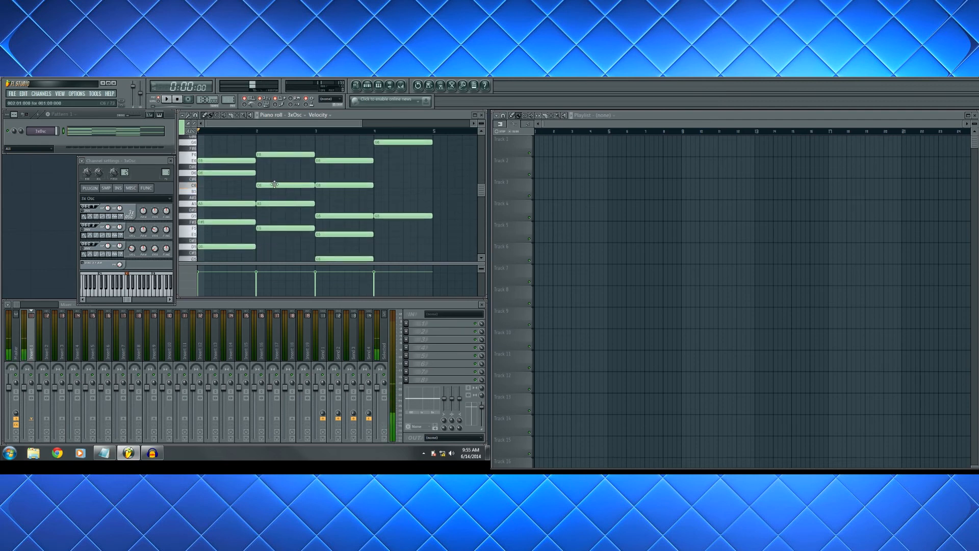
Step: Try a C#5 note at the end of bar 1, delete it and play the progression
left_click(248, 253)
right_click(249, 252)
left_click(248, 248)
key("space")
key("space")
key("space")
key("space")
Step: Delete the E6 note from bar 1 and the E5 note from bar 3 while playing the progression
scroll(222, 164, "up", 1)
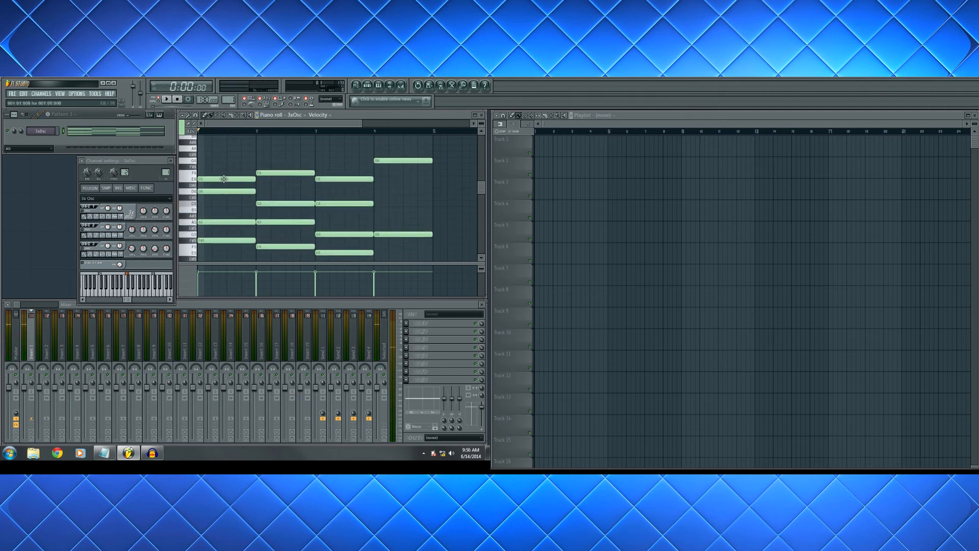
key("space")
scroll(225, 190, "down", 2)
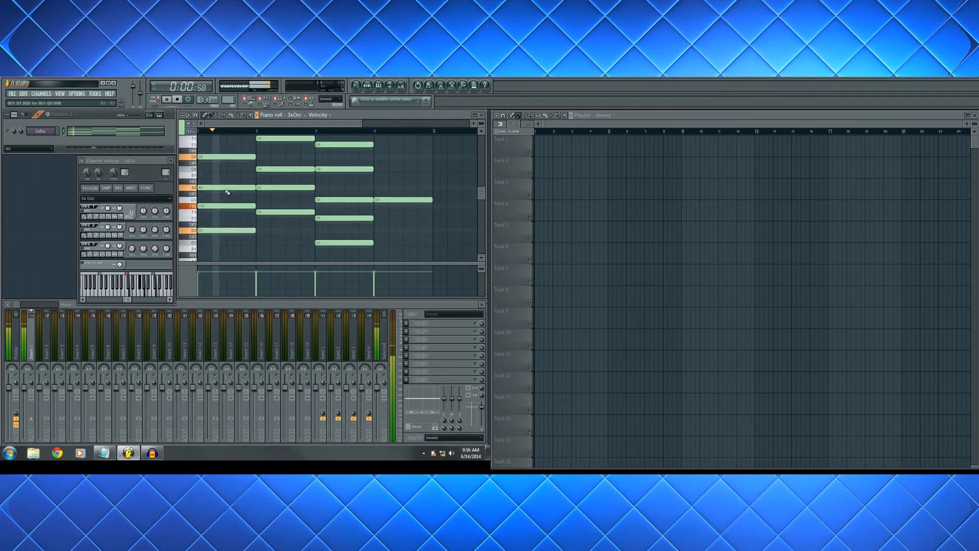
right_click(329, 216)
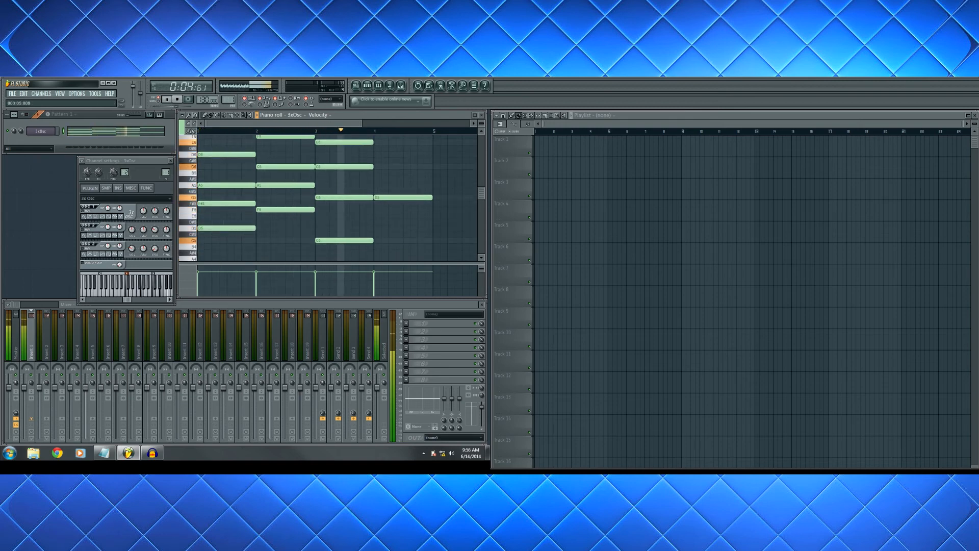
key("space")
Step: Play the revised progression from the start through the bar 3 chord
scroll(328, 185, "up", 1)
scroll(329, 184, "up", 1)
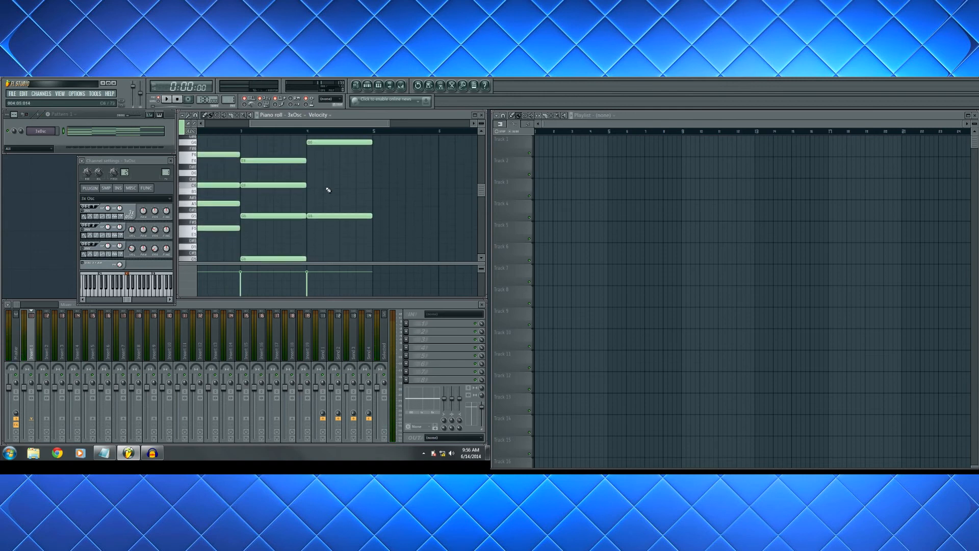
scroll(331, 124, "down", 2)
scroll(329, 124, "up", 1)
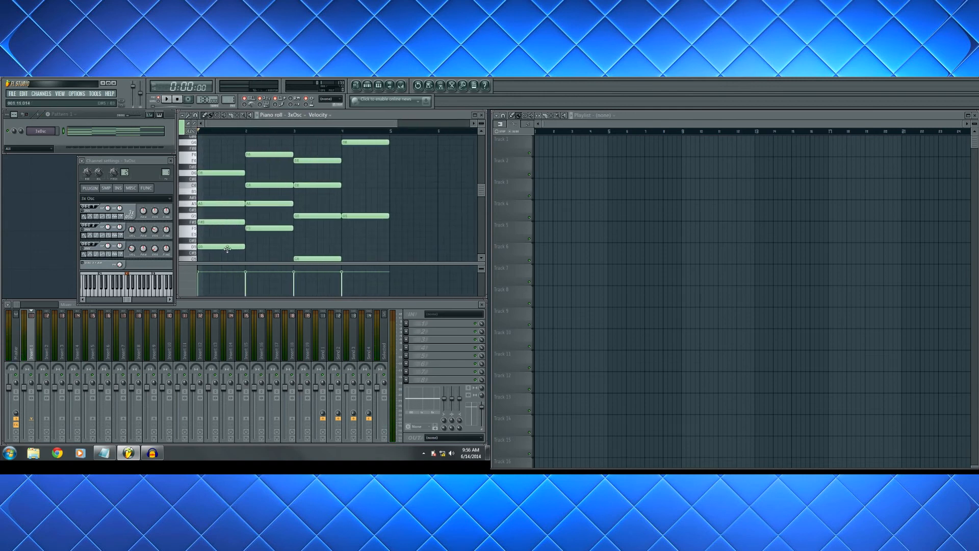
key("space")
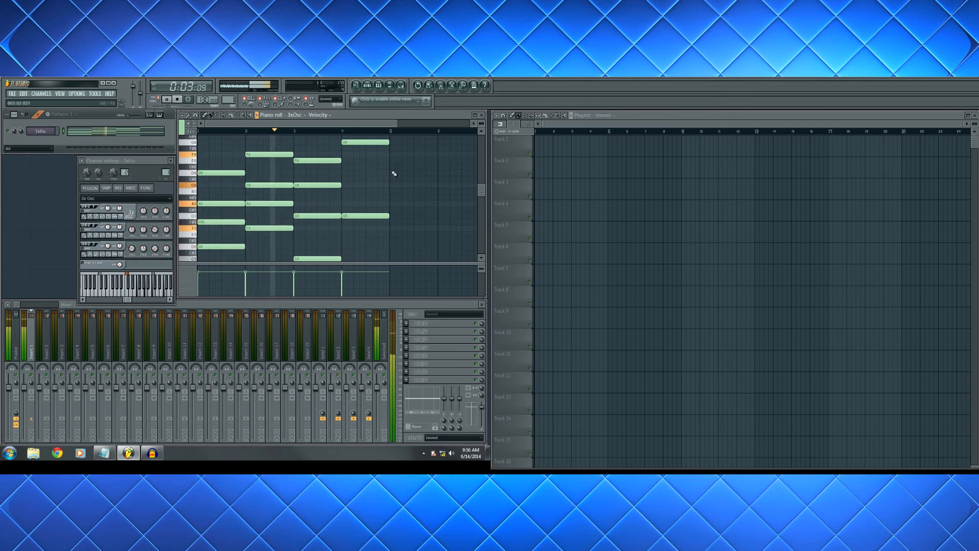
scroll(371, 128, "up", 1)
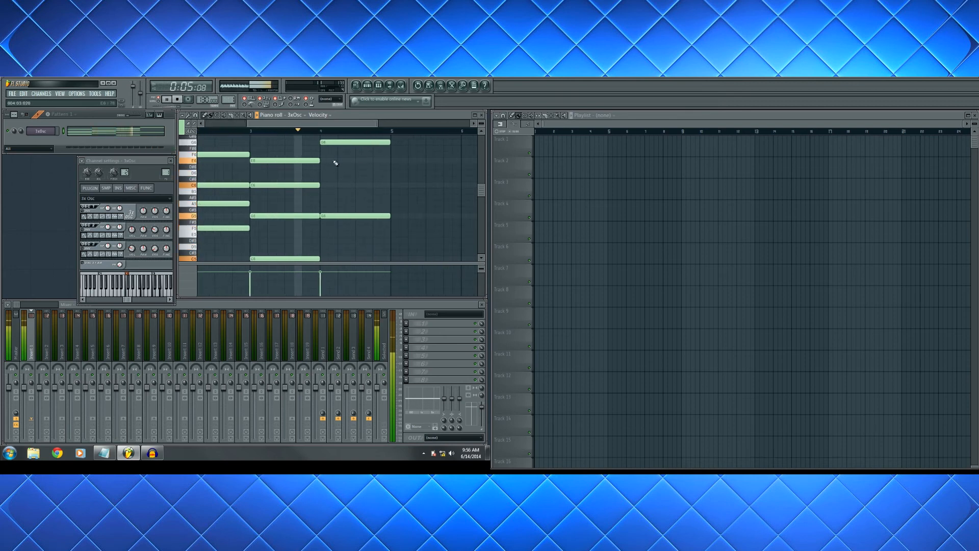
key("space")
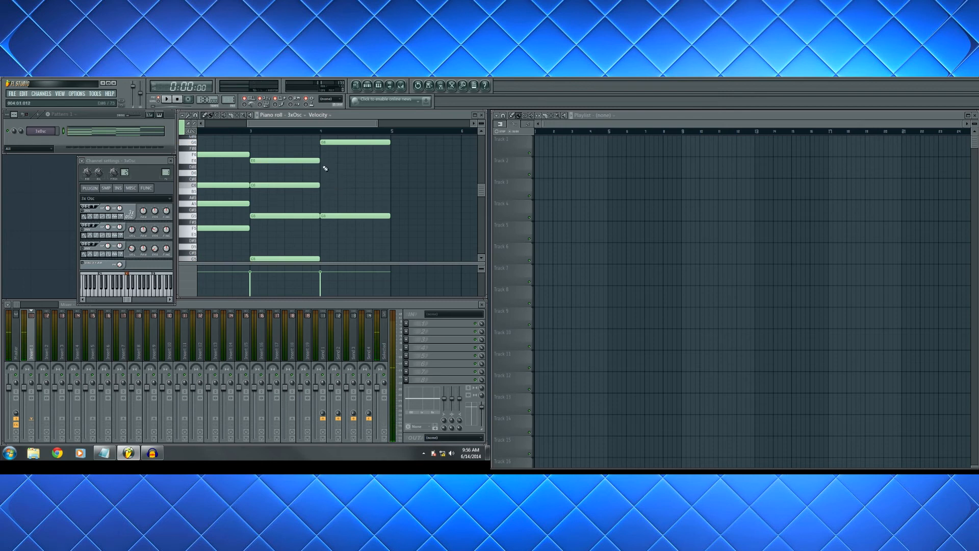
Step: Add one-bar notes at B5 and D6 in bar 4 and play the complete four-bar progression
left_click_drag(320, 196, 321, 167)
key("space")
scroll(312, 151, "down", 2)
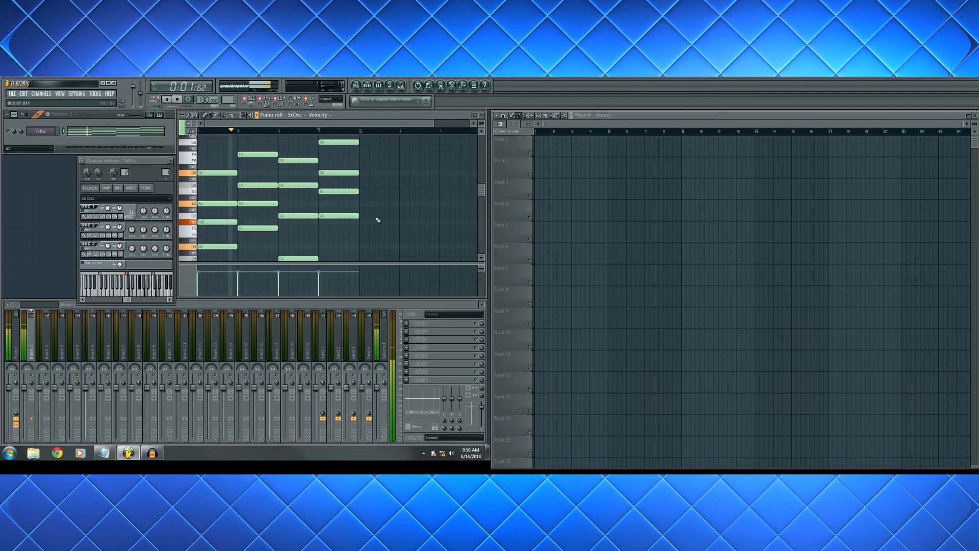
left_click_drag(481, 269, 481, 269)
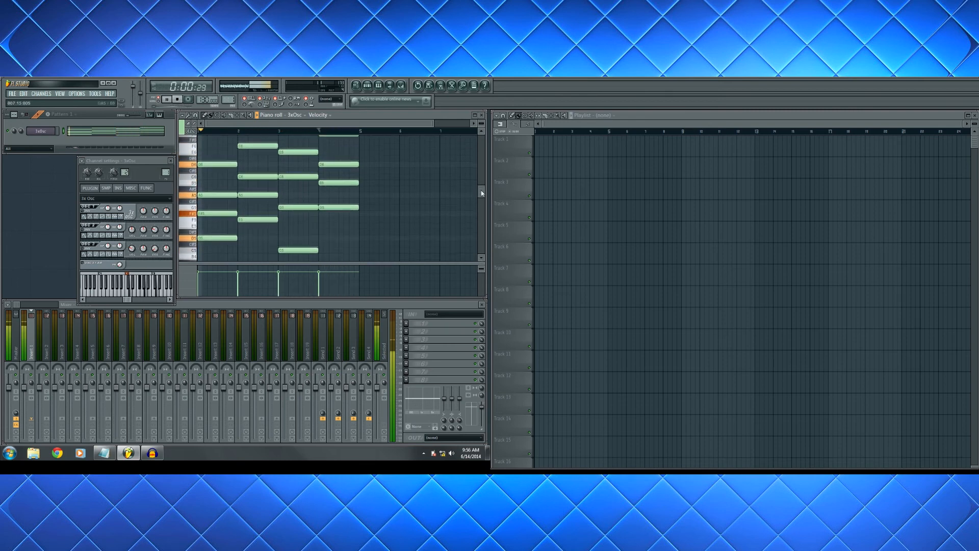
Step: Stop the playback and replace the 3x Osc channel's instrument with Nexus, keeping the chord notes
left_click_drag(481, 192, 481, 193)
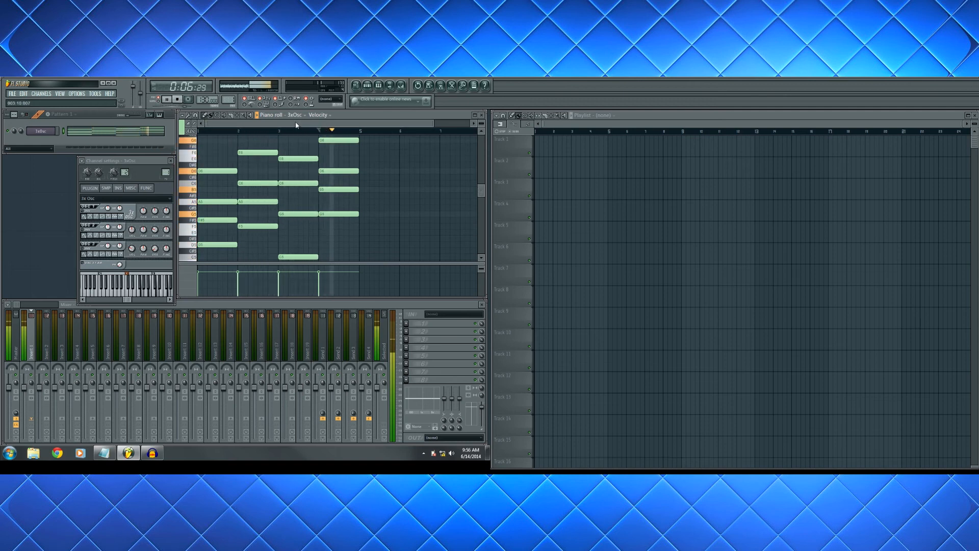
key("space")
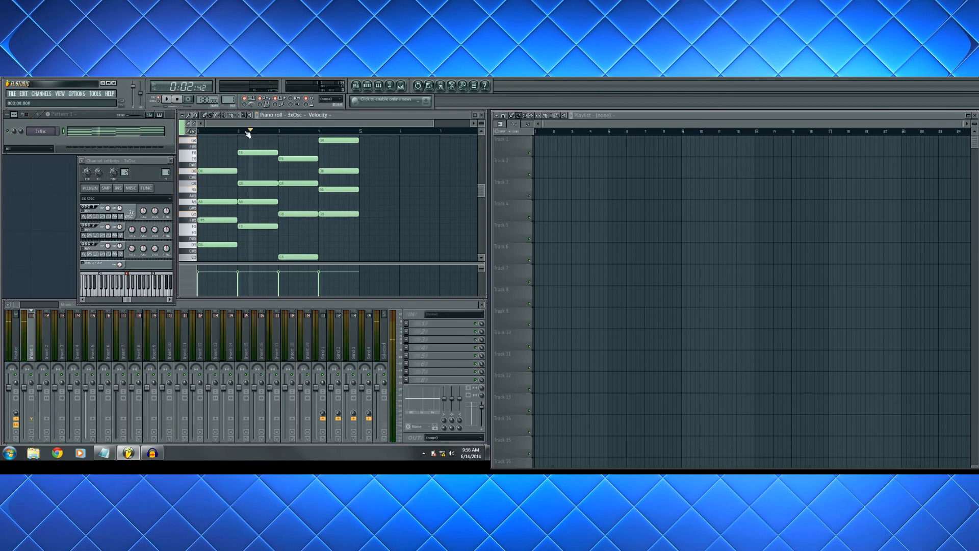
right_click(42, 134)
mouse_move(78, 221)
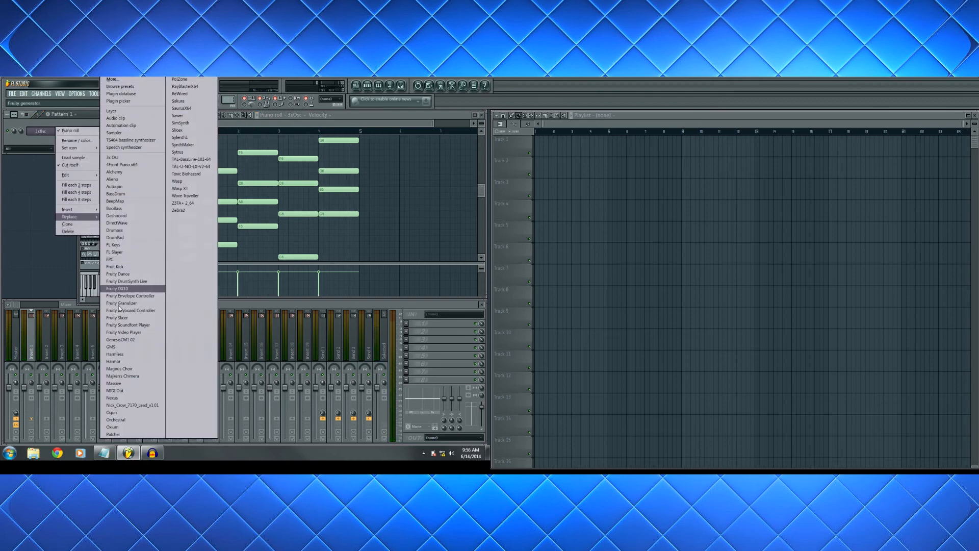
left_click(115, 398)
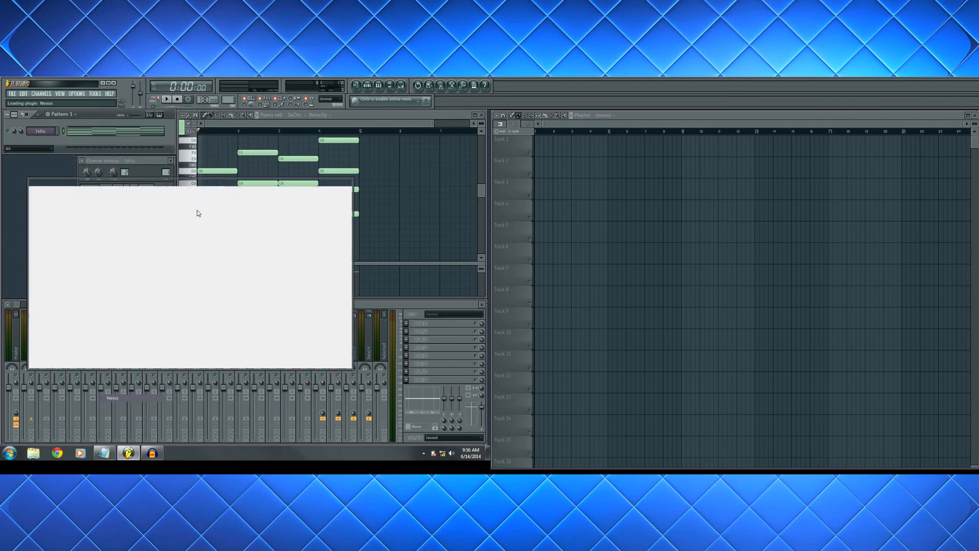
left_click_drag(169, 176, 240, 204)
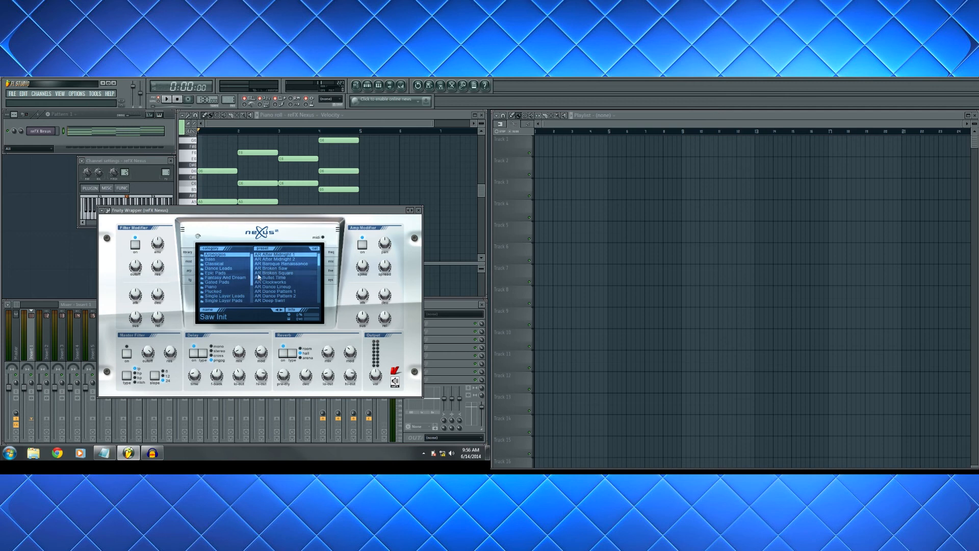
Step: Load the PD Master Sweep preset from the Dance Vol.2 category in Nexus
scroll(253, 278, "down", 2)
left_click(244, 300)
left_click_drag(320, 256, 318, 285)
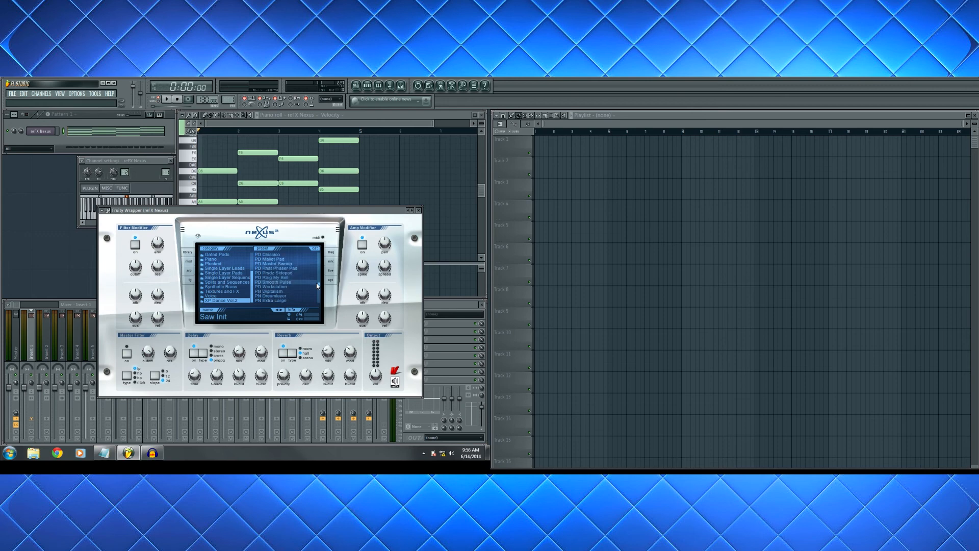
Step: Play the four-bar chord progression with the Nexus sound and stop the playback
left_click_drag(269, 124, 269, 131)
key("space")
left_click_drag(21, 131, 20, 132)
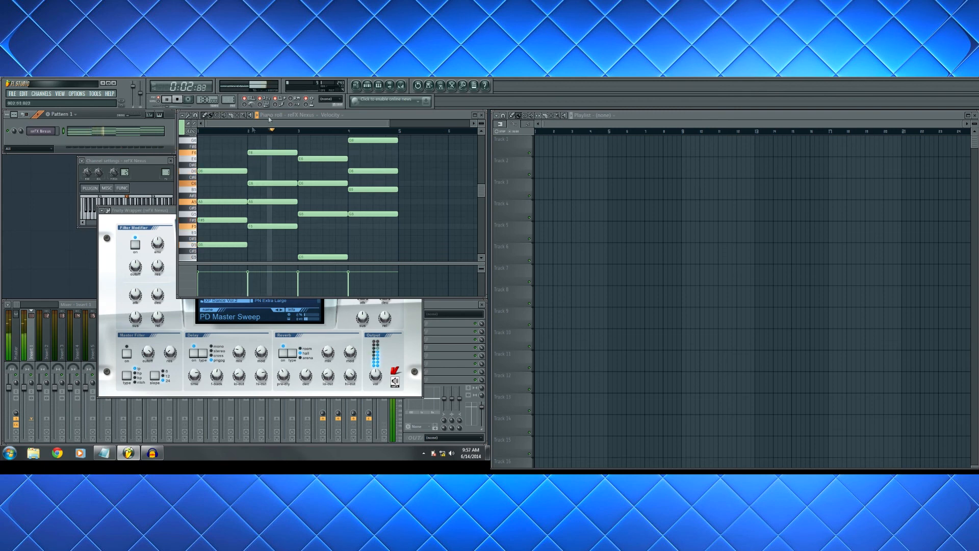
left_click_drag(390, 124, 368, 123)
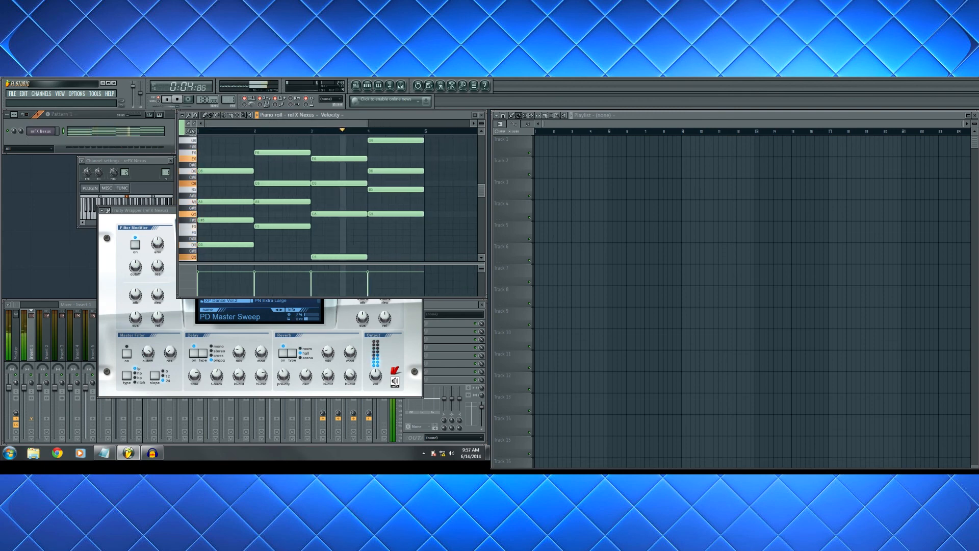
scroll(264, 124, "down", 3)
scroll(226, 125, "up", 2)
key("space")
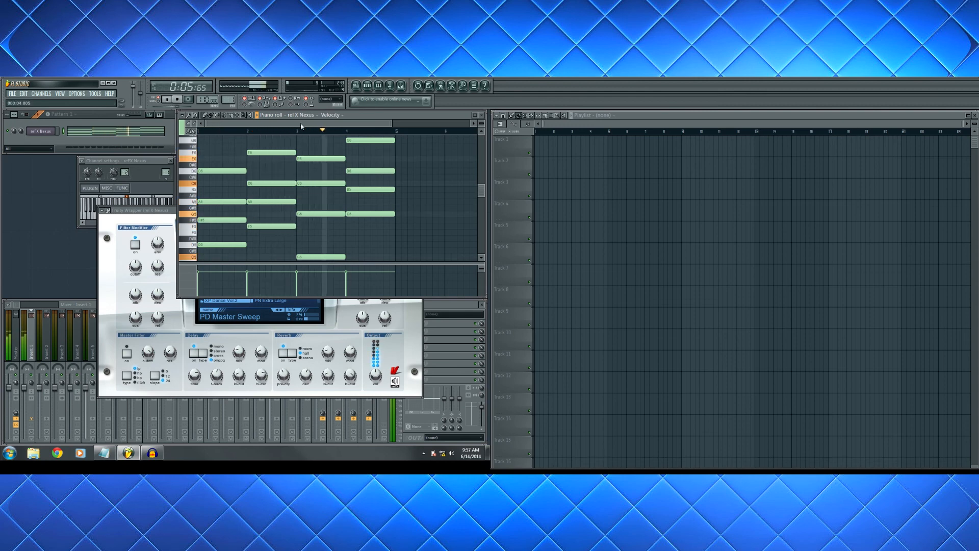
left_click_drag(482, 194, 480, 193)
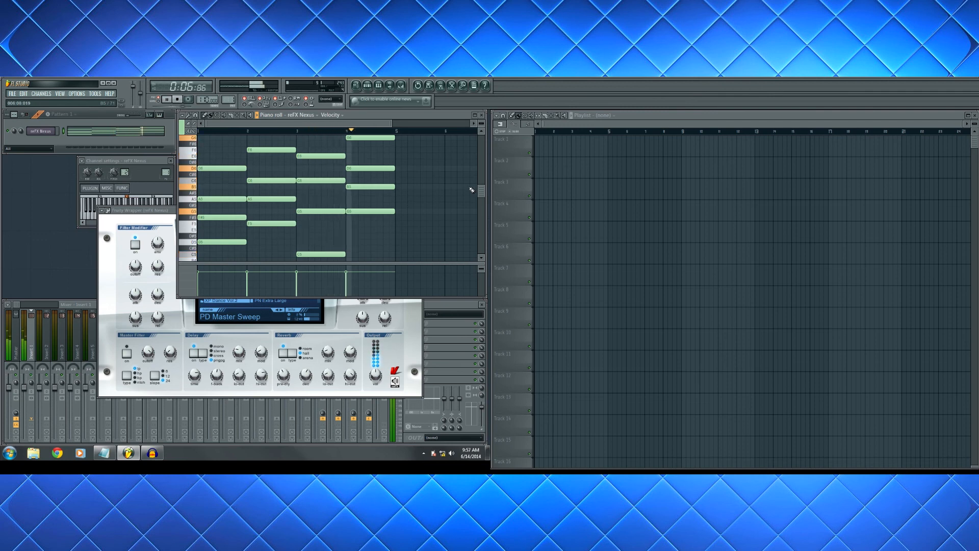
key("space")
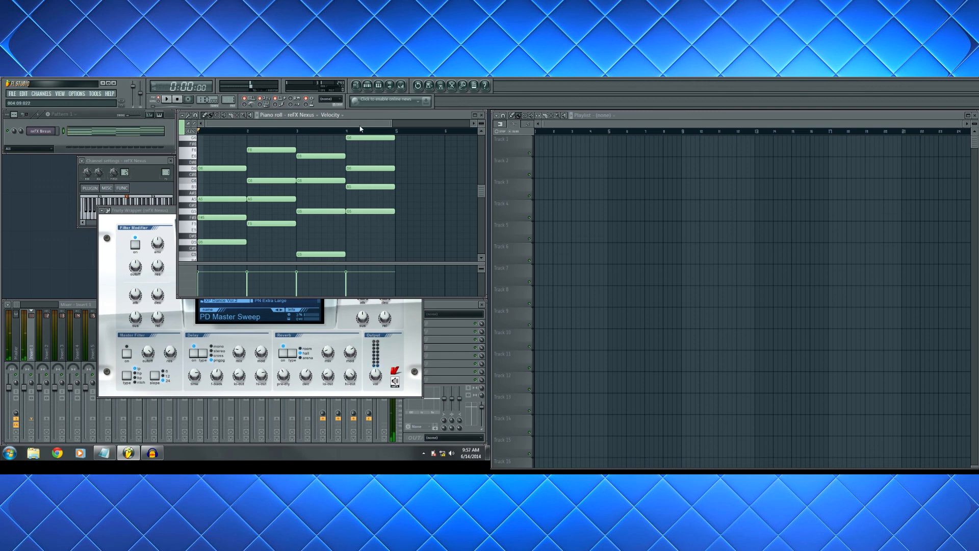
Step: Examine how the notes are stacked in each of the four chords across the piano roll
scroll(360, 129, "up", 3)
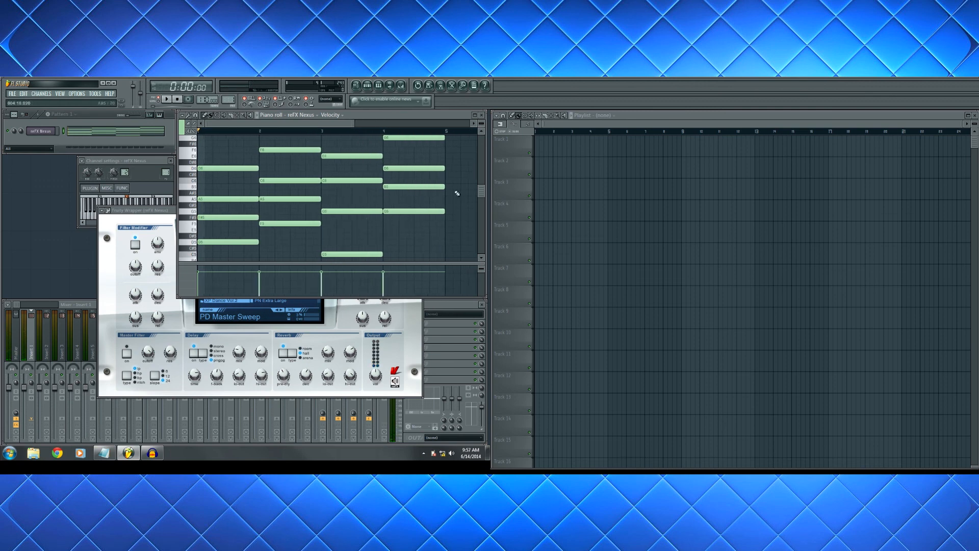
left_click_drag(482, 192, 482, 191)
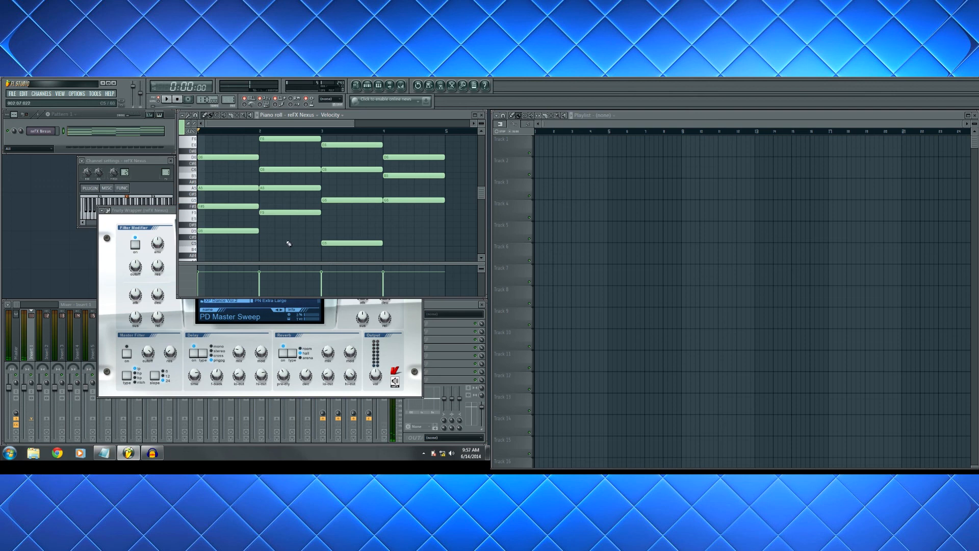
scroll(289, 243, "up", 1)
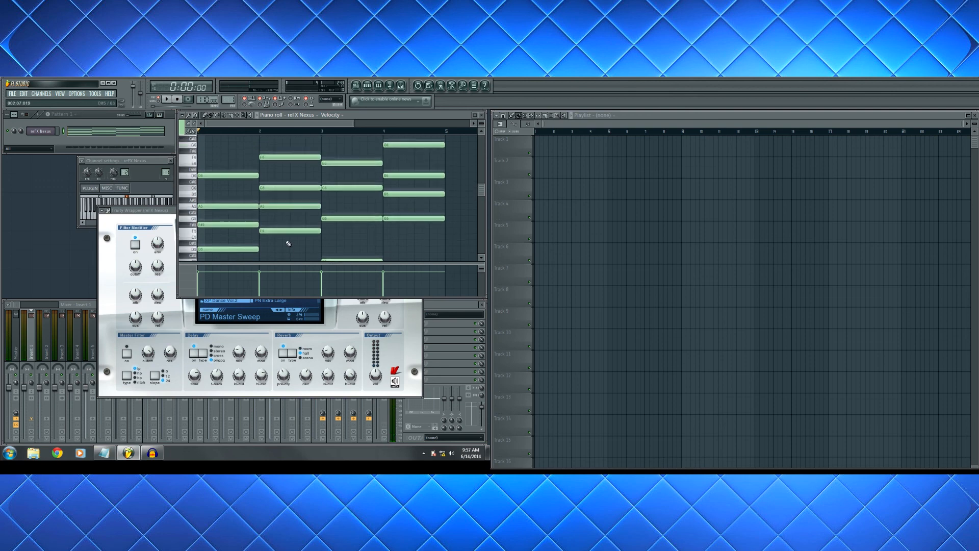
scroll(288, 244, "down", 1)
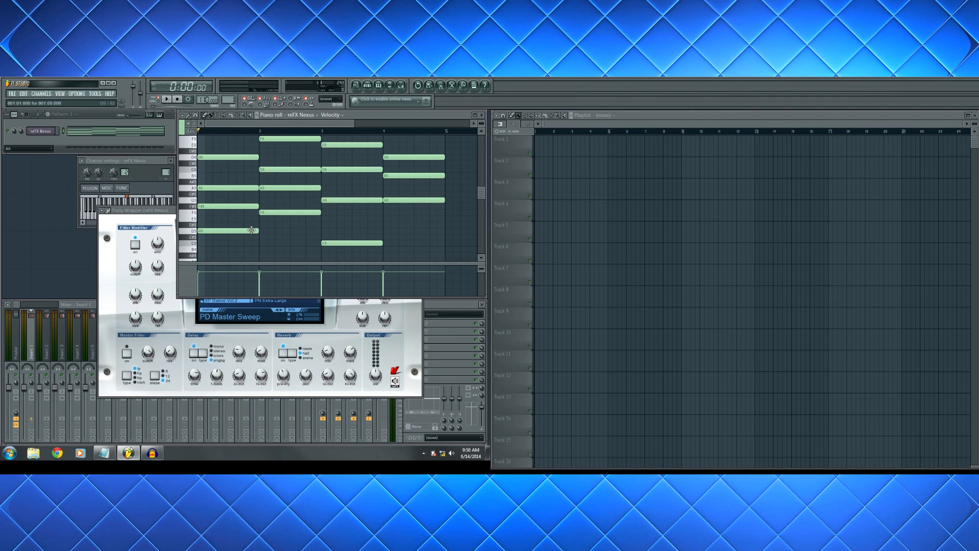
scroll(436, 223, "up", 2)
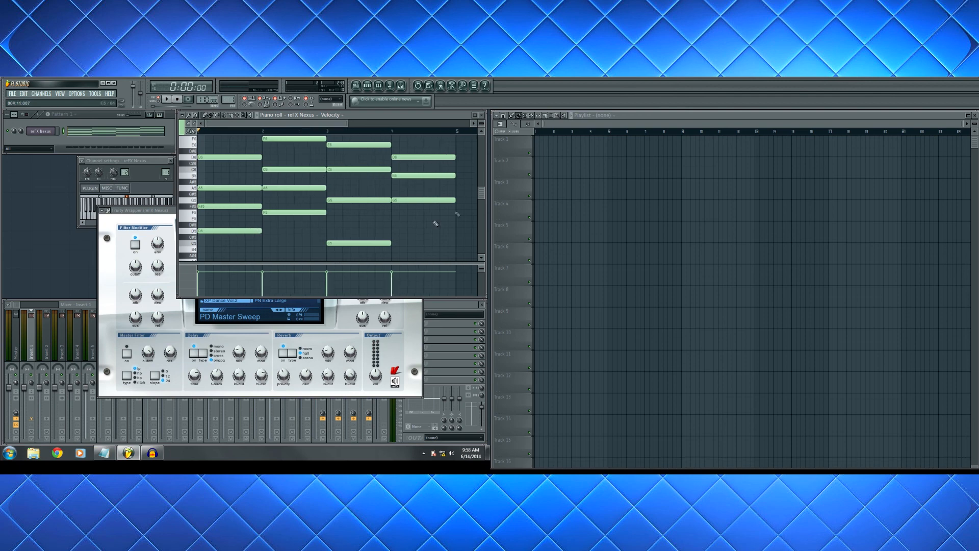
left_click_drag(480, 195, 478, 191)
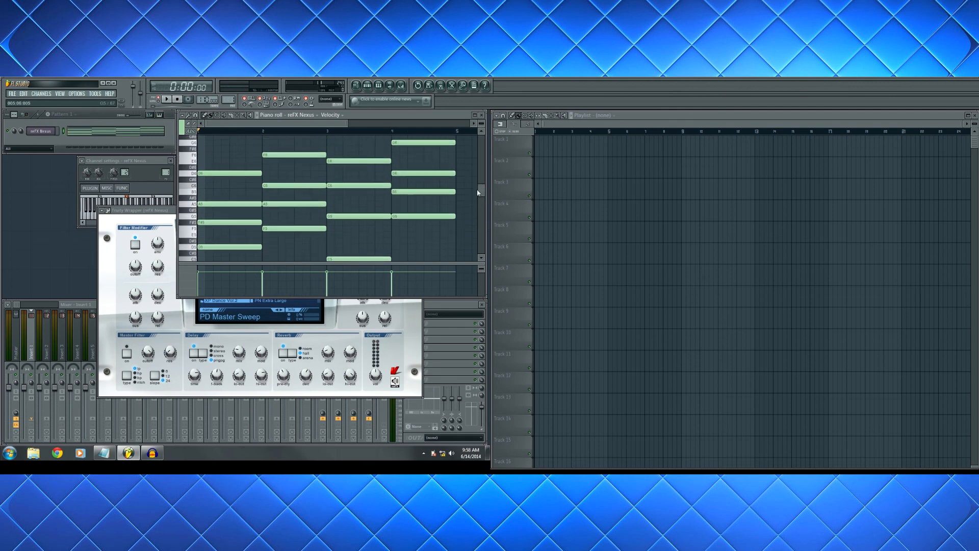
mouse_move(348, 123)
left_mouse_down()
mouse_move(374, 124)
mouse_move(347, 123)
left_mouse_up()
scroll(299, 126, "up", 3)
scroll(300, 126, "down", 2)
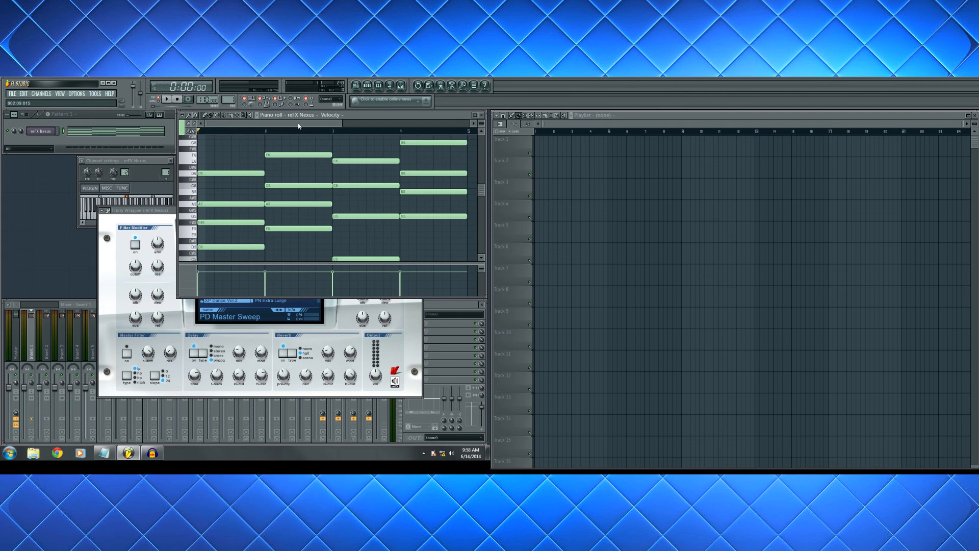
left_click_drag(342, 124, 337, 124)
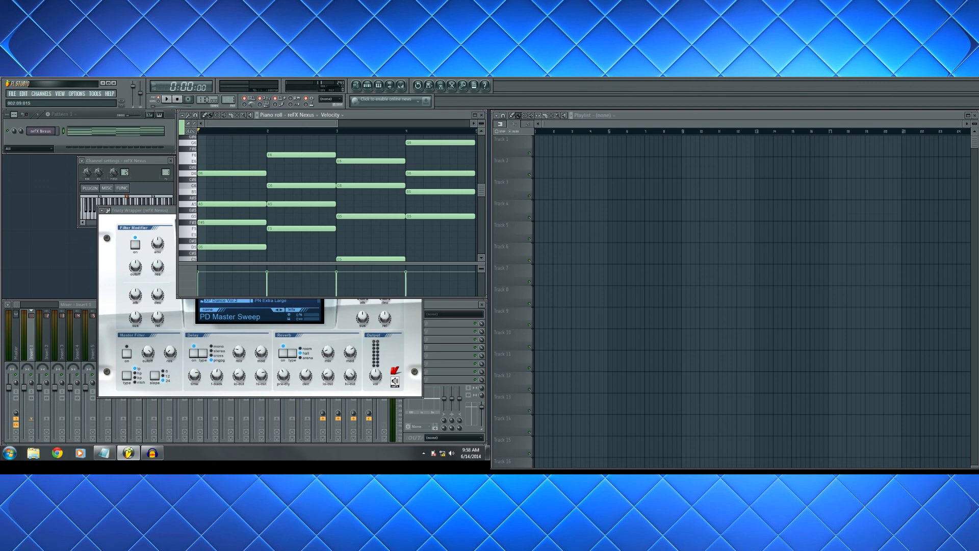
left_click_drag(337, 123, 347, 124)
left_click_drag(481, 123, 481, 126)
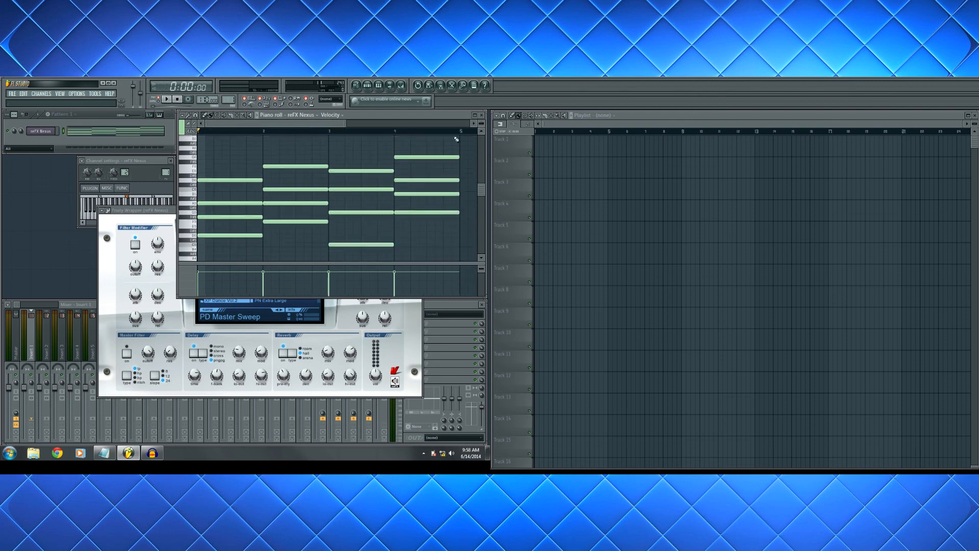
left_click_drag(346, 124, 340, 124)
left_click_drag(481, 188, 481, 193)
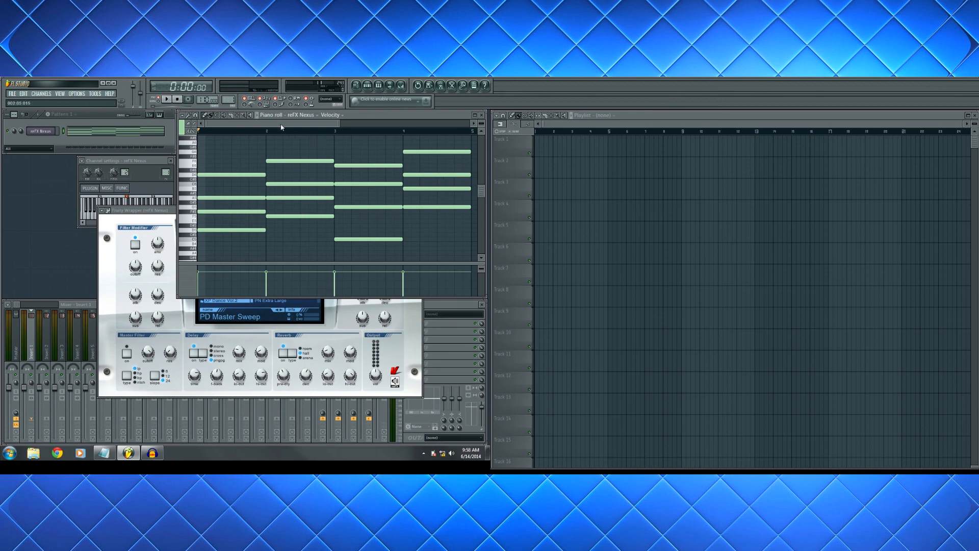